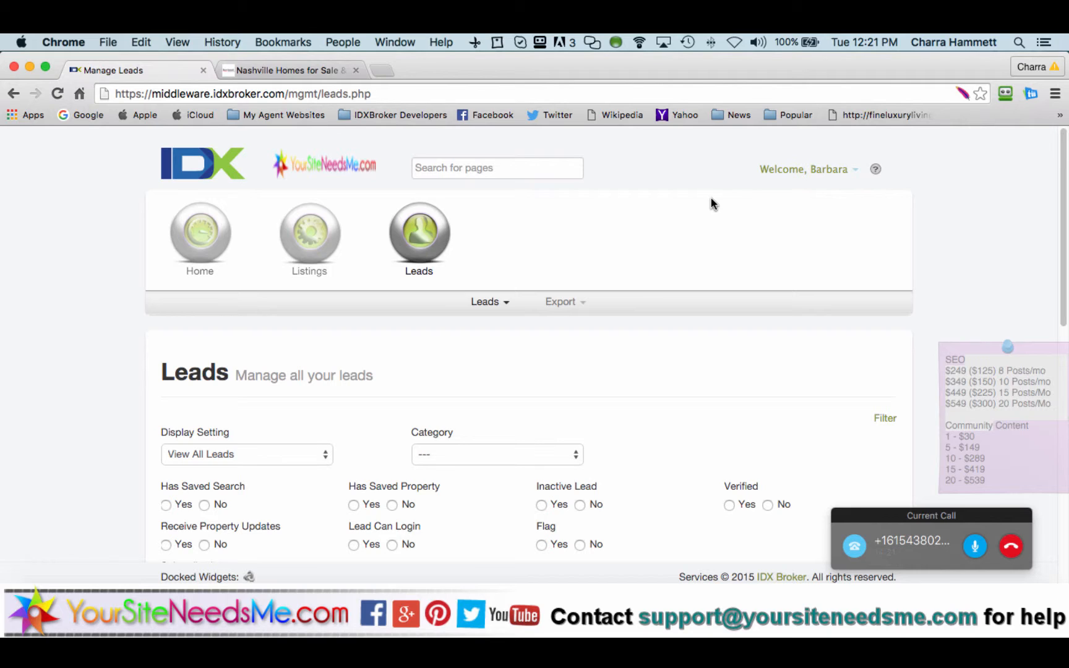
Step: Open the Leads > Manage list and scroll down to the leads table
left_click(499, 303)
left_click(424, 345)
left_click(420, 240)
left_click(501, 304)
left_click(497, 325)
scroll(435, 348, "down", 5)
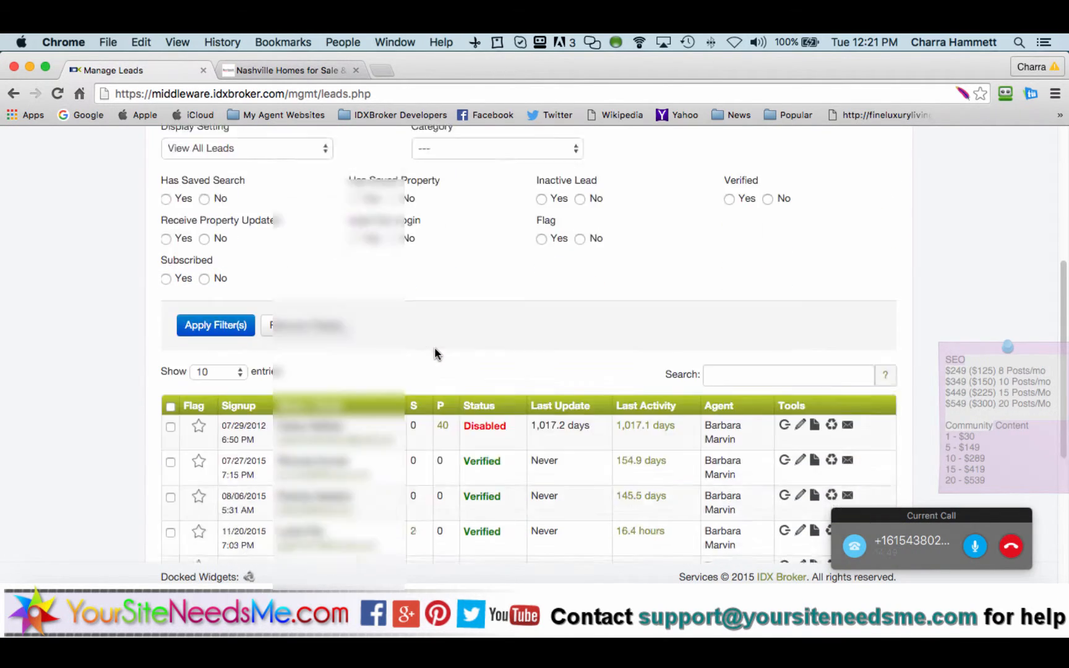
scroll(434, 348, "down", 3)
Step: Set the leads table's Show entries to 100 per page
left_click(231, 212)
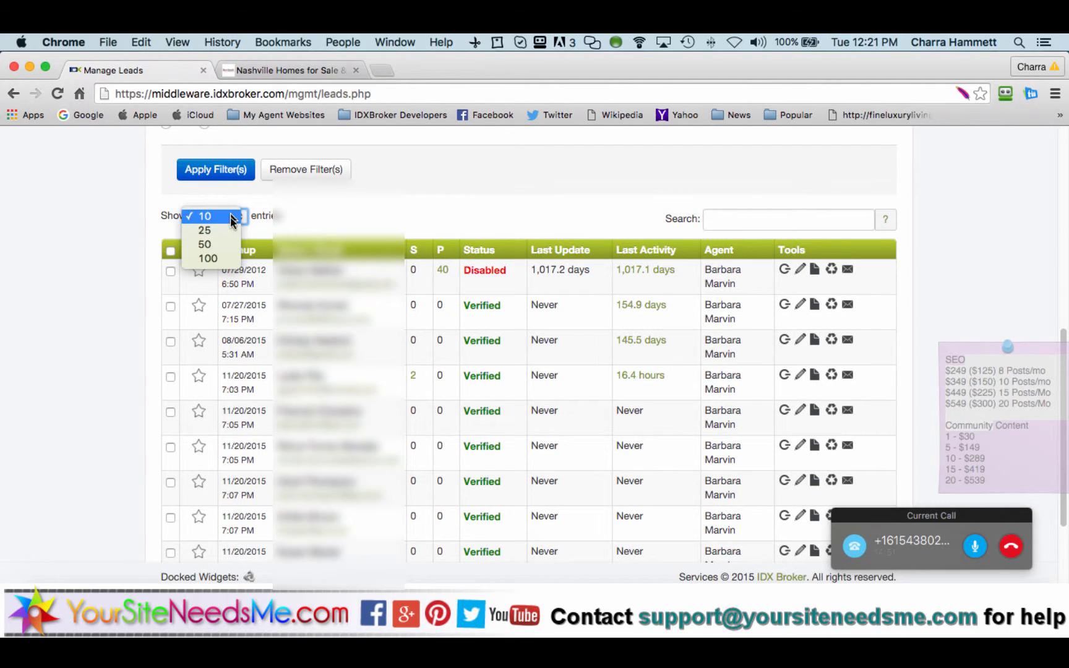
left_click(225, 216)
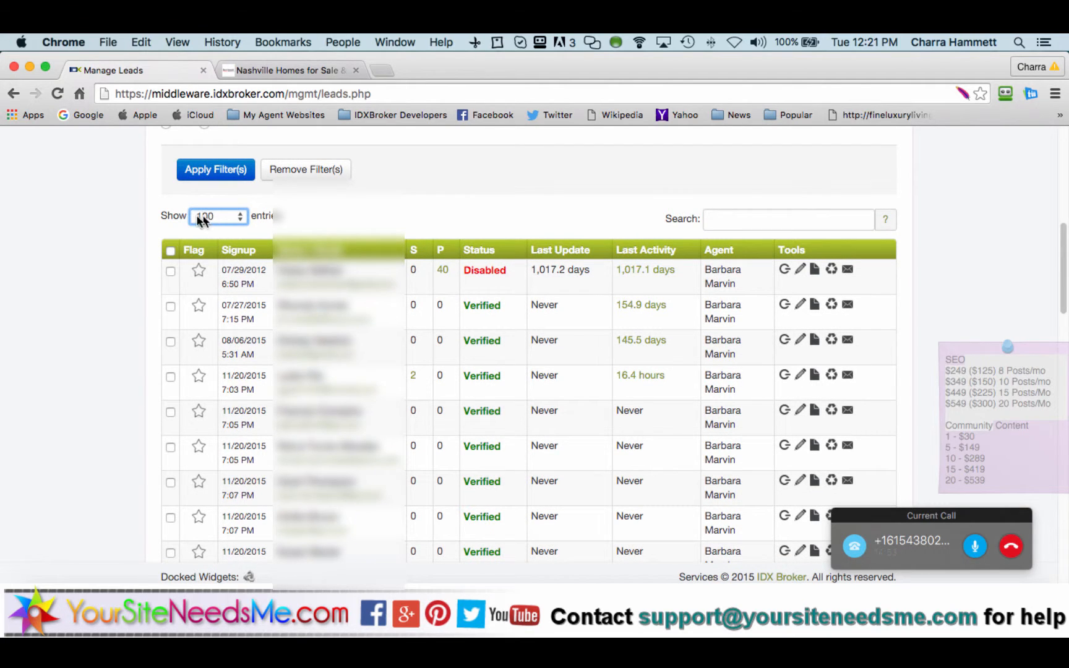
scroll(232, 436, "down", 5)
scroll(231, 434, "up", 10)
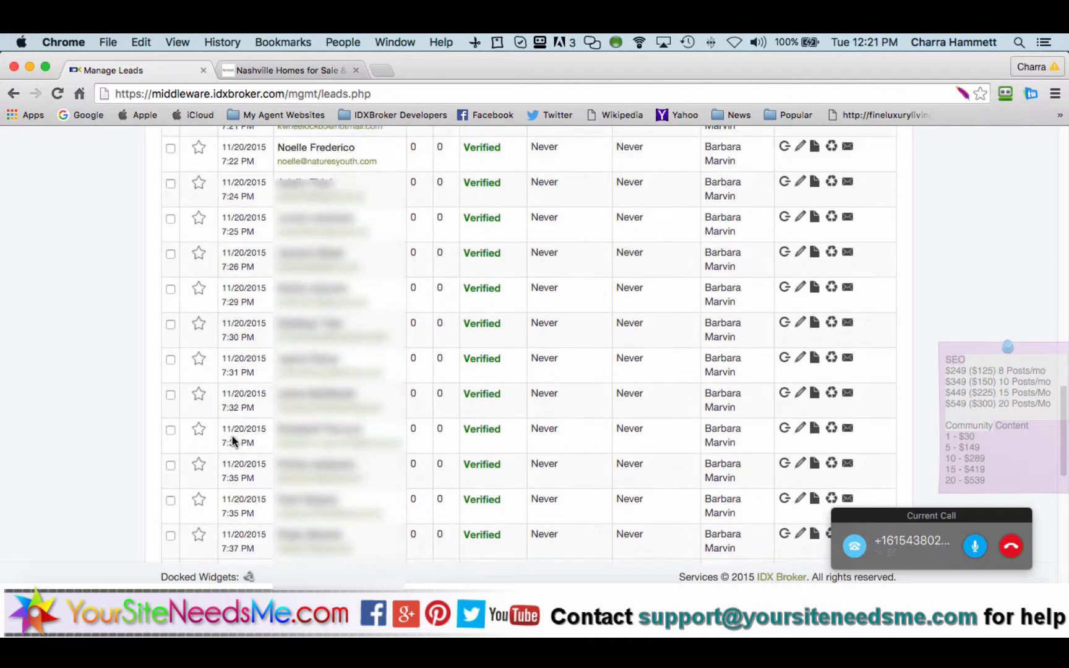
scroll(262, 434, "down", 4)
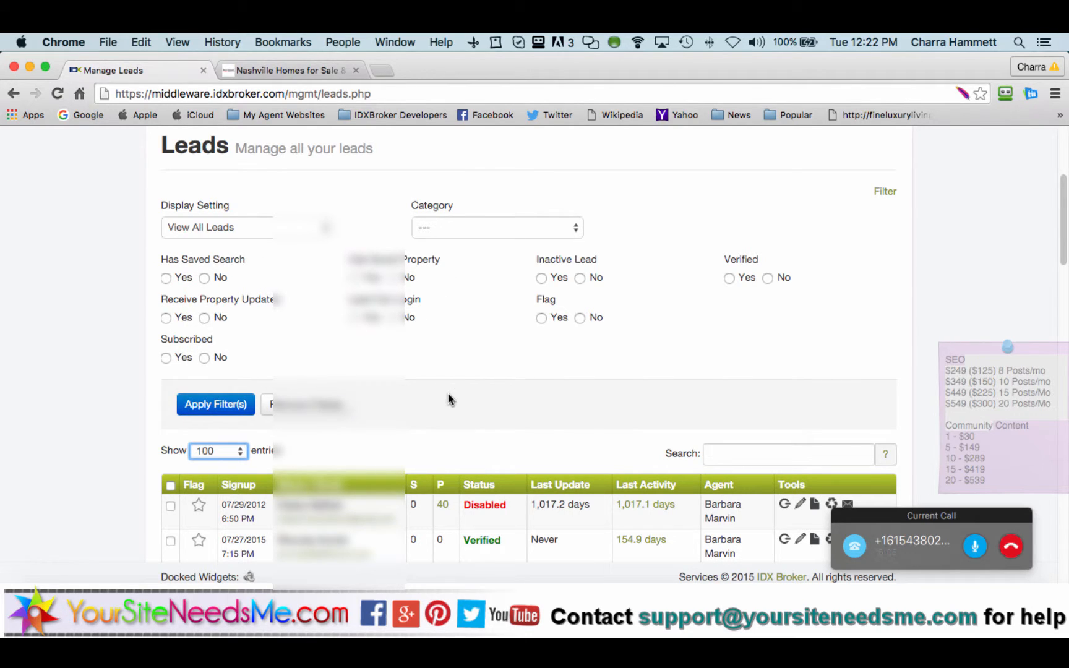
scroll(448, 400, "down", 5)
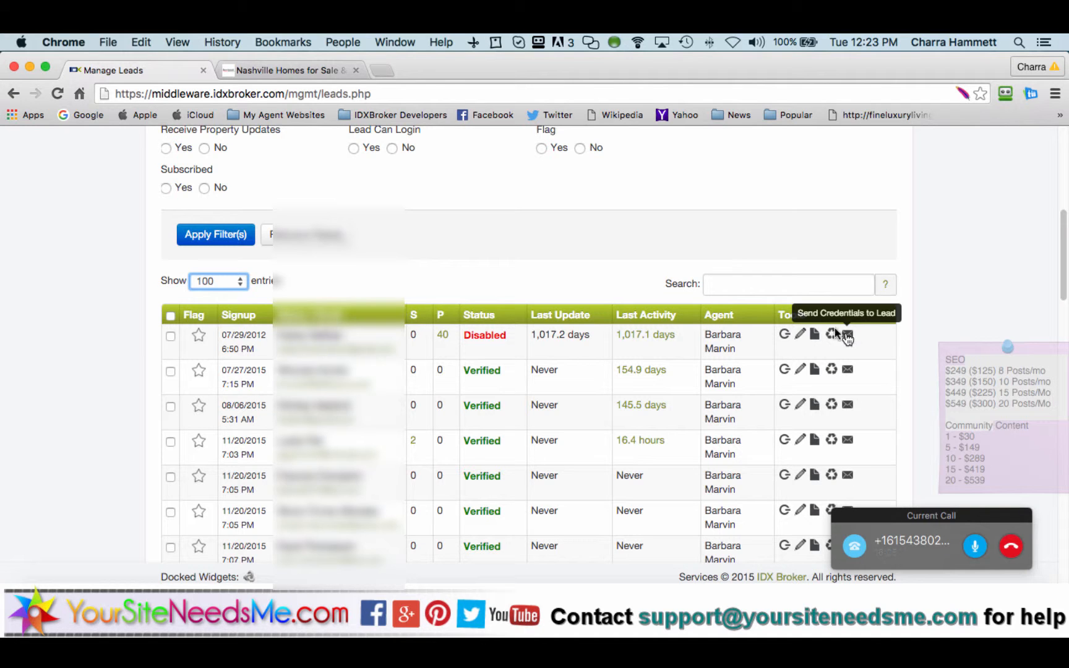
Step: Go from the Dashboard to the agent's Bio and switch to Property Update settings
scroll(537, 238, "up", 4)
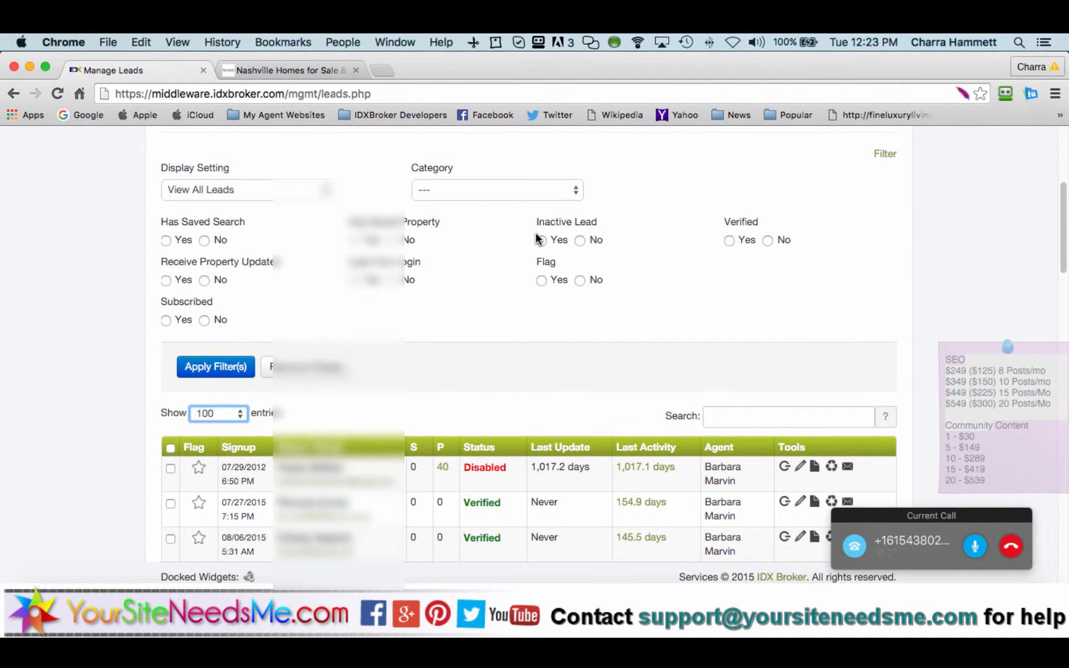
scroll(537, 239, "up", 6)
mouse_move(202, 180)
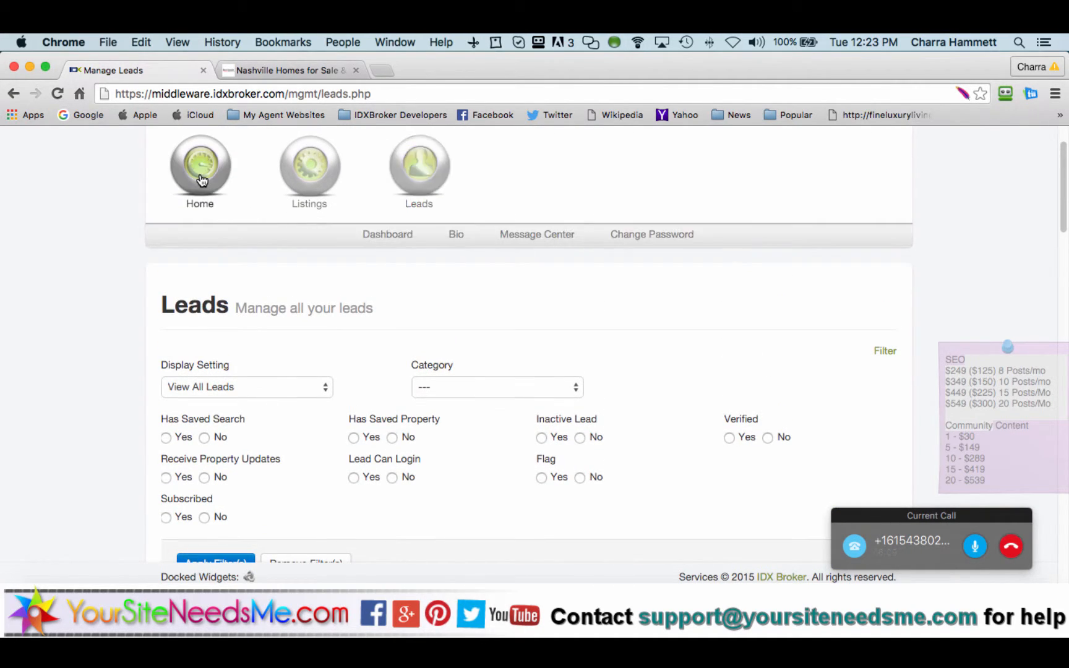
left_click(390, 235)
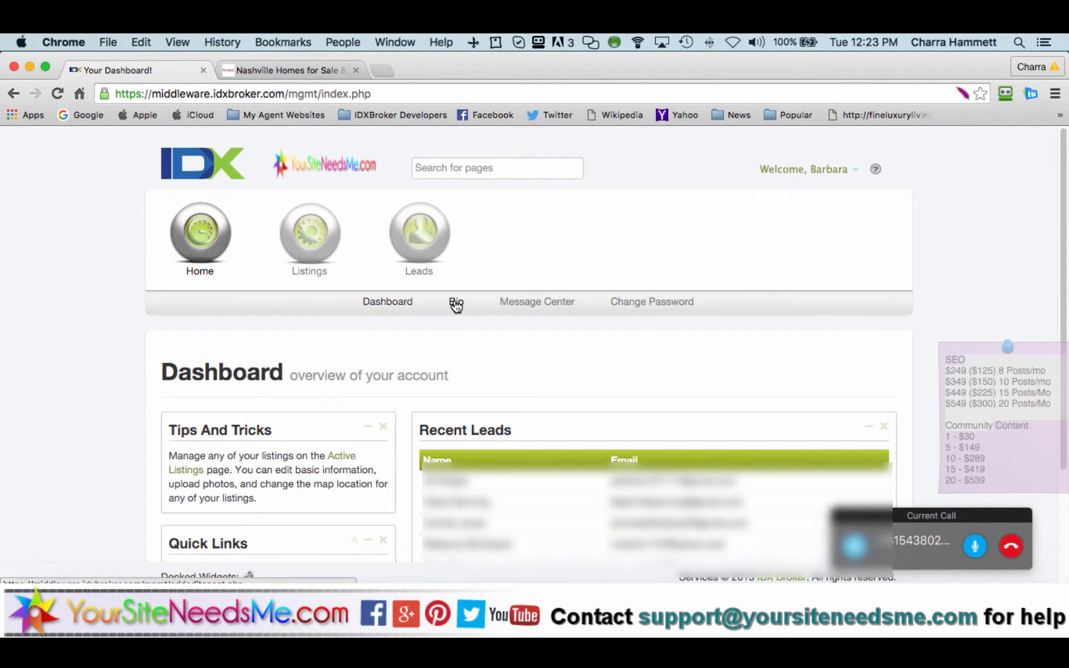
left_click(456, 304)
scroll(408, 339, "down", 3)
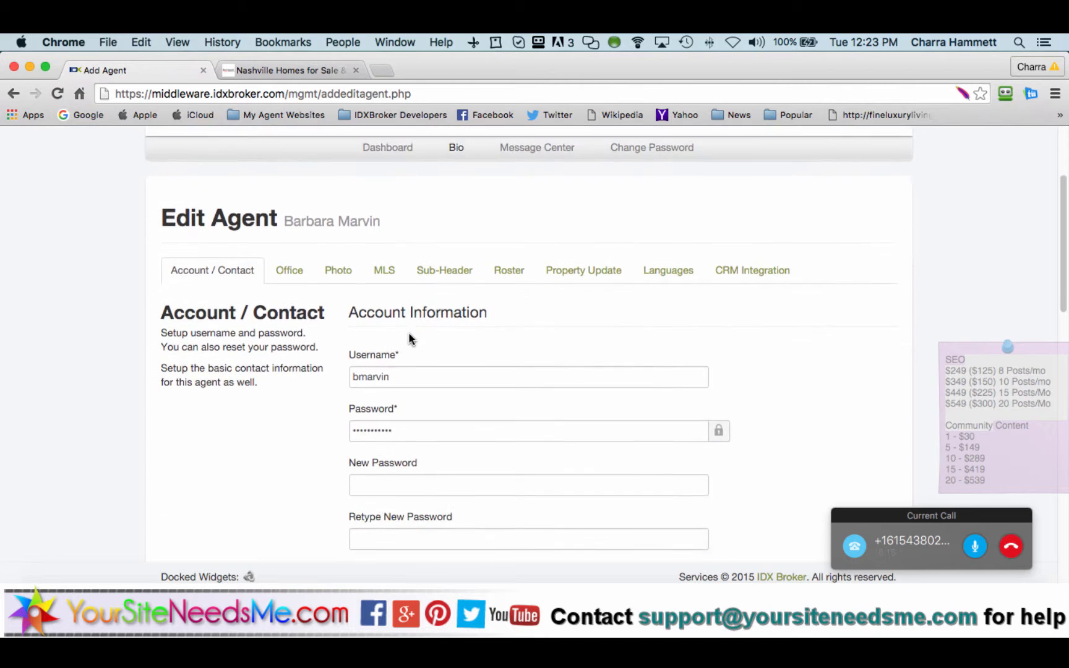
left_click(593, 268)
Step: Put the cursor into the Property Update subheader and the empty signature editor
scroll(676, 374, "down", 3)
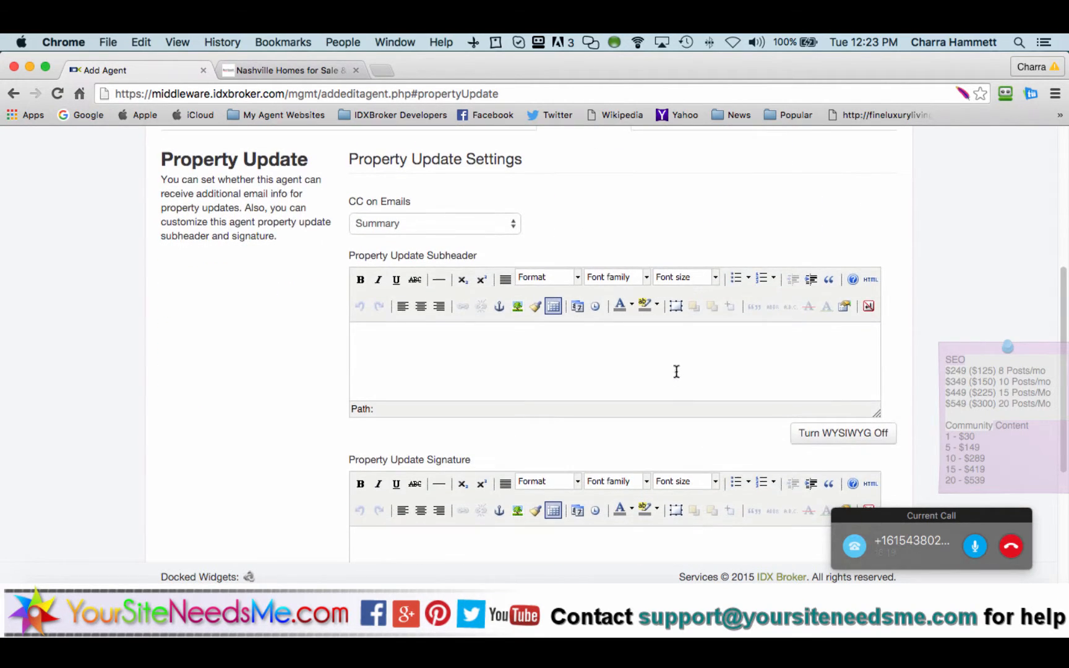
left_click(594, 365)
scroll(247, 354, "down", 3)
left_click(382, 394)
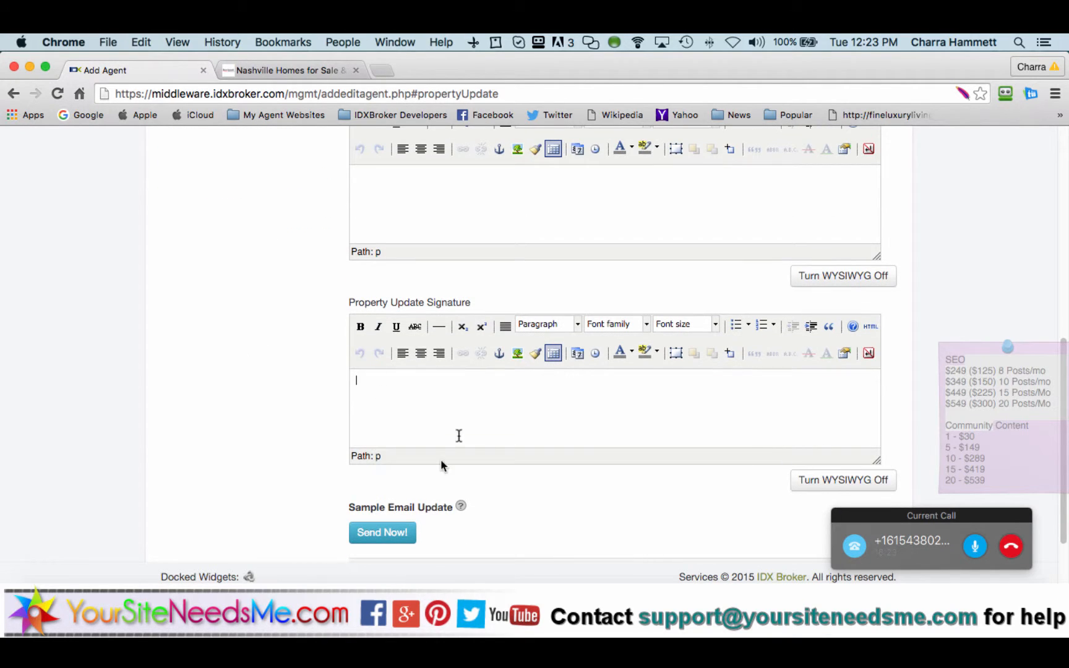
scroll(313, 419, "up", 2)
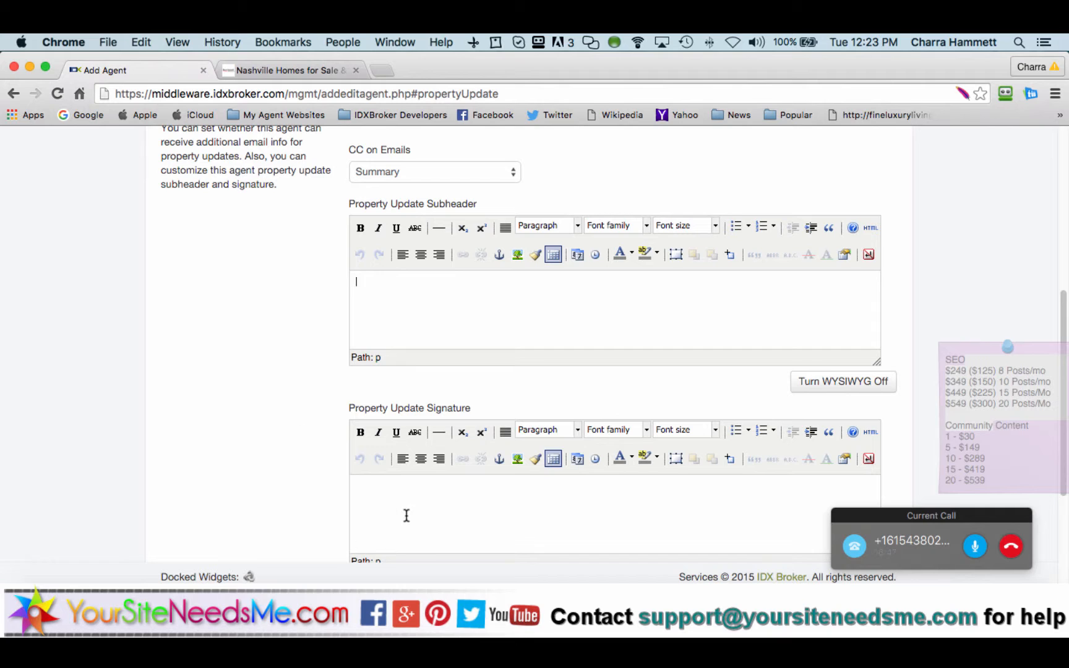
left_click(392, 490)
scroll(260, 437, "down", 3)
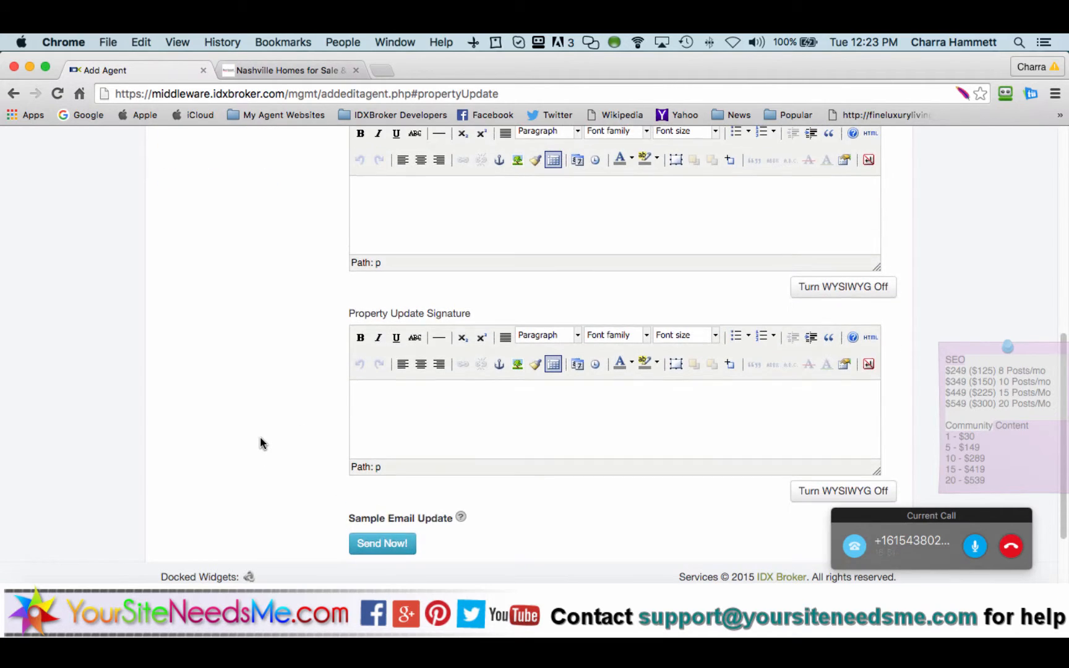
scroll(260, 436, "down", 3)
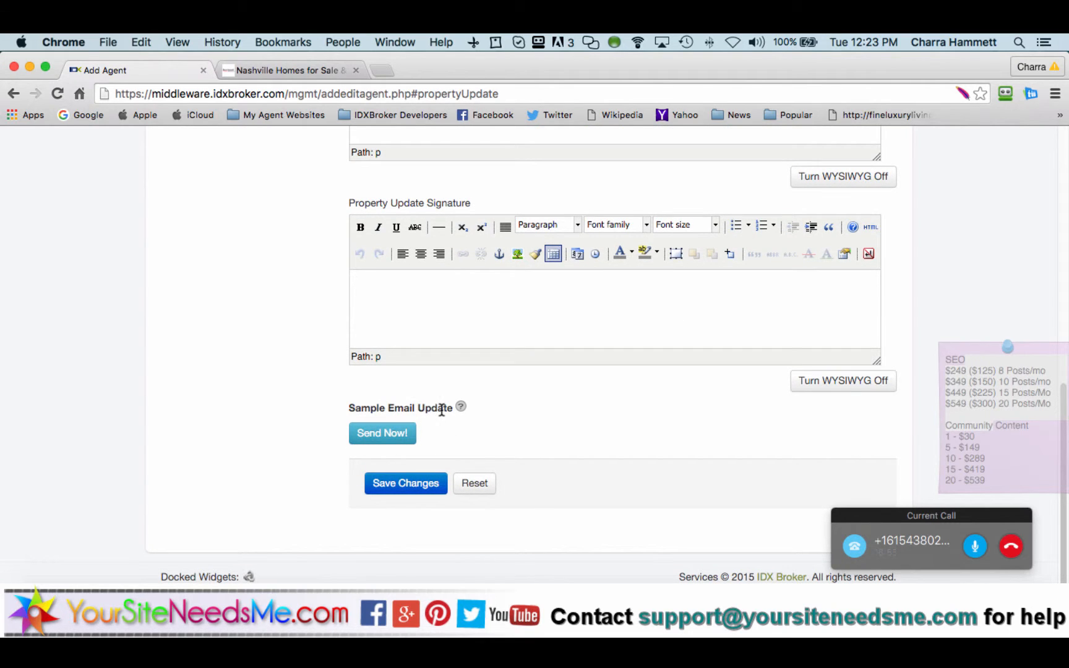
scroll(236, 398, "up", 10)
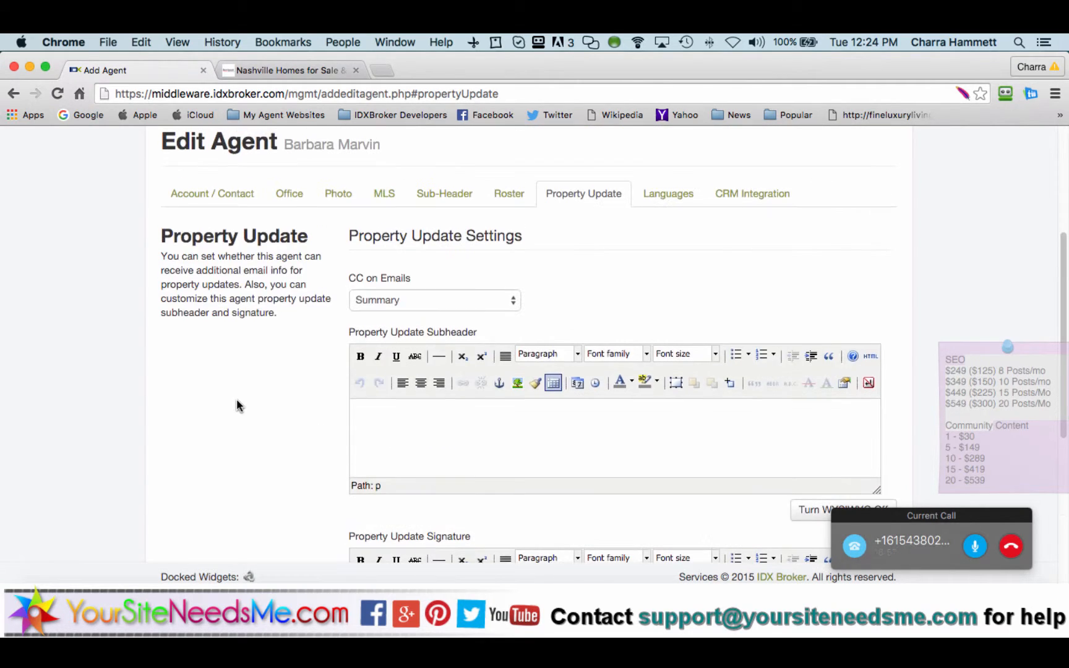
scroll(238, 402, "up", 3)
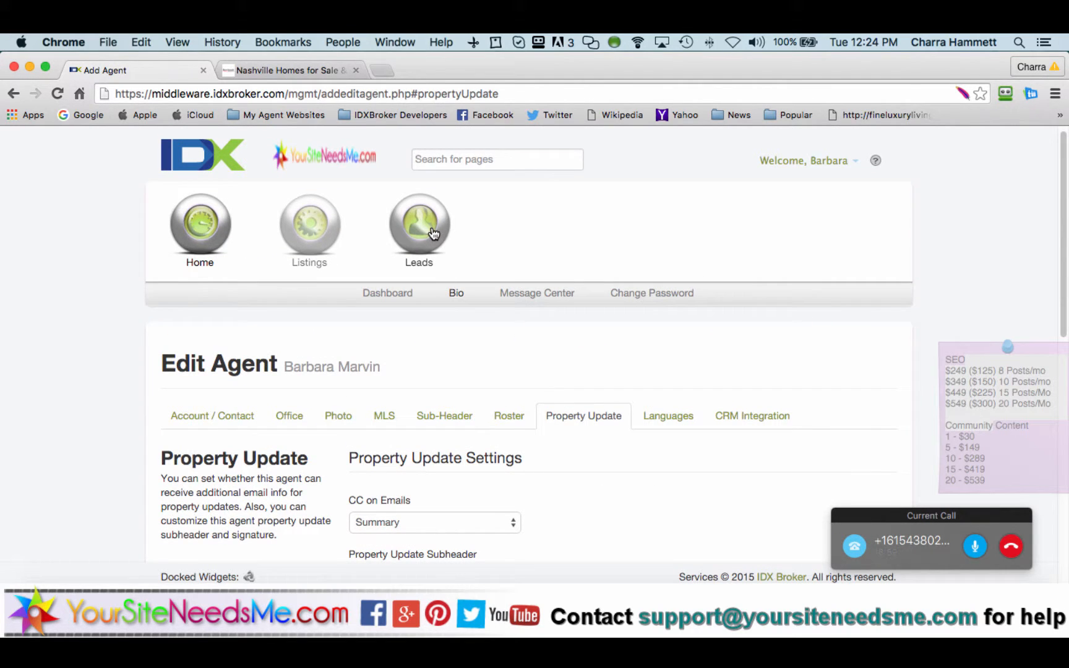
Step: Return to the leads list and open the second lead's account information
left_click(485, 294)
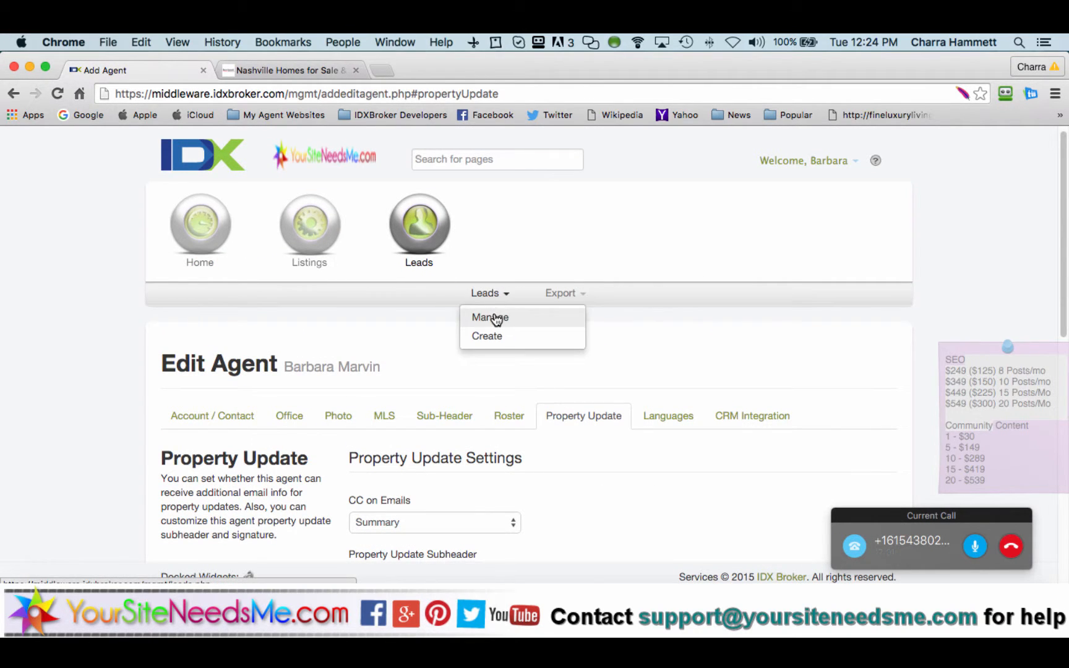
left_click(492, 316)
scroll(363, 377, "down", 5)
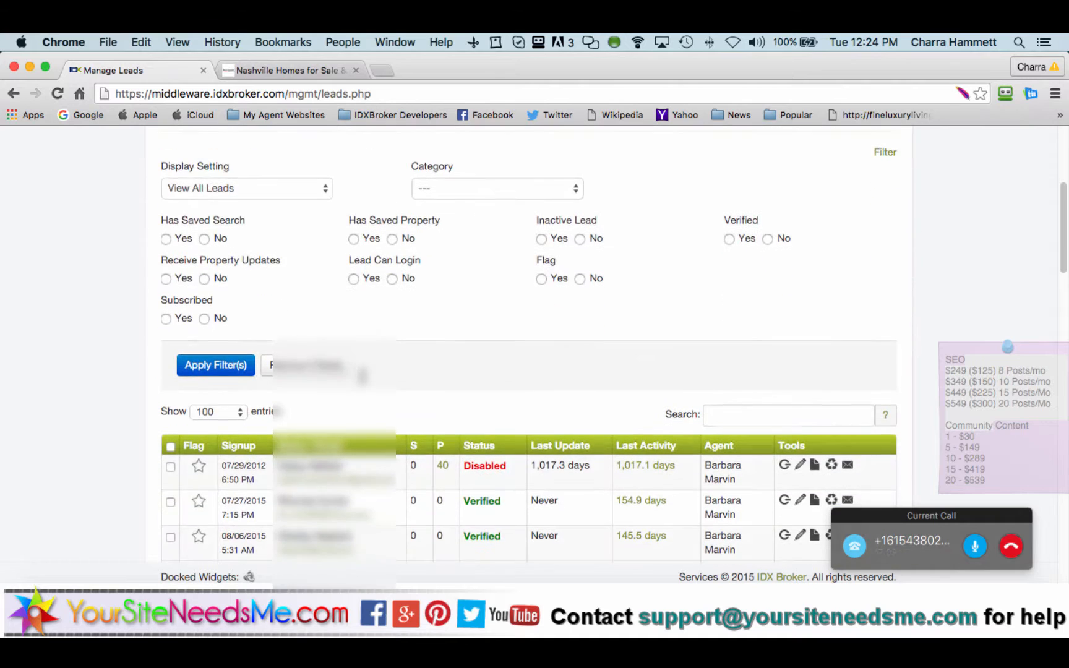
scroll(365, 382, "down", 3)
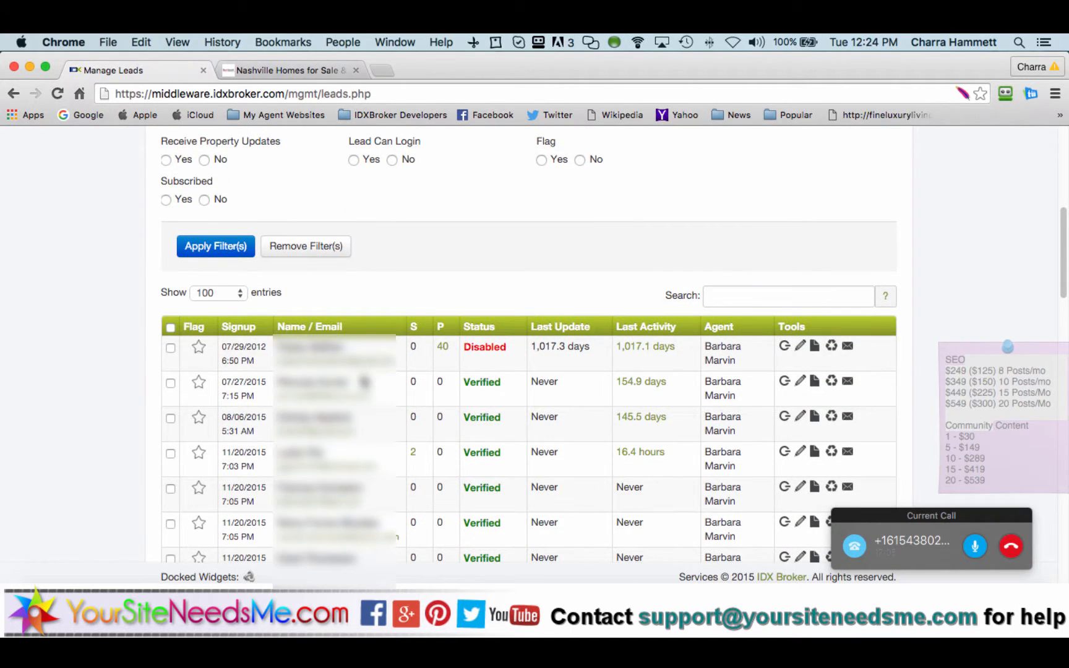
left_click(800, 382)
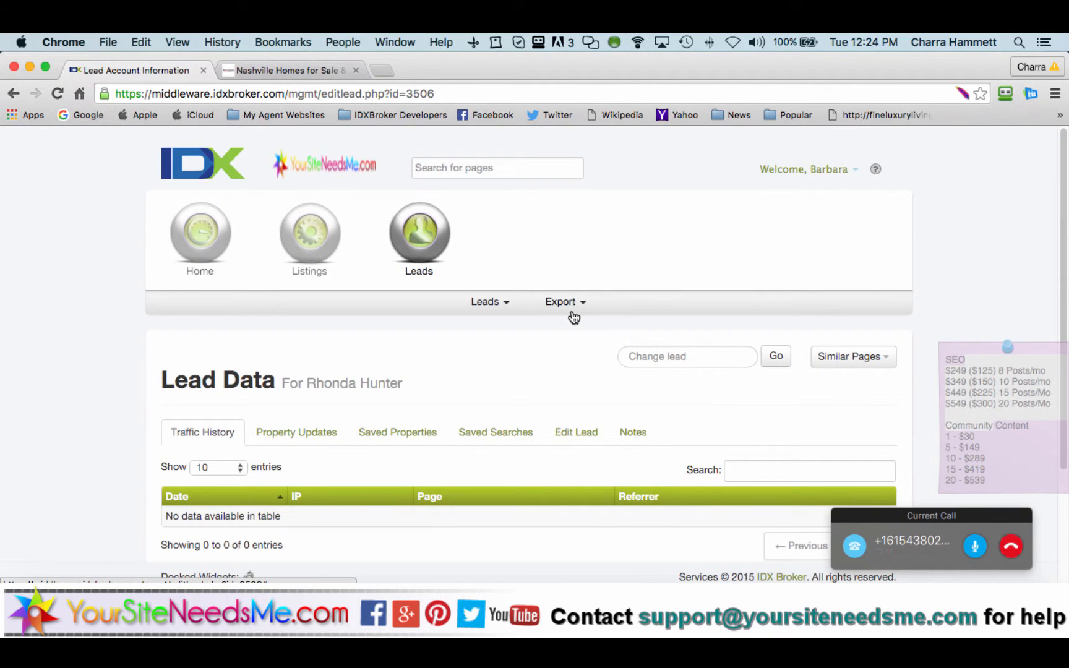
Step: Browse the lead's updates, properties, contact and notes tabs, ending on its empty Saved Searches
scroll(117, 399, "down", 3)
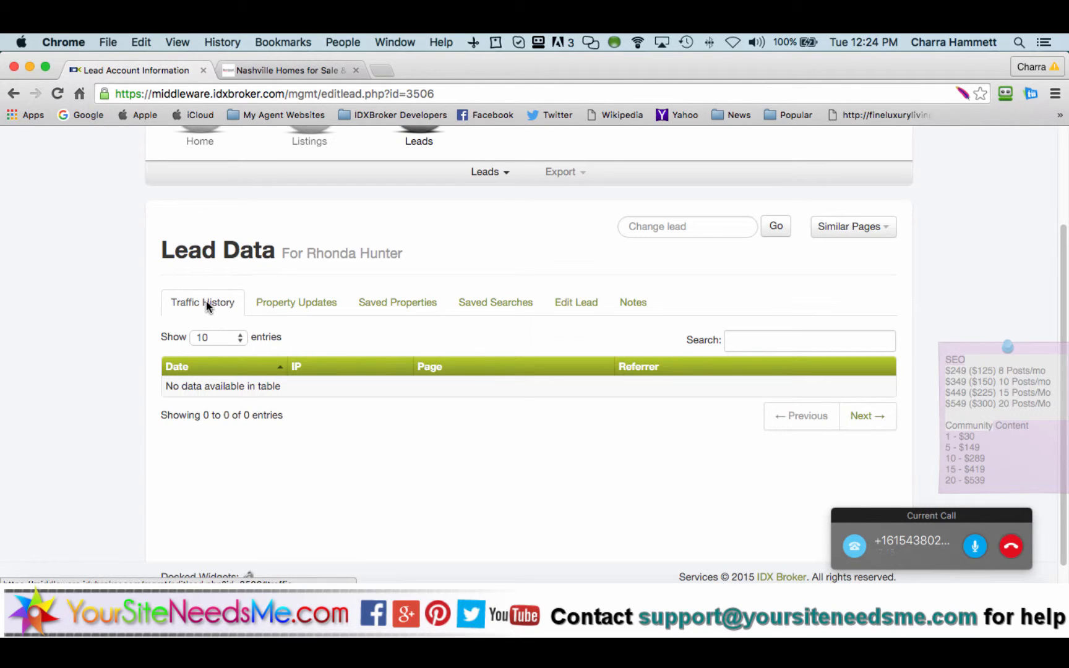
left_click(278, 306)
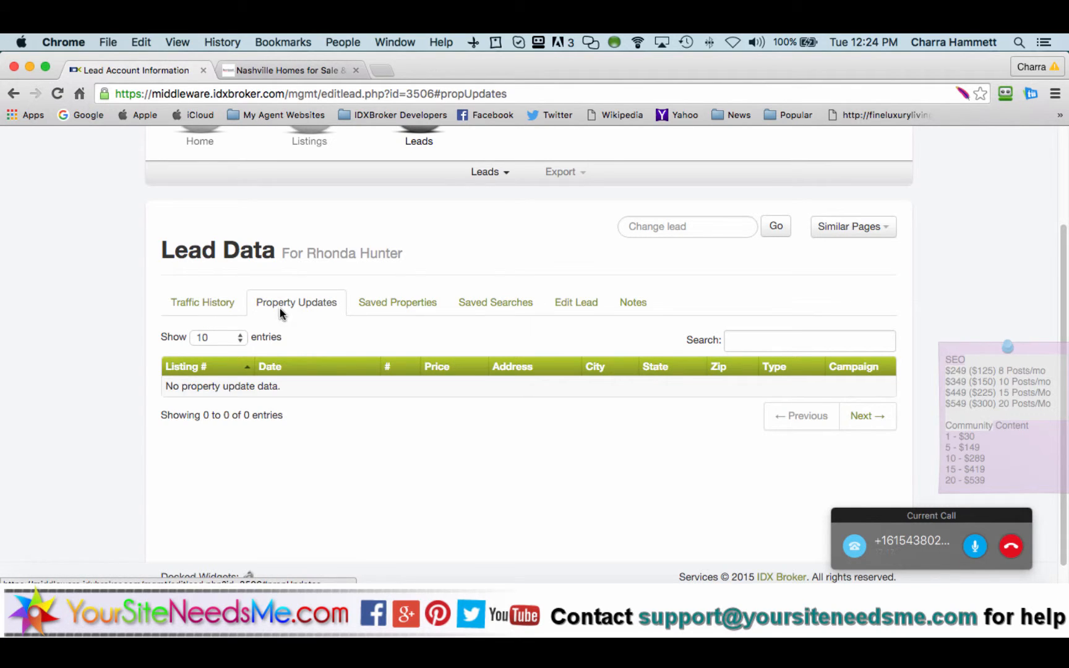
left_click(380, 318)
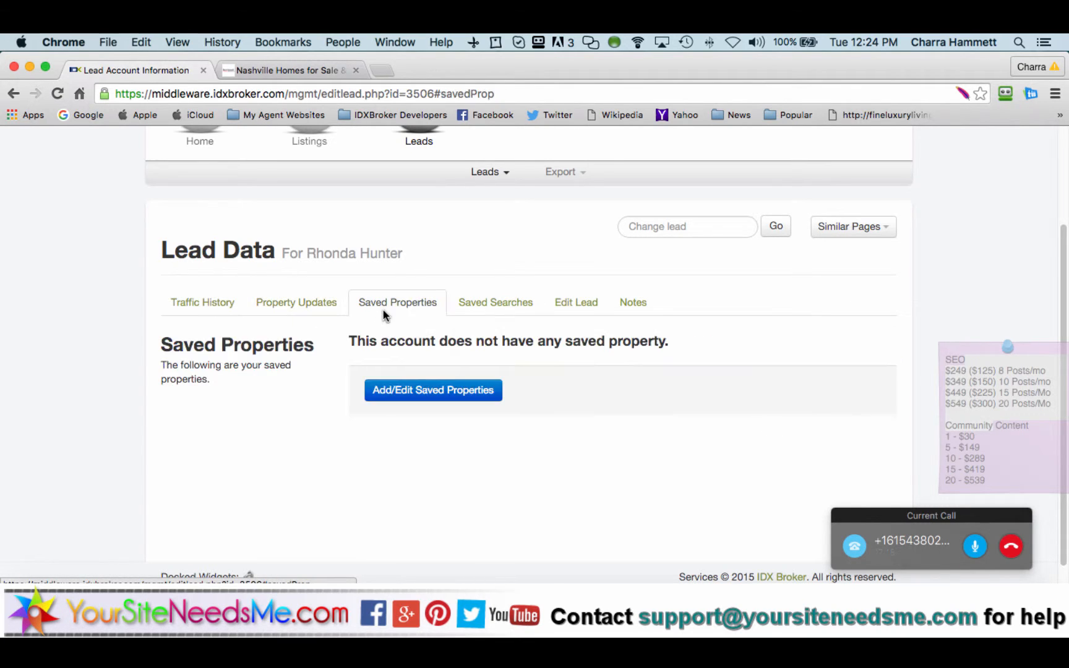
left_click(501, 311)
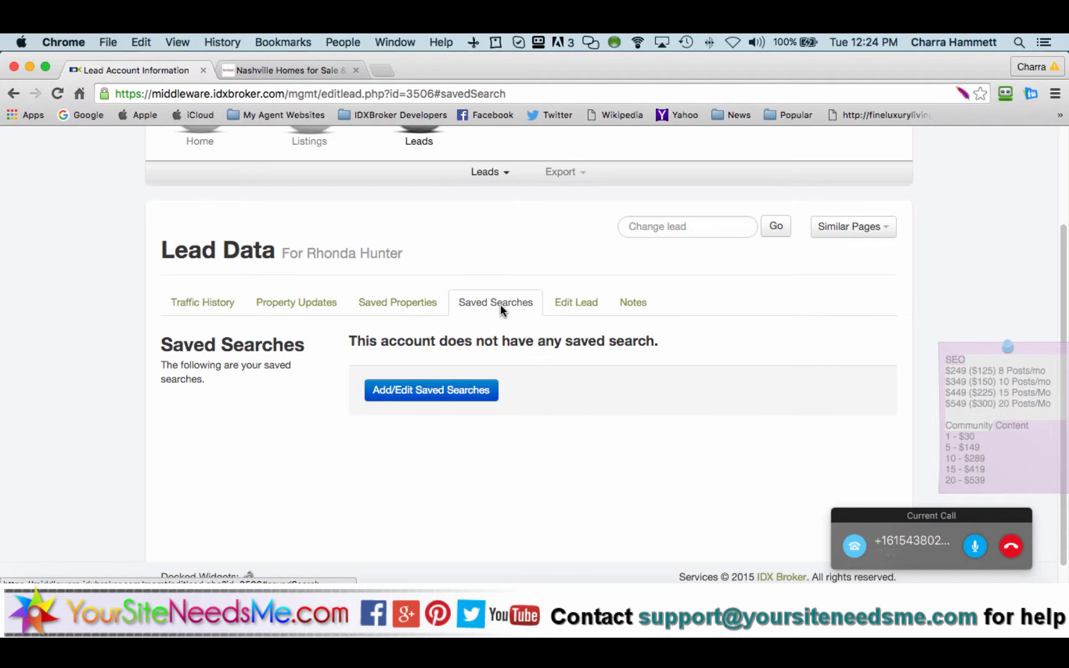
left_click(577, 314)
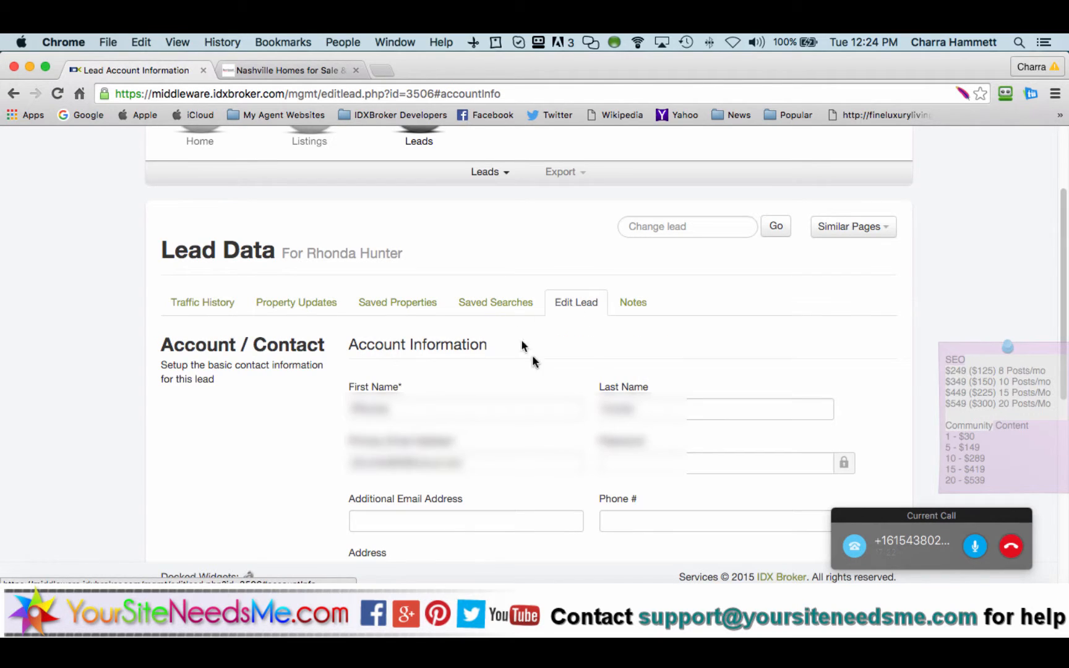
left_click(625, 302)
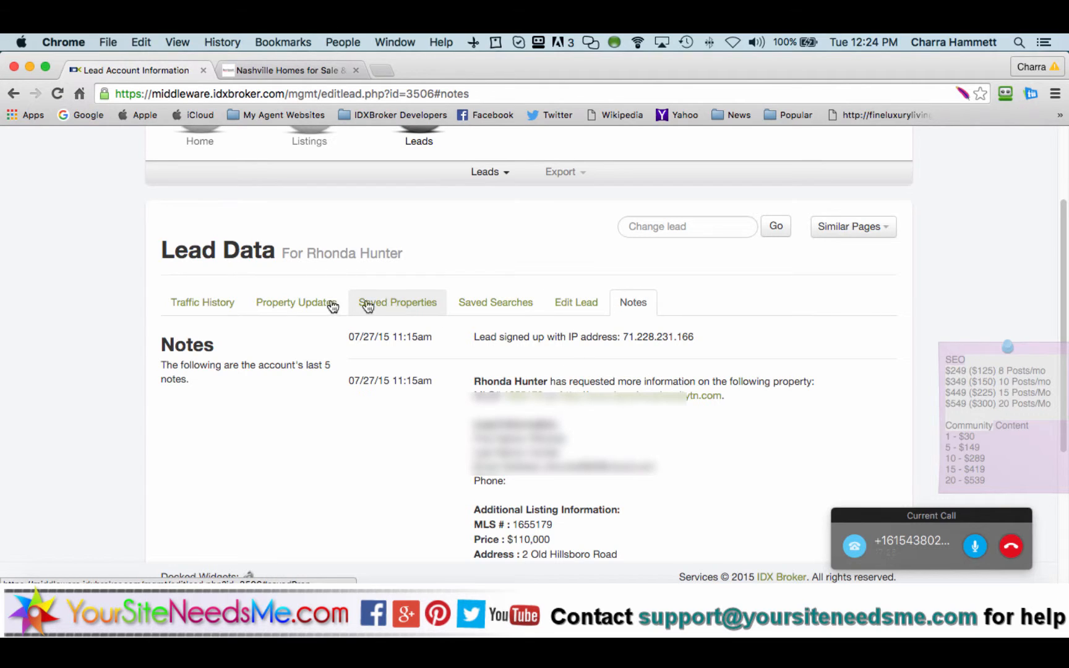
left_click(298, 302)
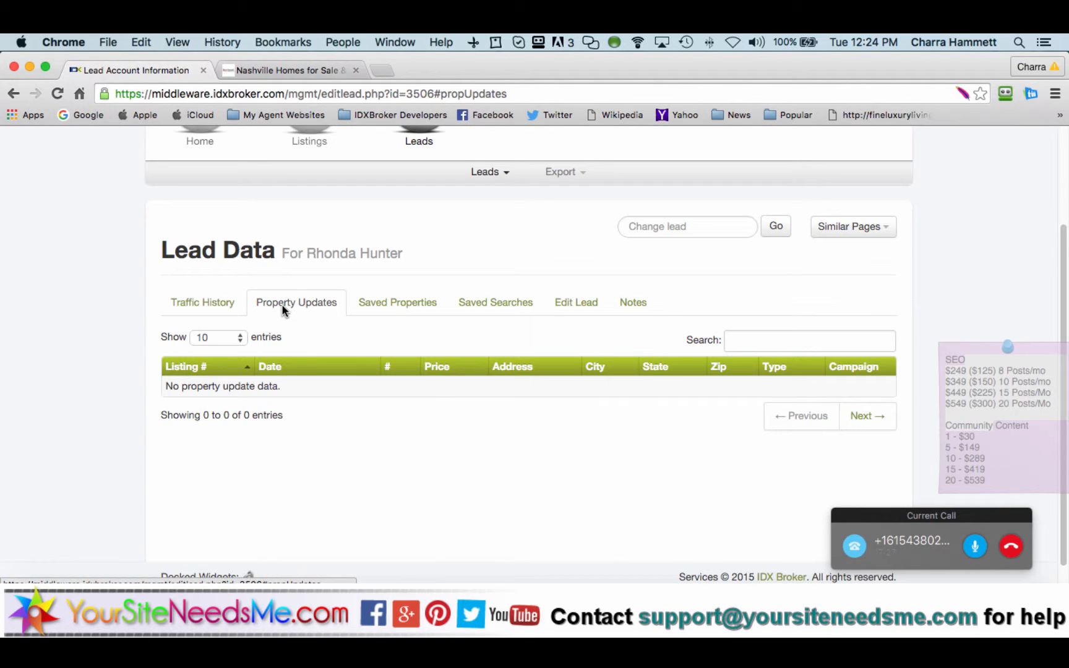
left_click(475, 314)
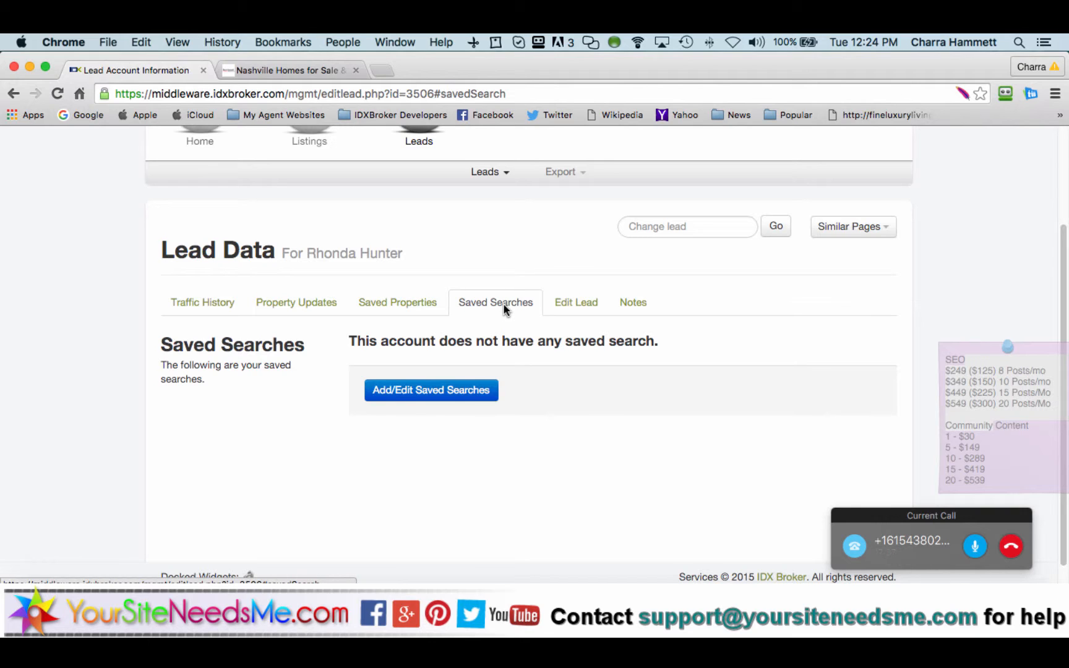
Step: Open this lead's Manage Saved Searches page and view its table of 0 entries
left_click(450, 395)
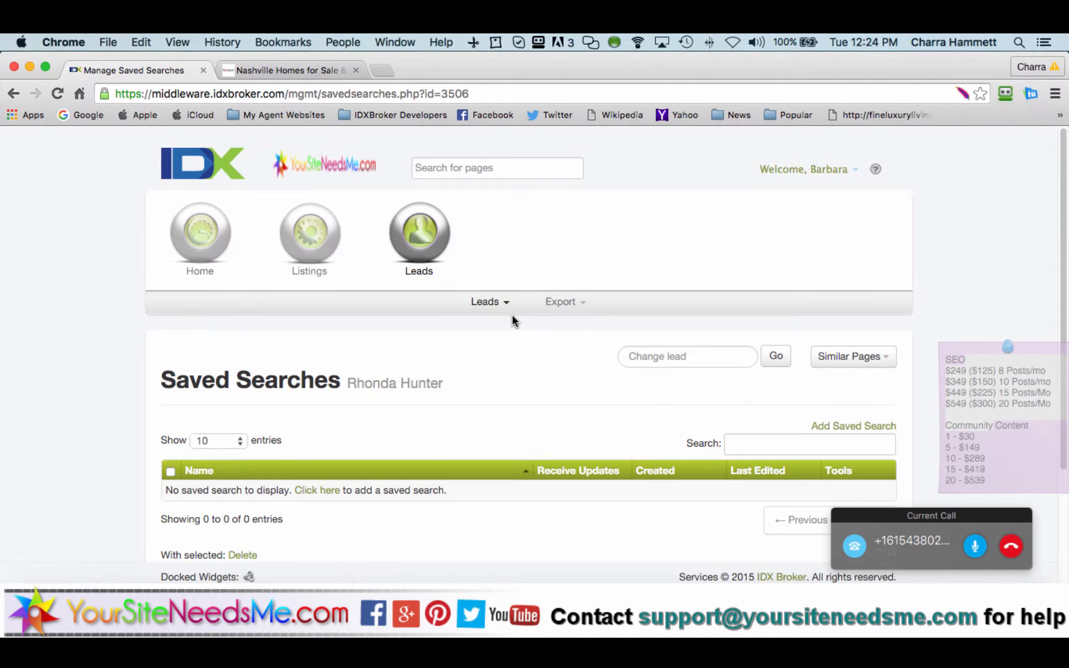
scroll(513, 314, "down", 5)
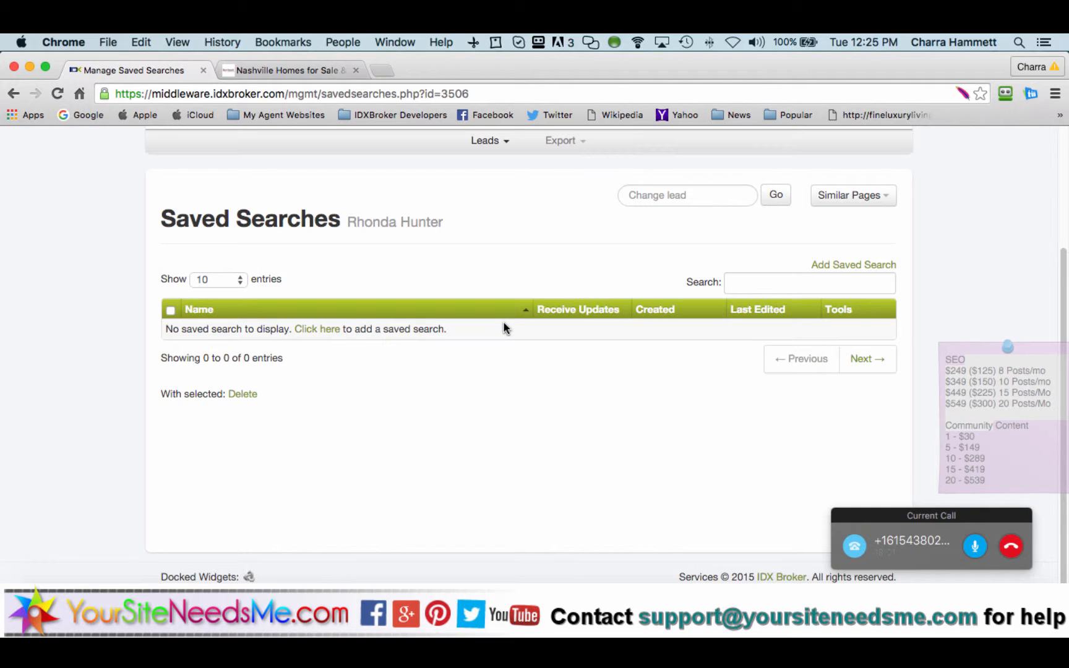
scroll(504, 328, "up", 1)
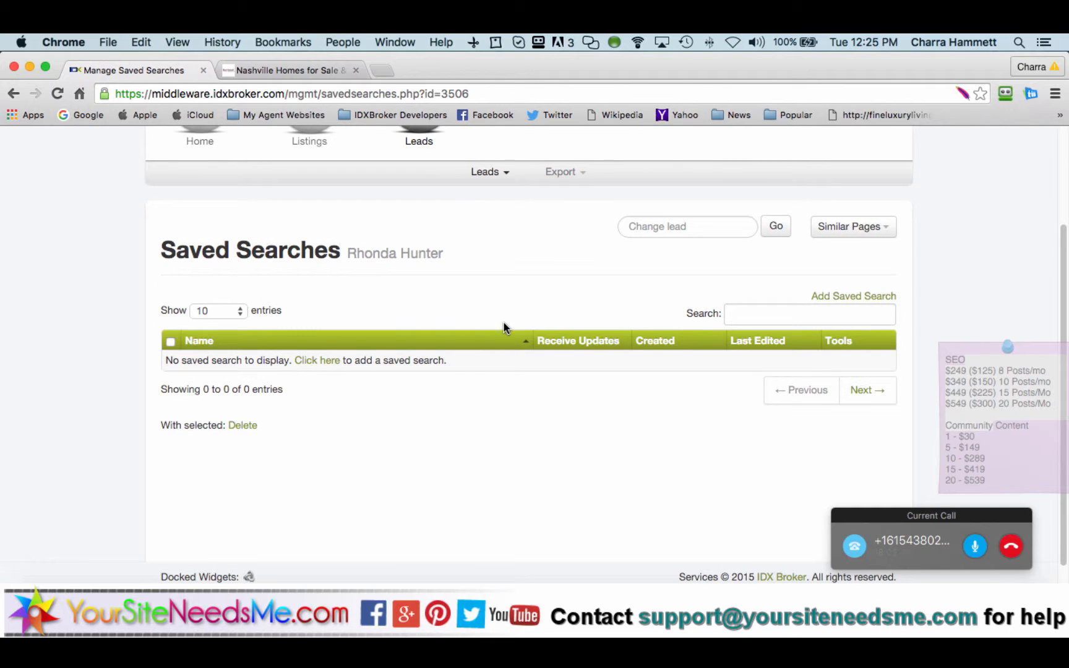
scroll(504, 328, "up", 3)
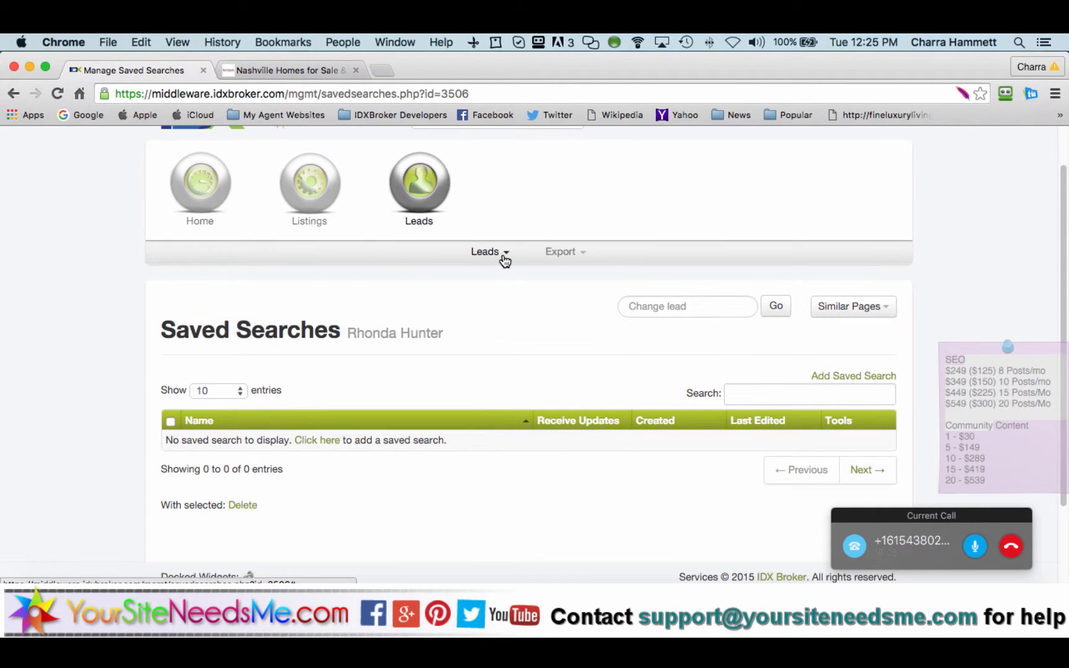
Step: Search the Leads > Manage table by the lead's first name and open her Lead Info record
left_click(504, 255)
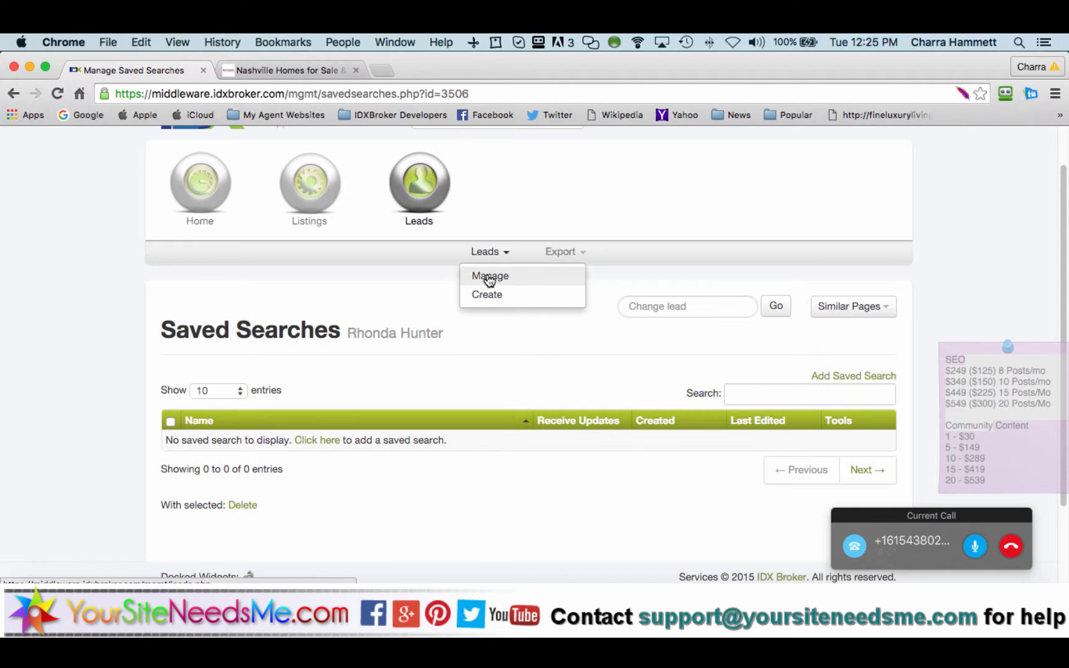
left_click(489, 278)
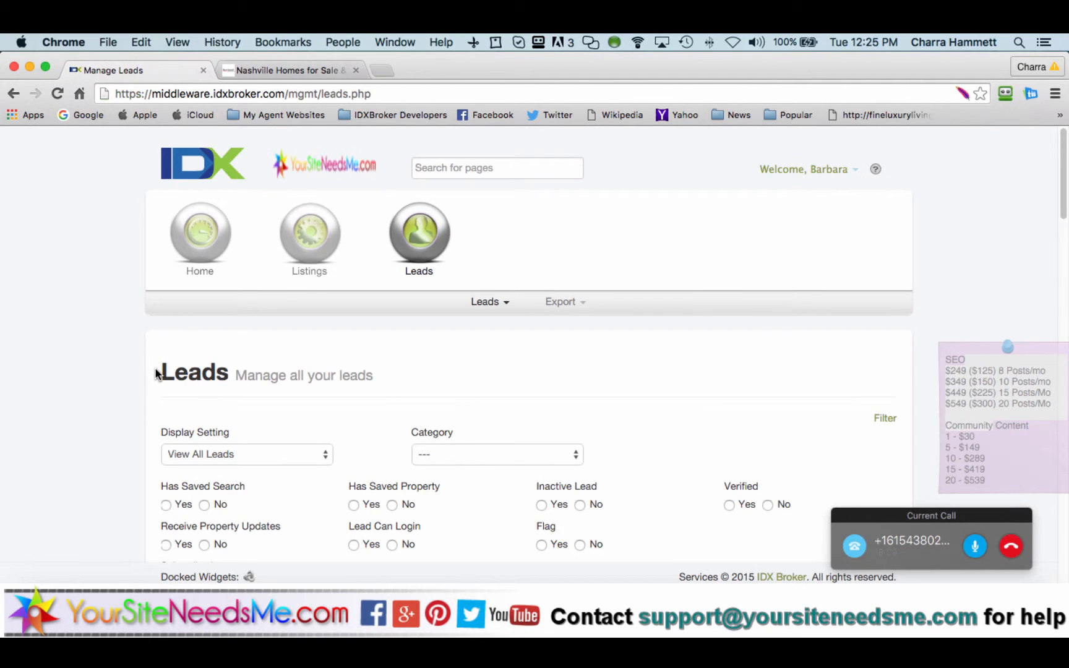
scroll(156, 373, "down", 10)
scroll(156, 373, "down", 5)
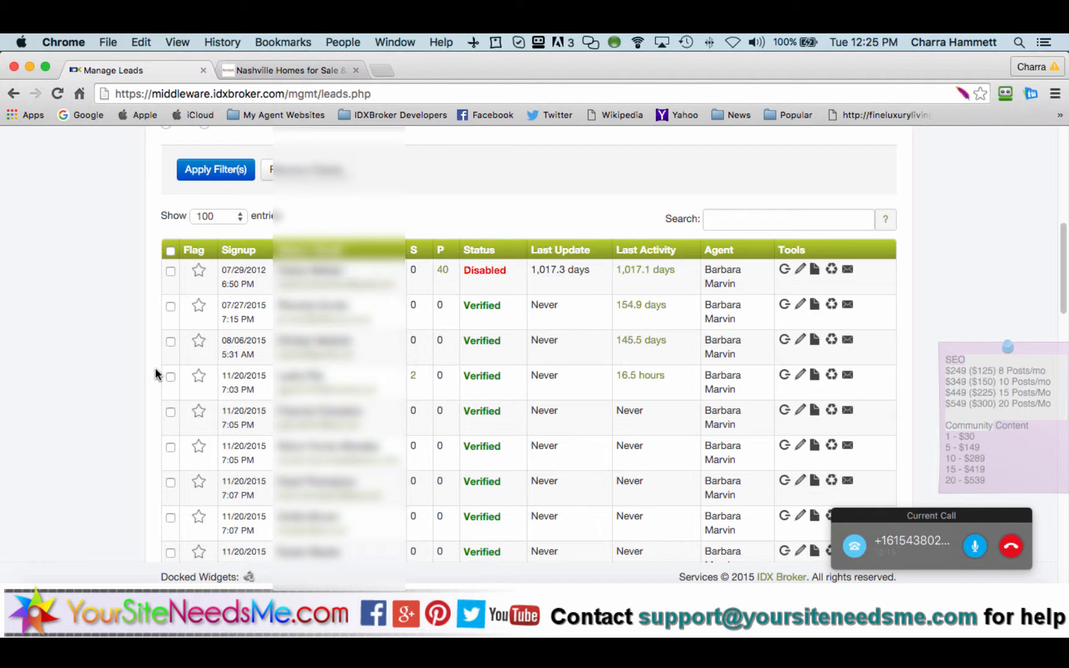
scroll(156, 373, "down", 8)
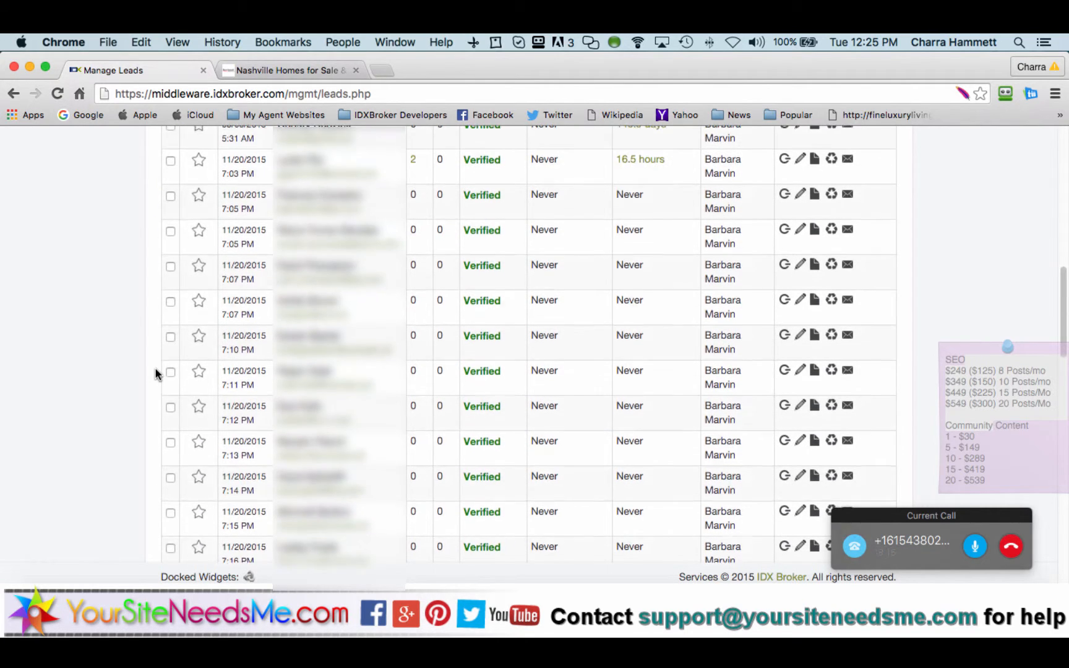
scroll(156, 373, "up", 12)
scroll(155, 373, "up", 1)
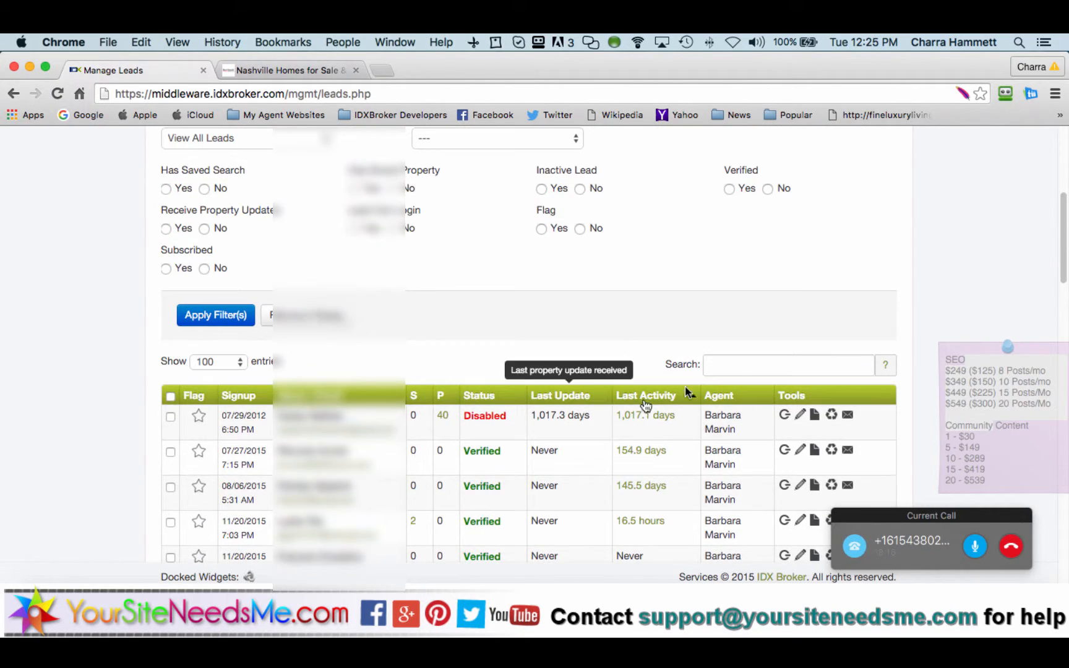
left_click(725, 365)
type("Lydia")
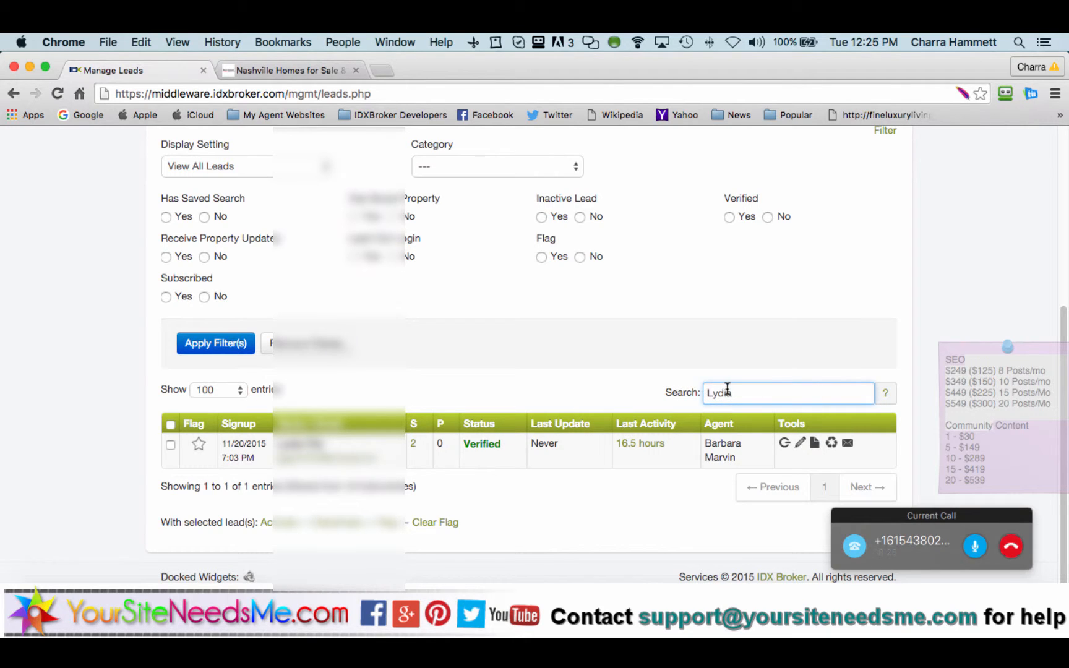
left_click(800, 442)
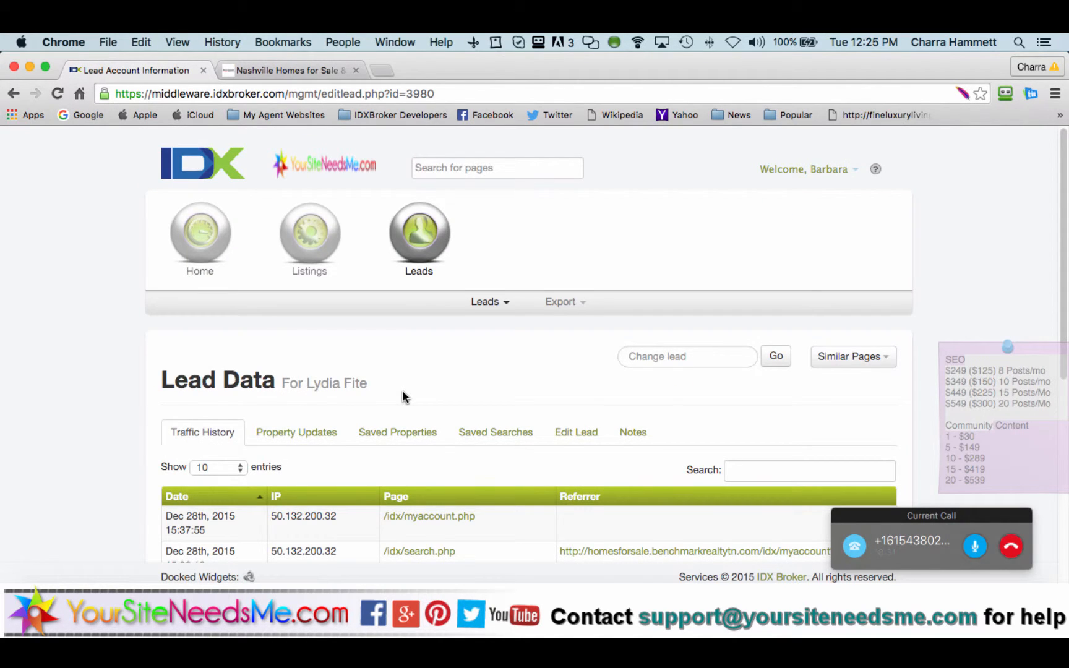
Step: Check the Property Updates, Saved Properties and Saved Searches tabs, finding two unnamed 12/28/15 searches
scroll(403, 396, "down", 4)
scroll(402, 393, "down", 2)
scroll(402, 393, "up", 3)
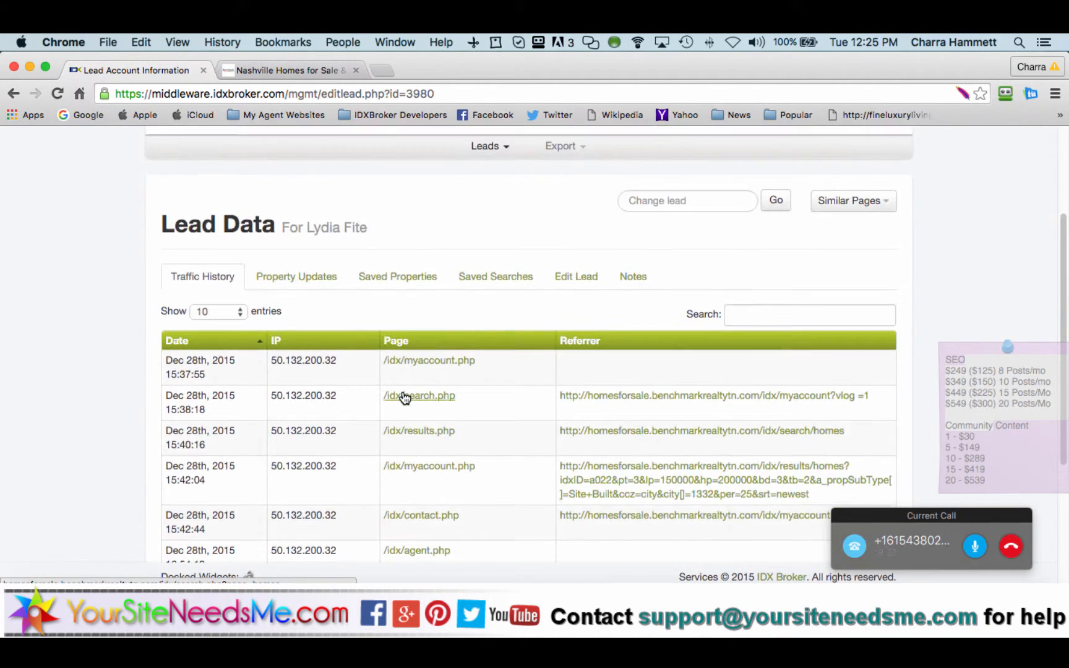
left_click(301, 276)
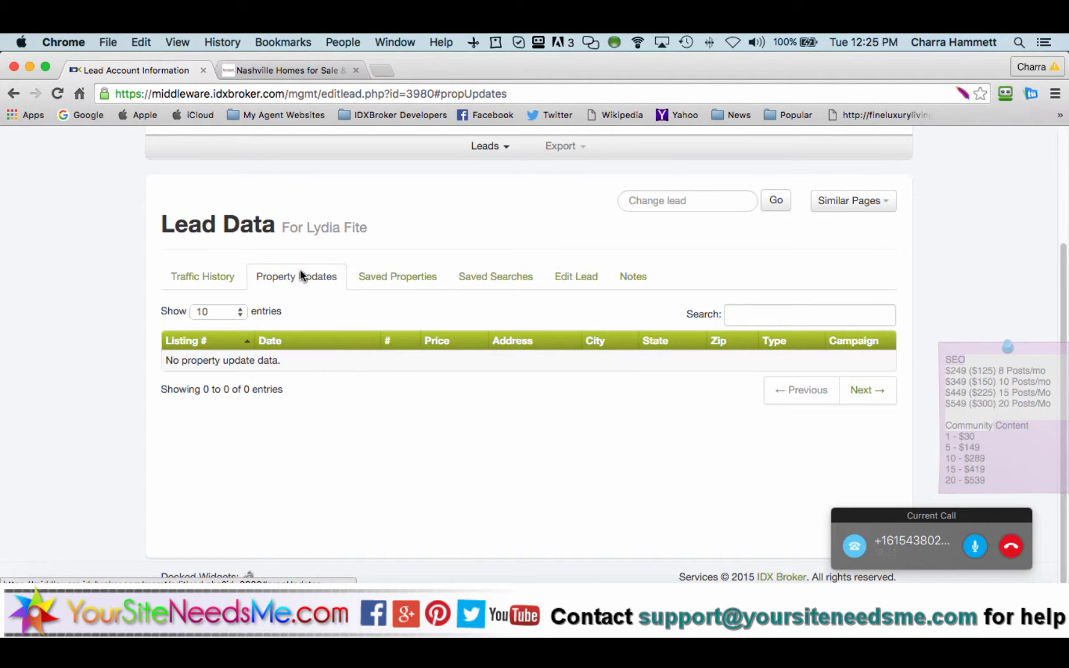
left_click(384, 279)
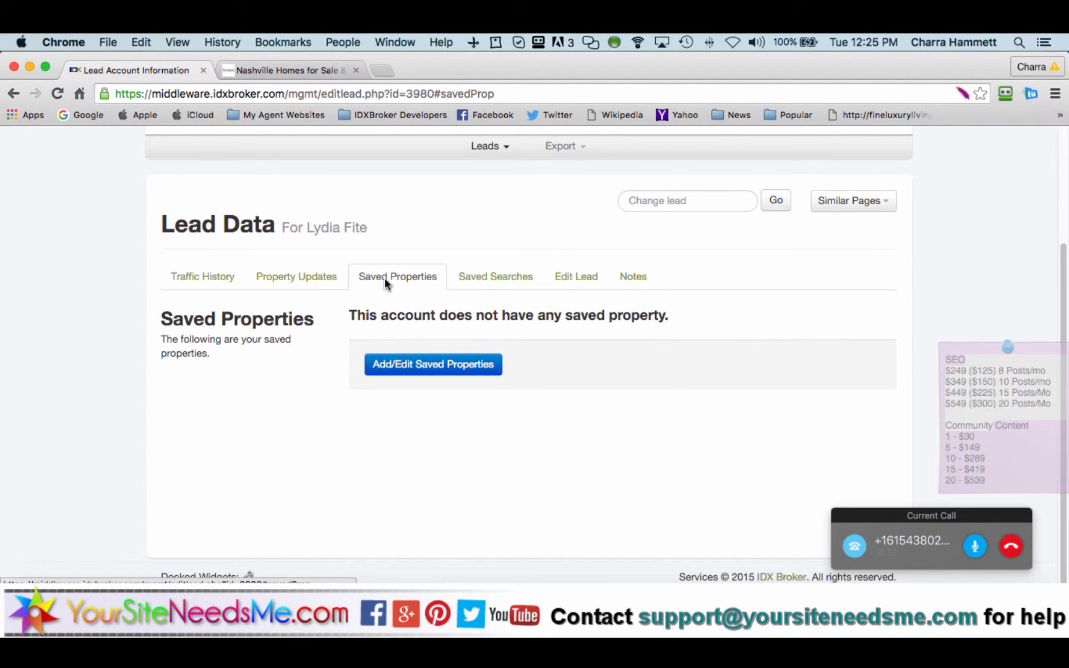
left_click(494, 282)
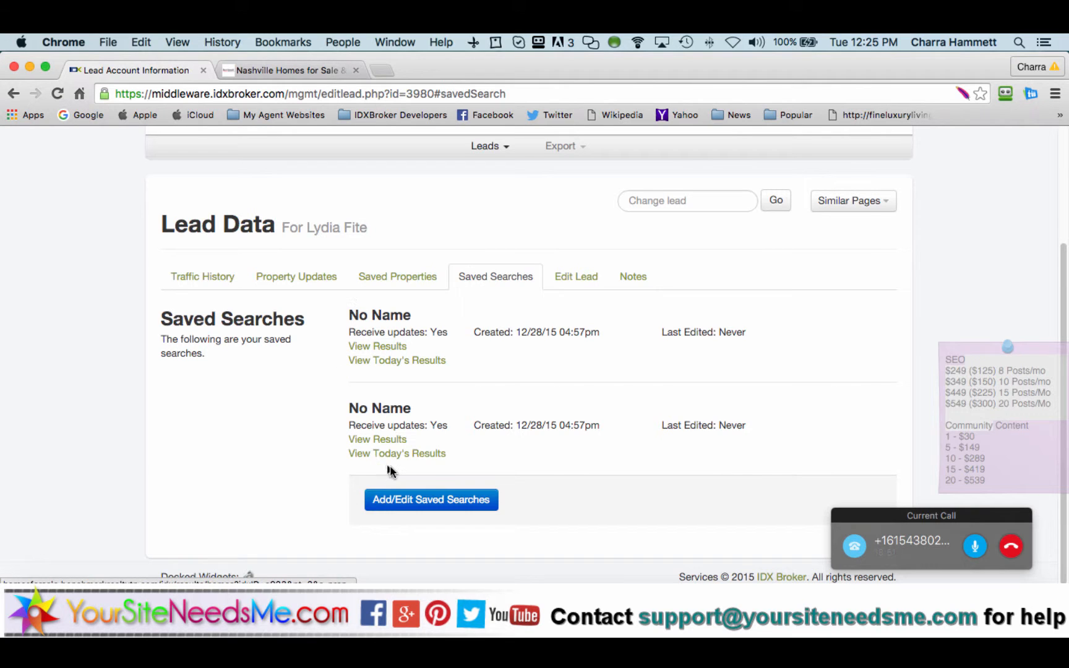
Step: Open Add/Edit Saved Searches to manage the lead's two unnamed 12/28/15 searches
left_click(400, 499)
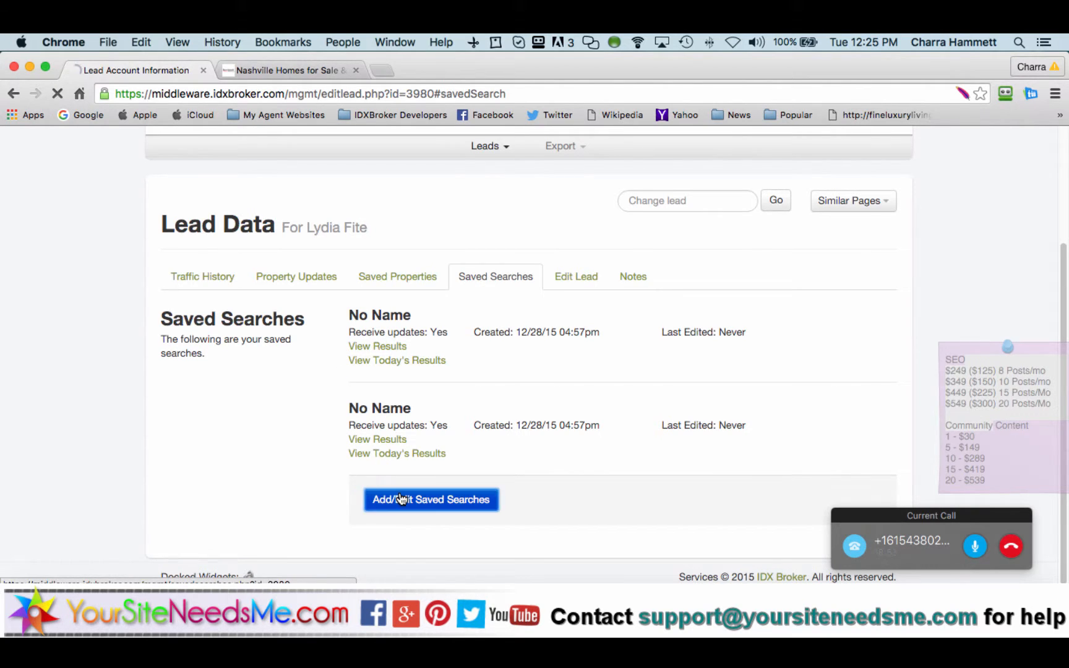
Step: Select all saved searches in the table, delete them, and confirm with Yes
scroll(285, 485, "down", 3)
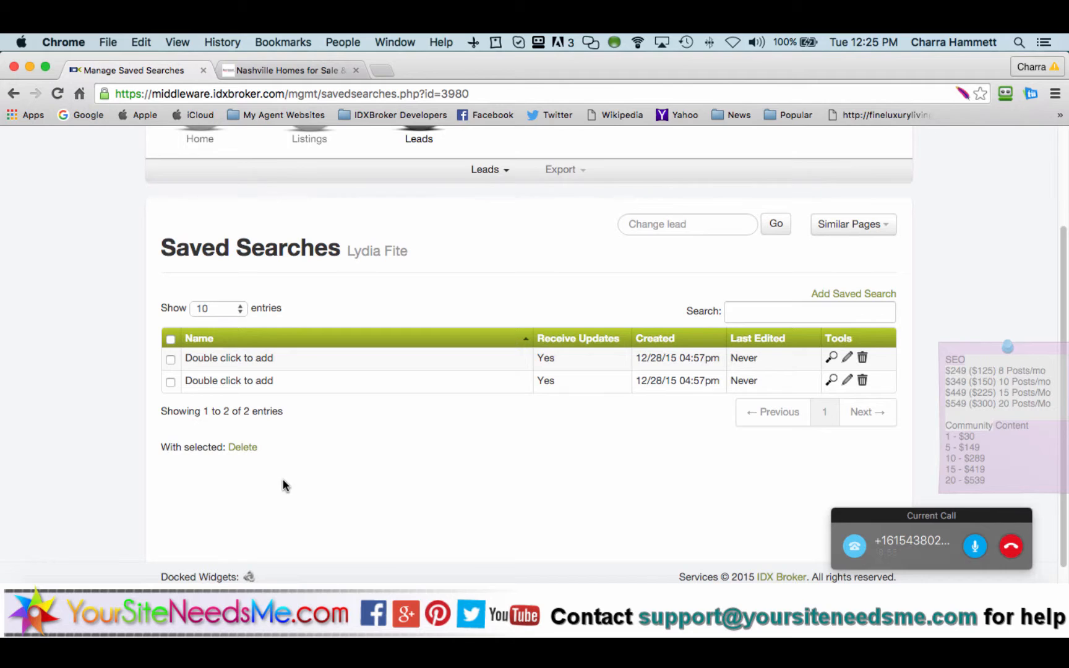
left_click(172, 342)
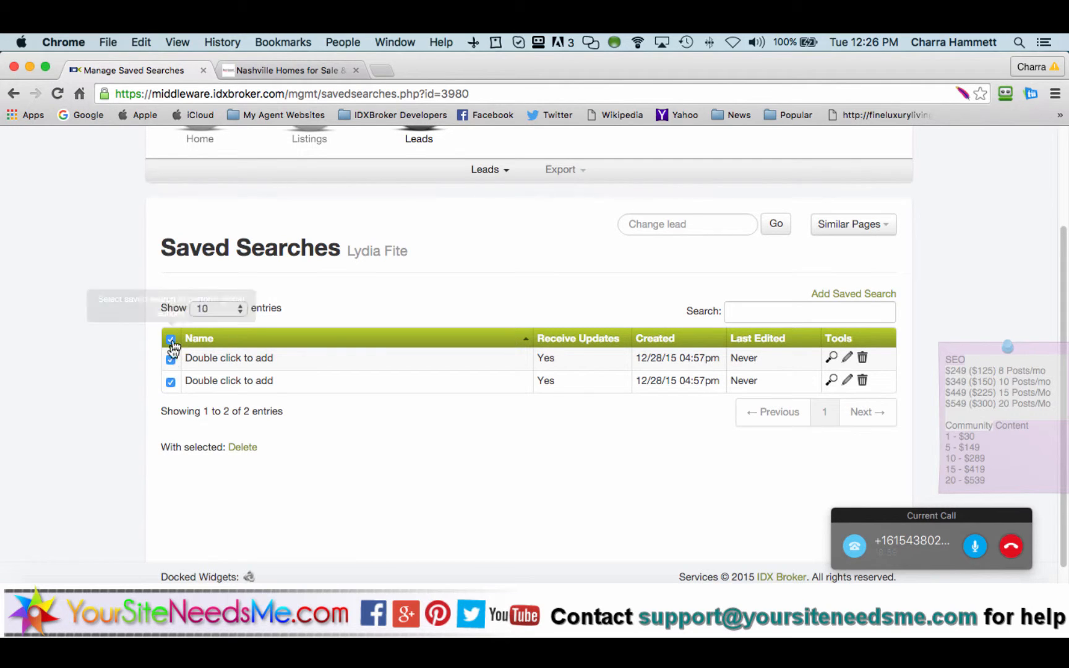
left_click(245, 448)
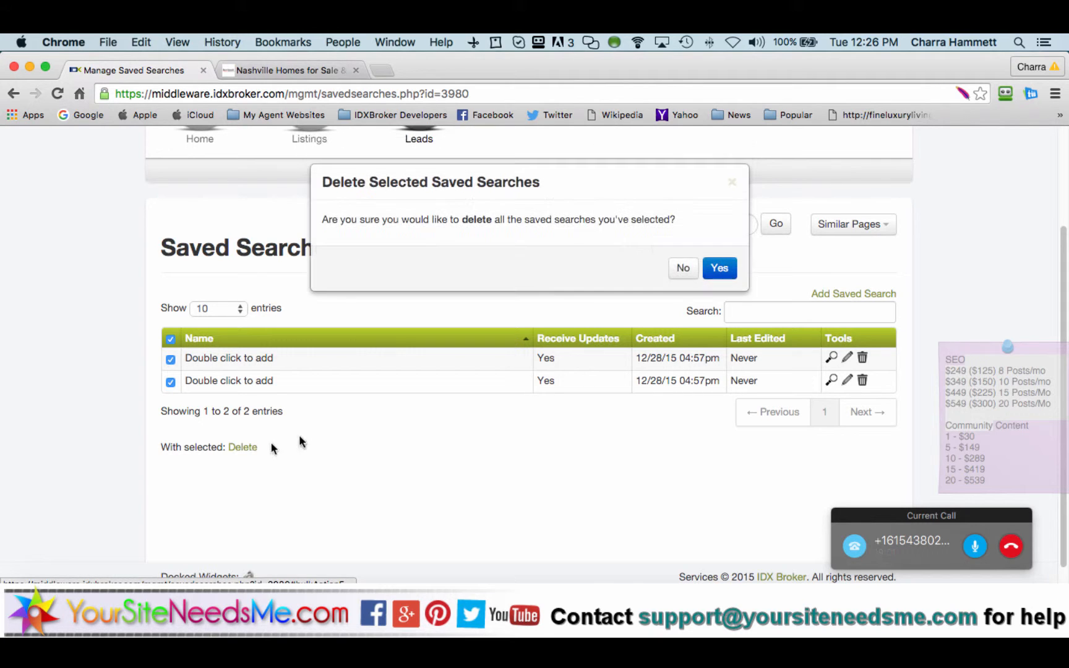
left_click(718, 268)
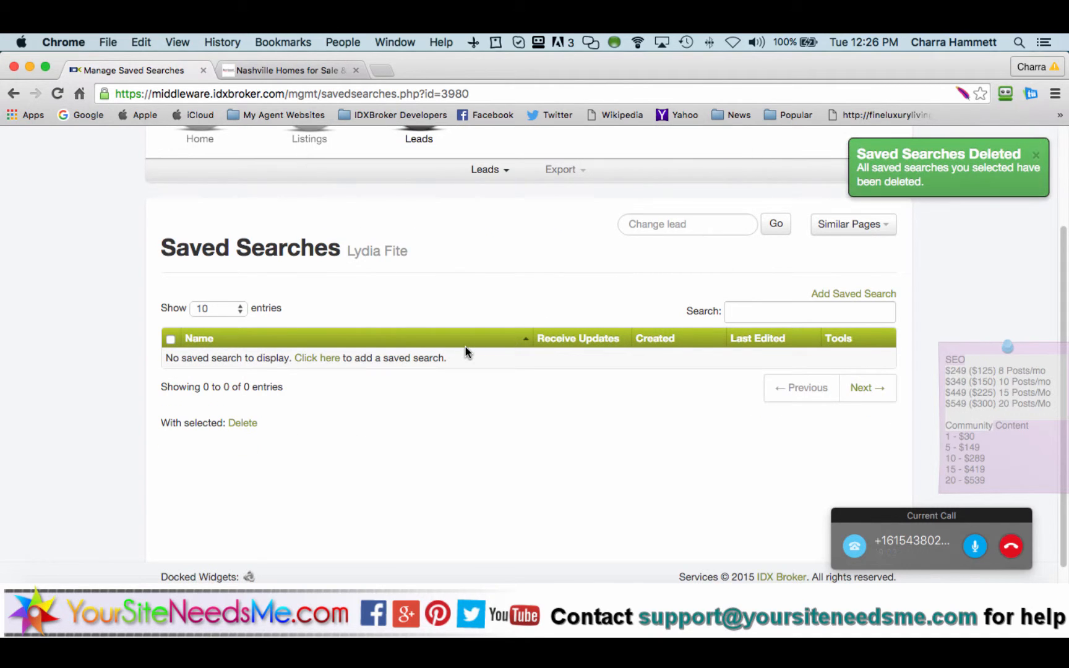
Step: Add a new saved search using the Property Search page and advance to its criteria step
left_click(326, 360)
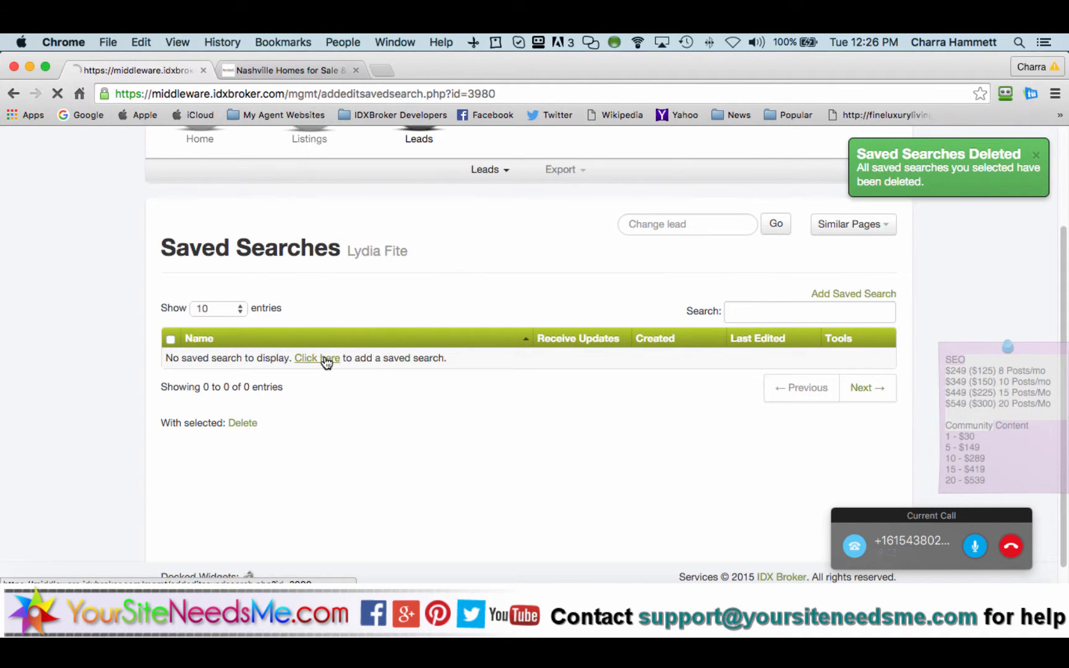
scroll(484, 368, "down", 5)
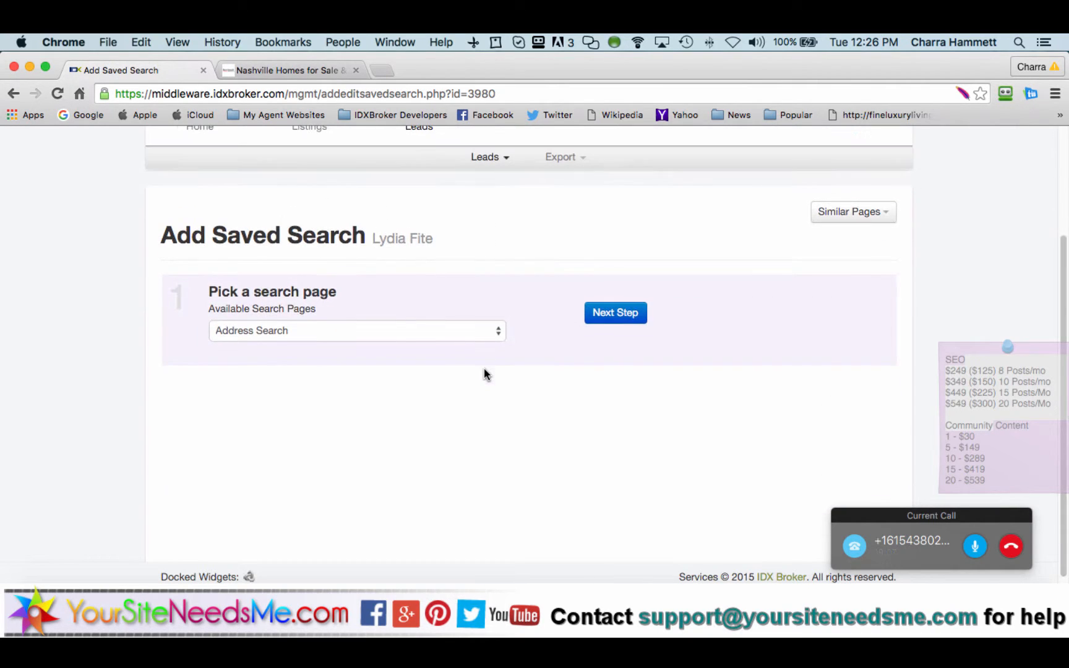
left_click(434, 333)
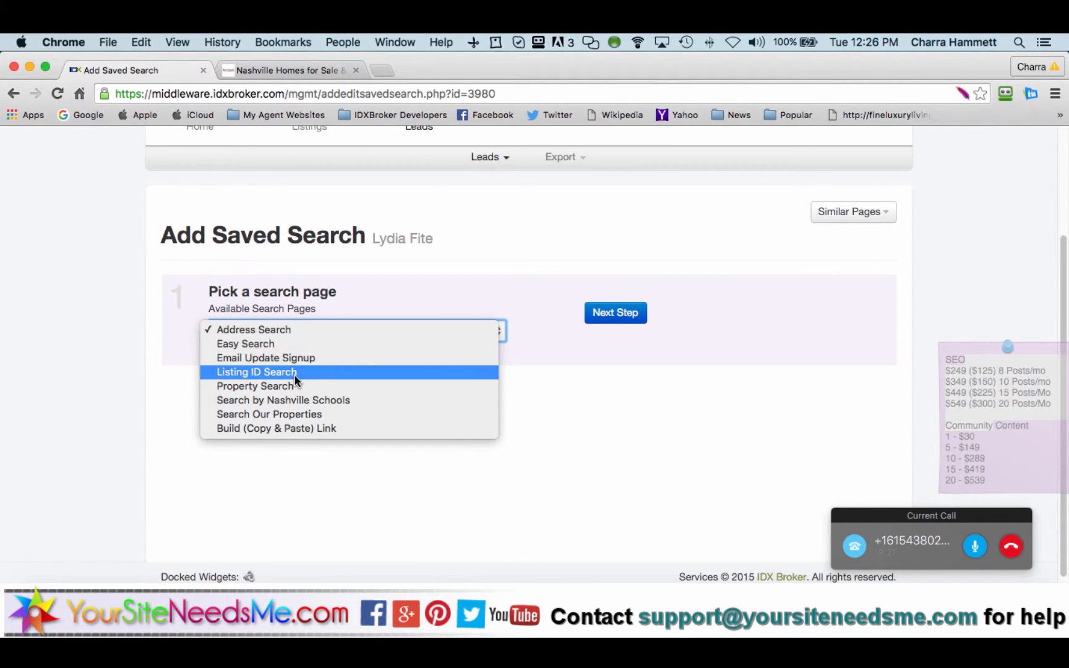
left_click(265, 385)
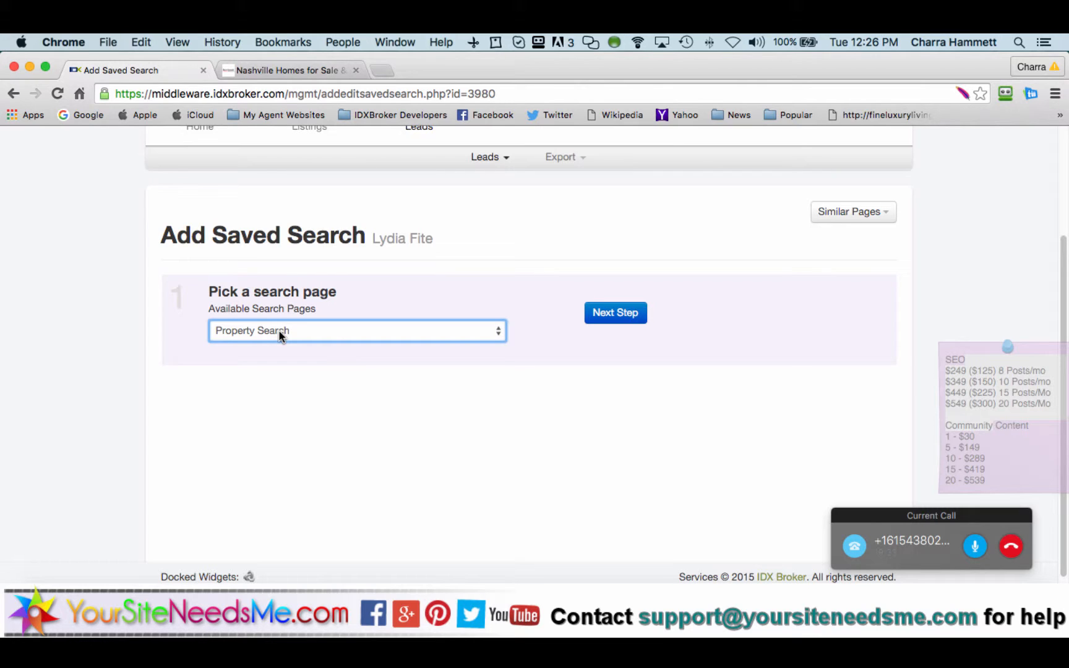
left_click(621, 316)
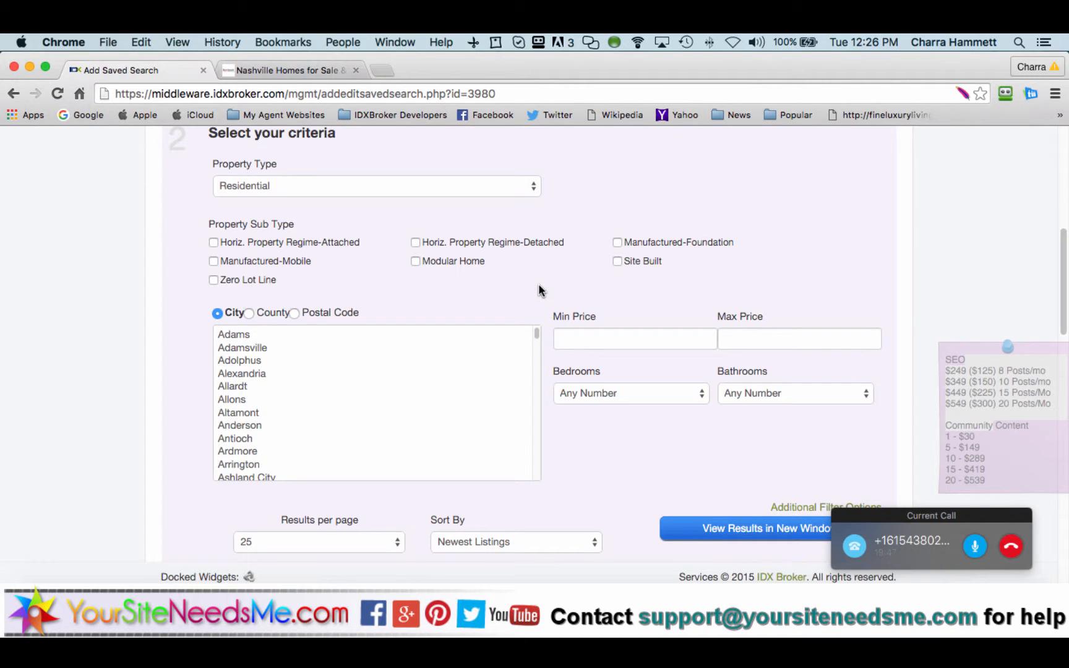
Step: Filter the saved search's location by postal code 37013
left_click(293, 314)
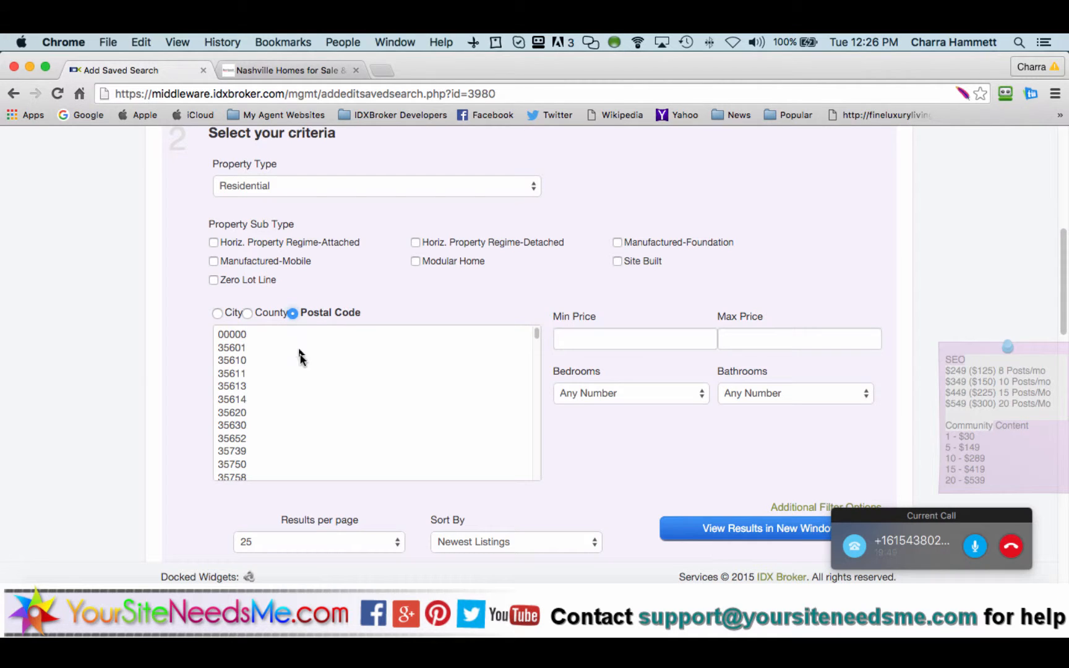
left_click(305, 374)
key("Down")
key("Down")
key("Down")
key("Down")
key("Down")
key("Down")
key("Down")
key("Down")
key("Down")
key("Down")
key("Down")
key("Down")
key("Down")
key("Down")
key("Down")
key("Down")
key("Down")
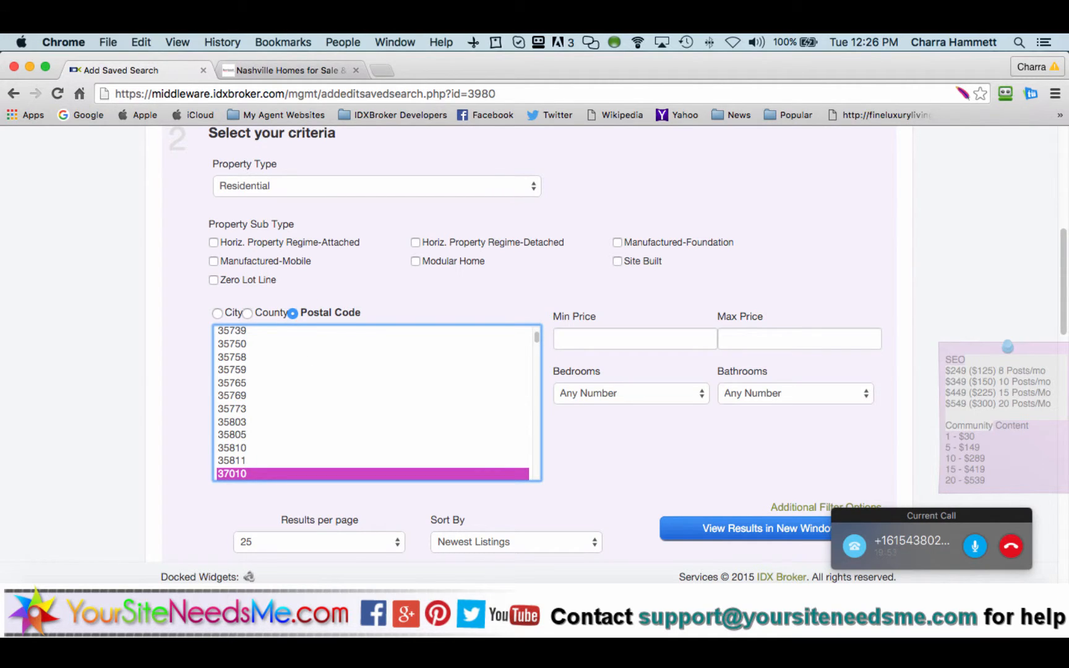
scroll(322, 420, "down", 5)
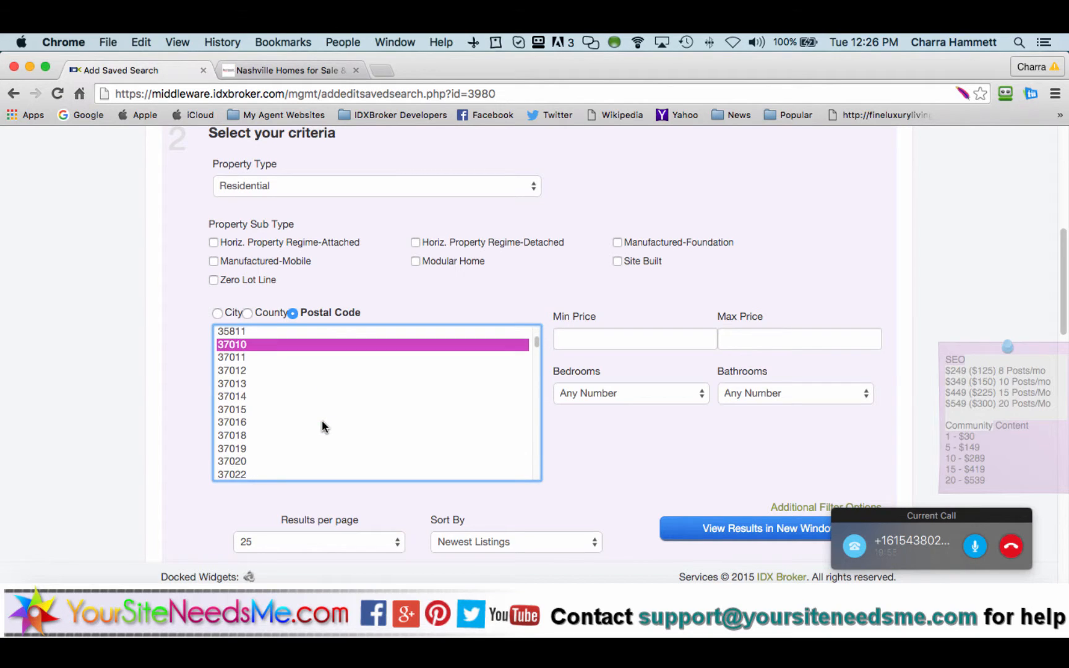
left_click(249, 380)
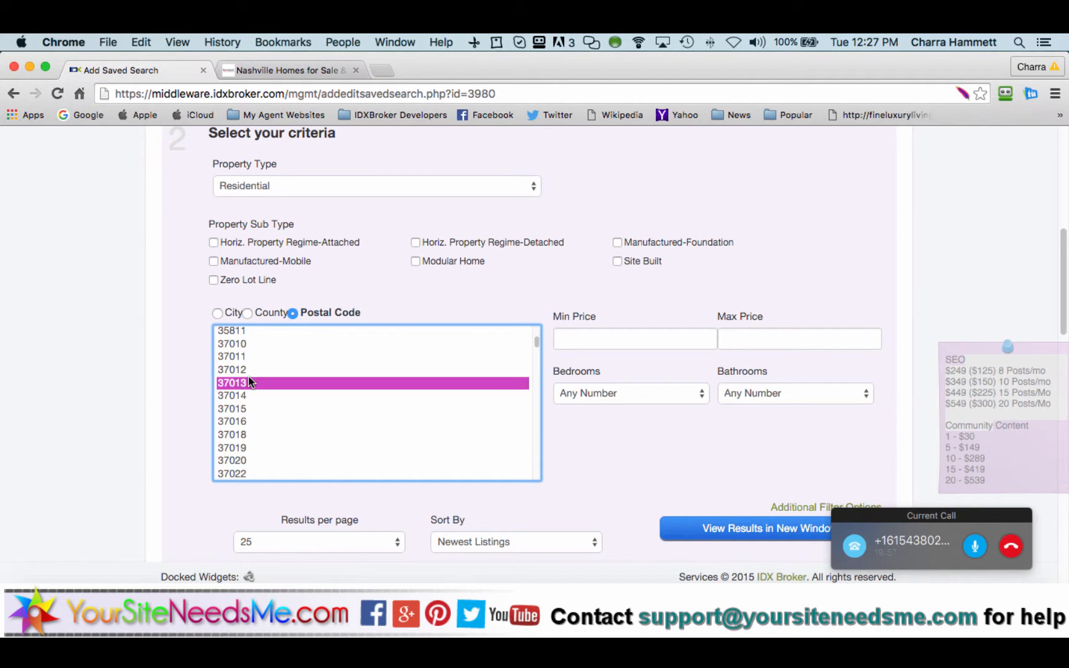
left_click(170, 392)
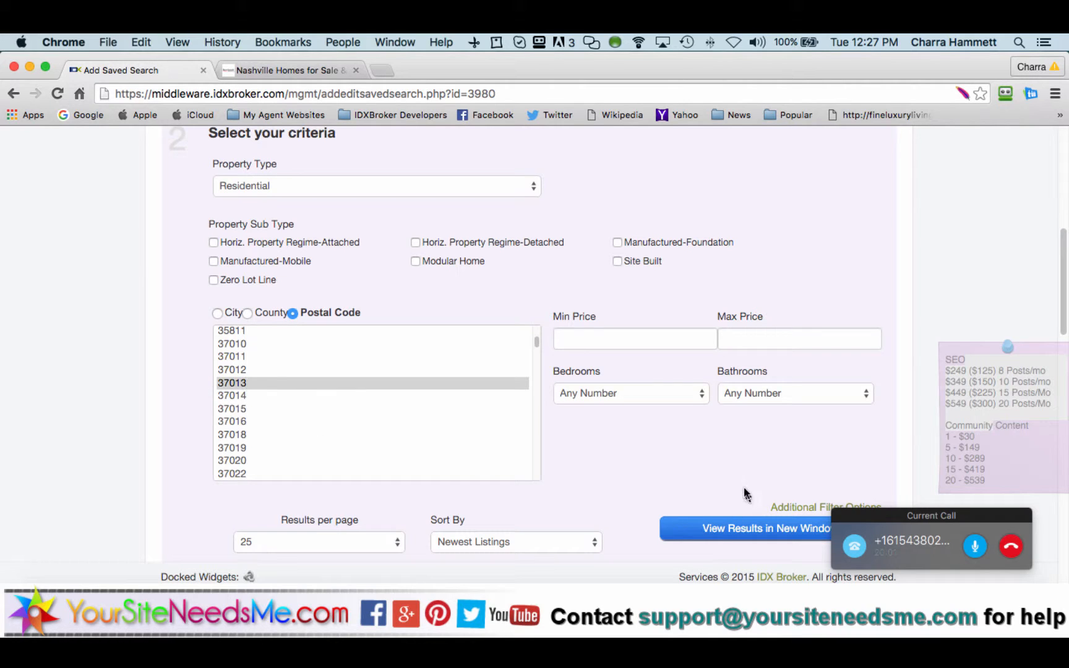
Step: Set price 150000–200000, keep Residential type, and limit results to Site Built homes
left_click(674, 339)
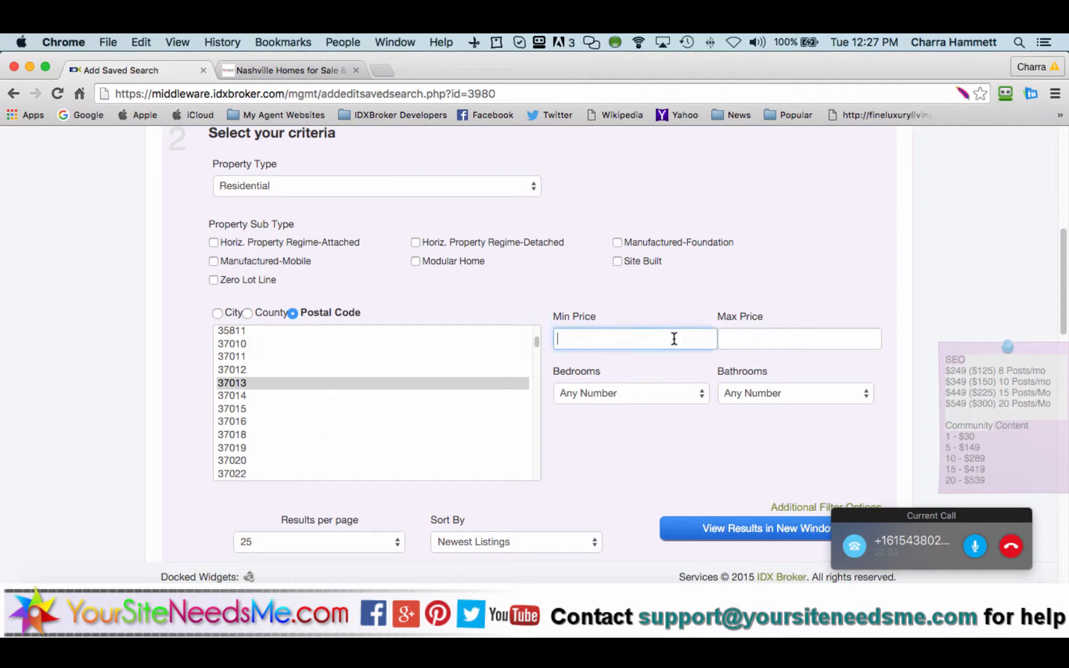
type("150000")
key("Tab")
type("200000")
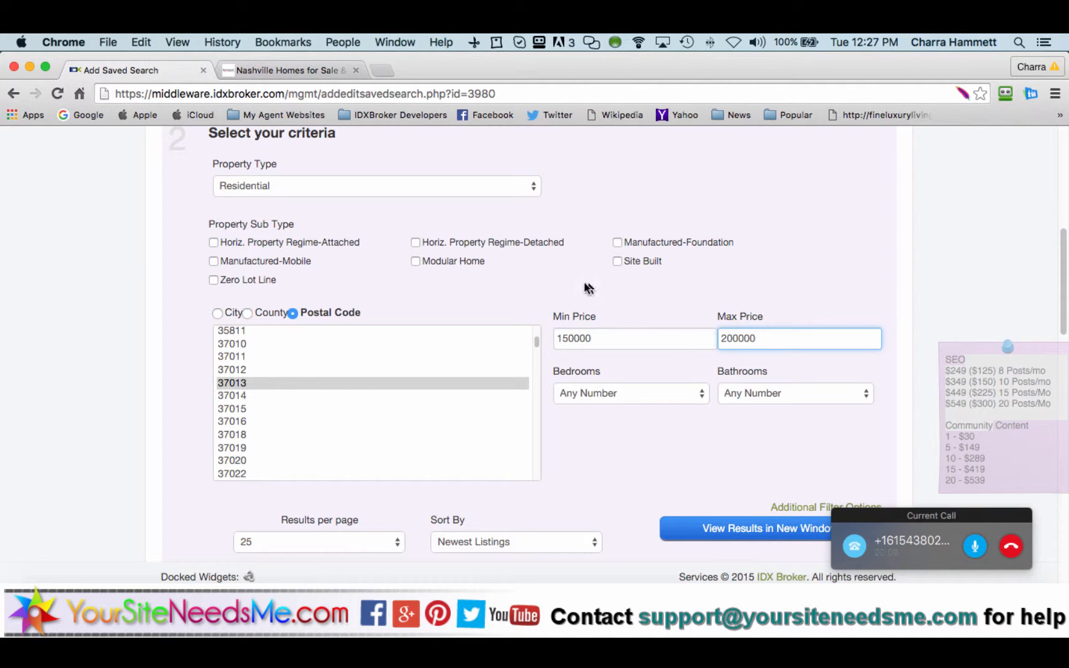
left_click(562, 262)
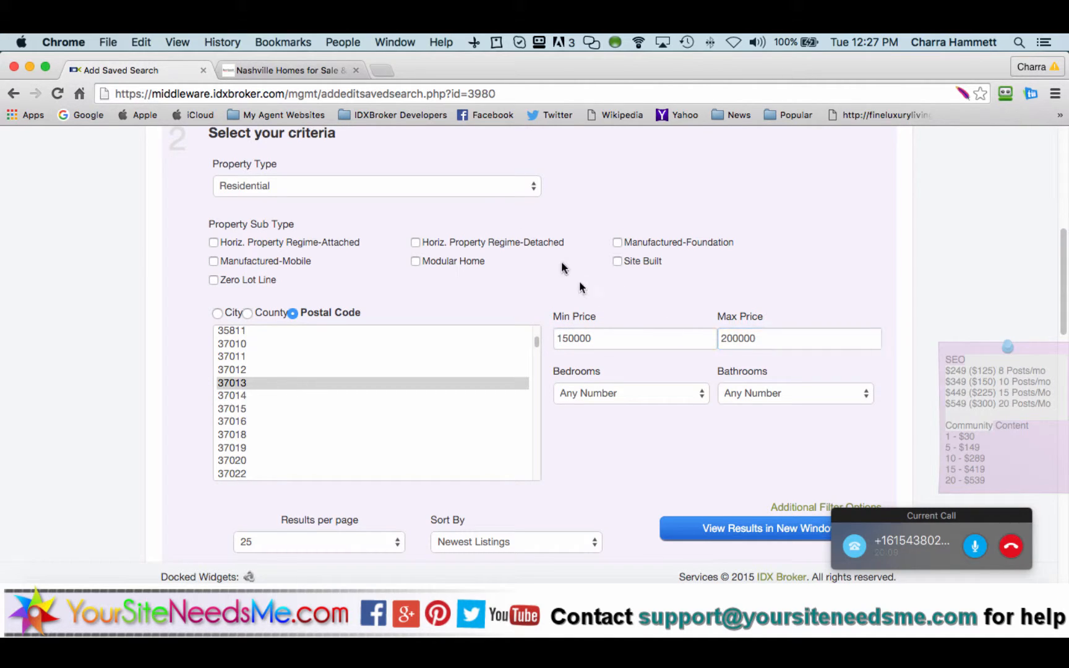
left_click(375, 184)
left_click(375, 184)
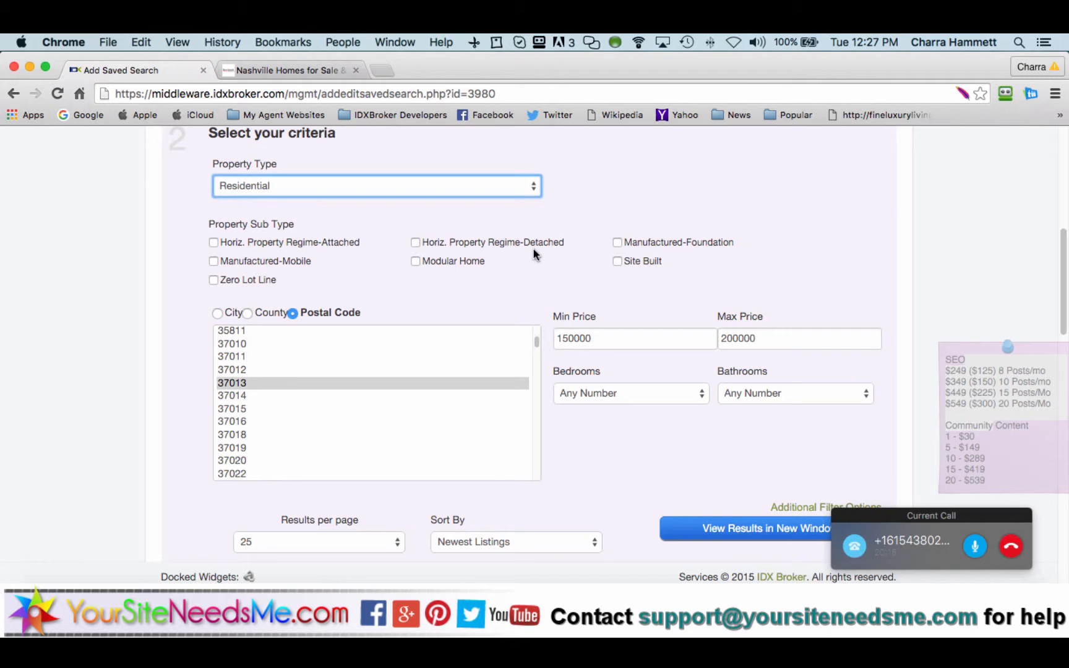
left_click(618, 263)
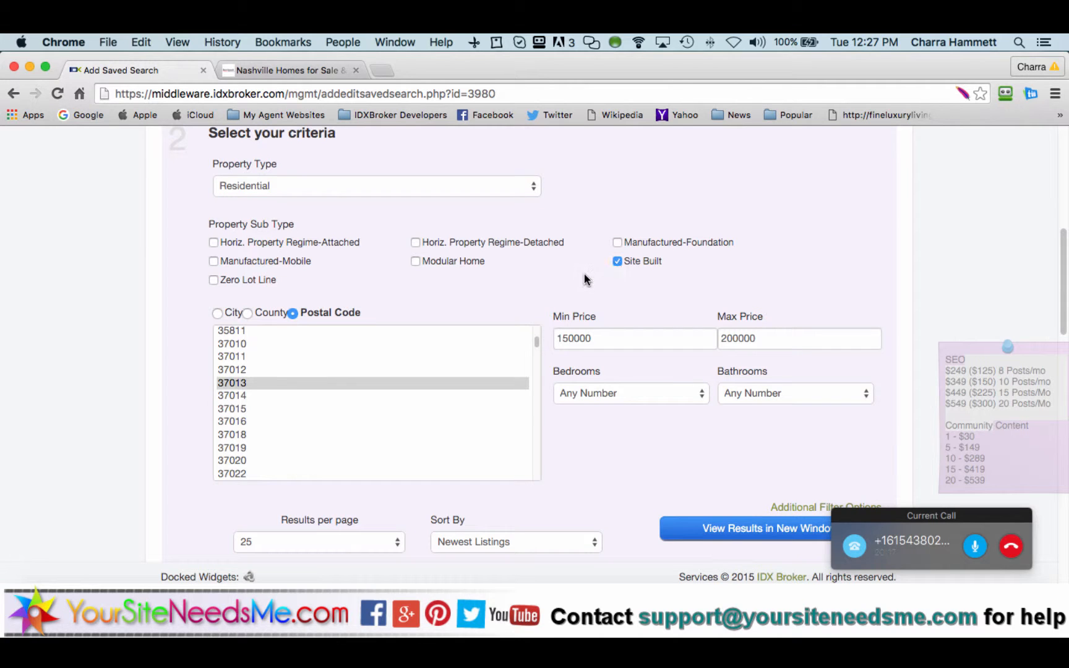
scroll(561, 281, "down", 5)
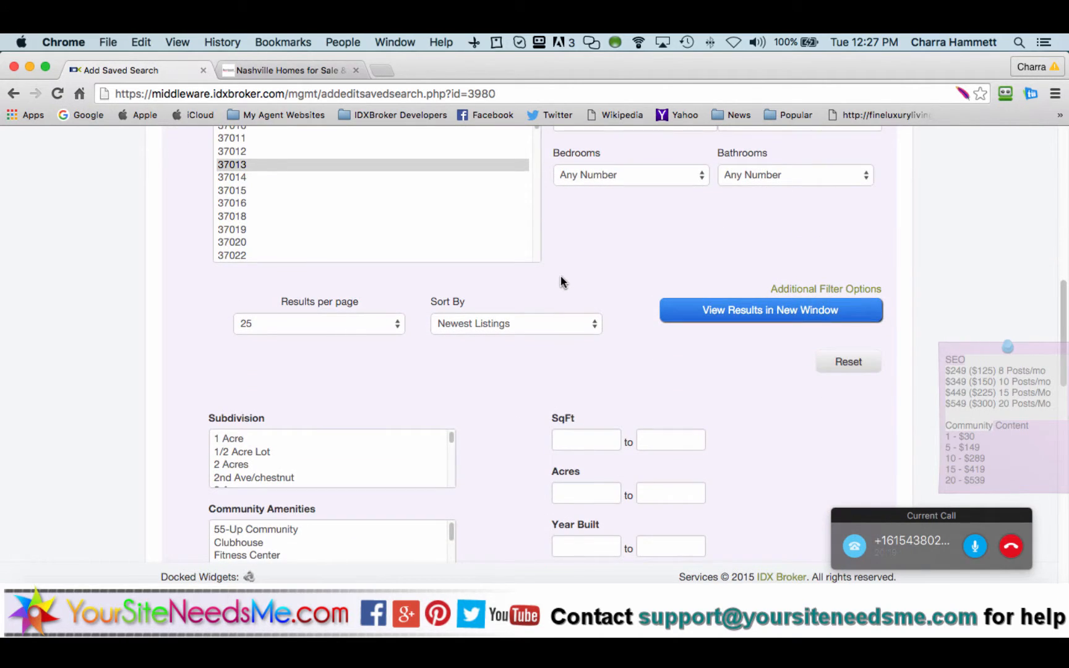
Step: Show the additional filter options, leaving Max Days Listed empty
left_click(799, 291)
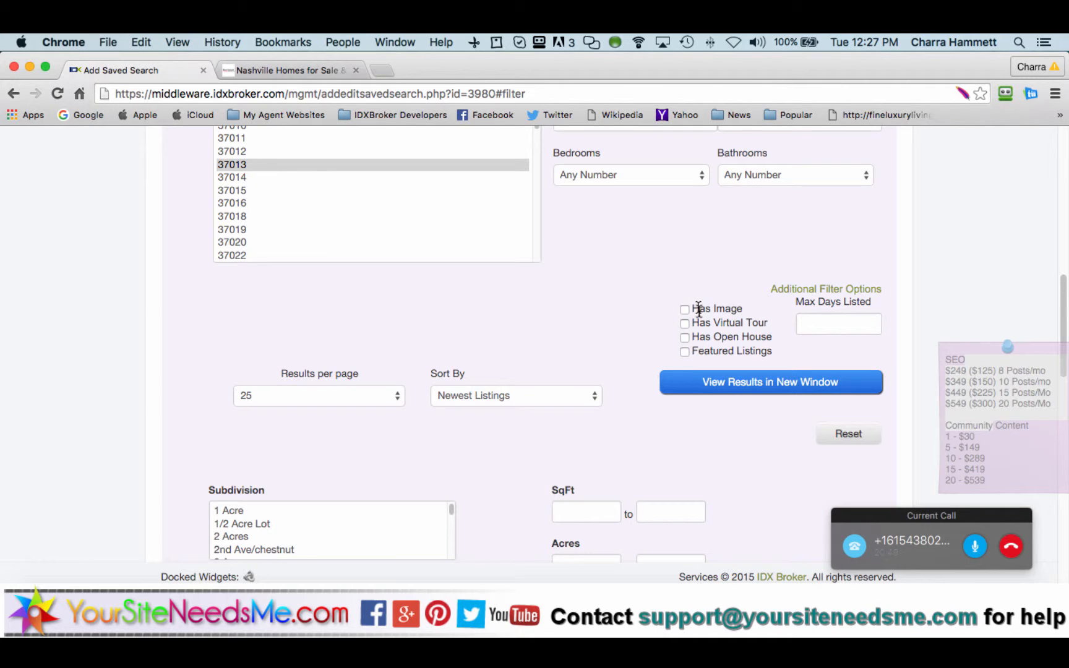
left_click(809, 323)
left_click(587, 307)
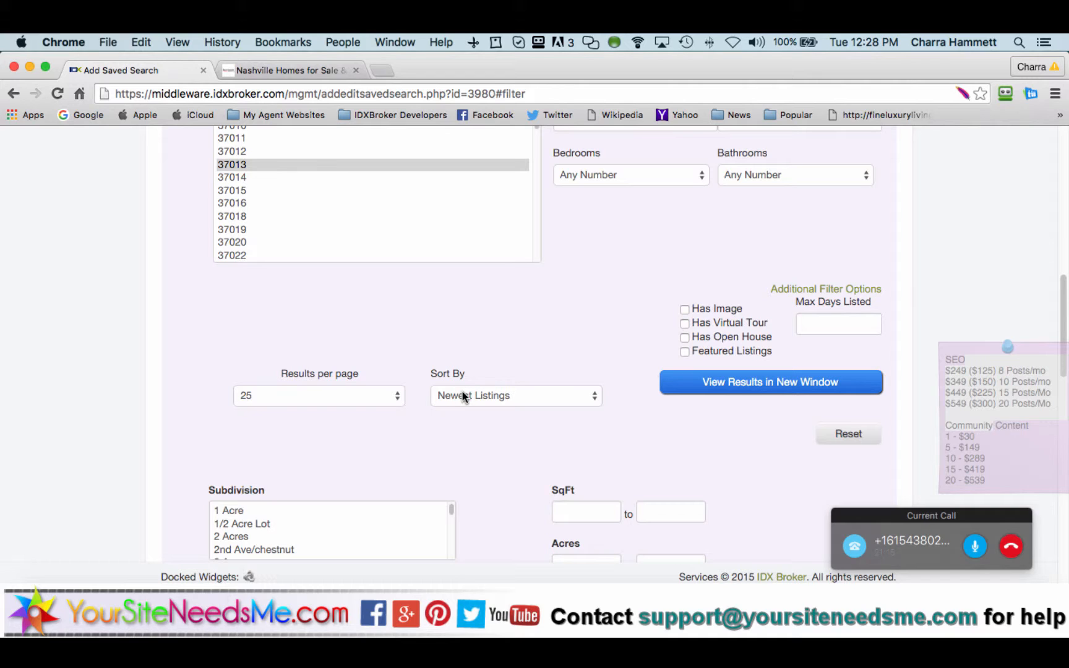
Step: Keep Results per page at 25 and review the extra filter criteria
left_click(393, 396)
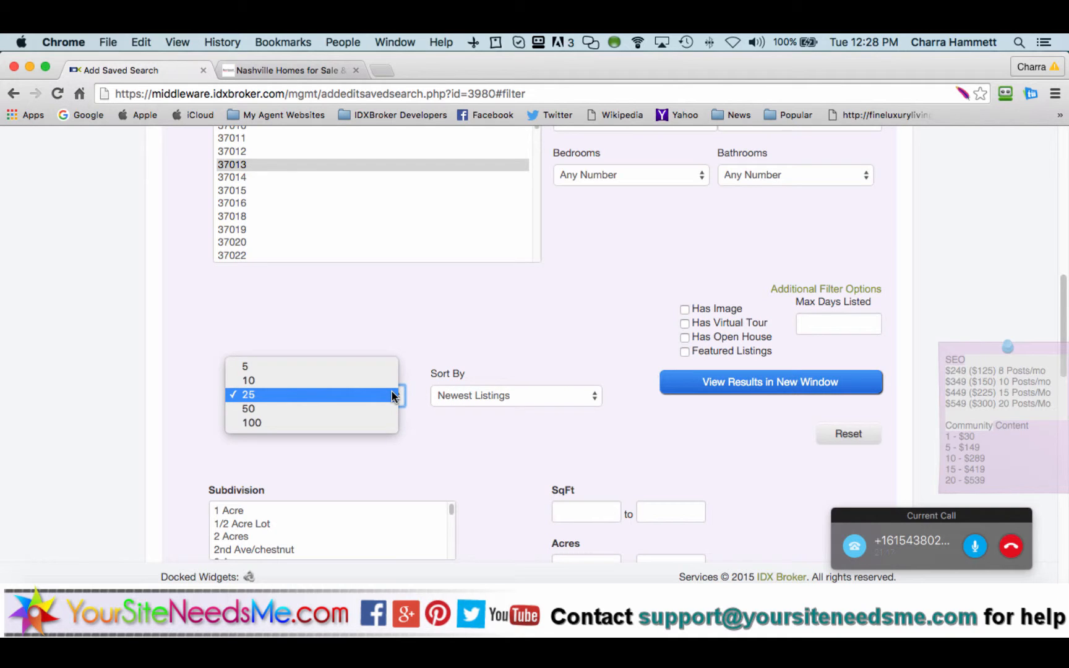
left_click(393, 396)
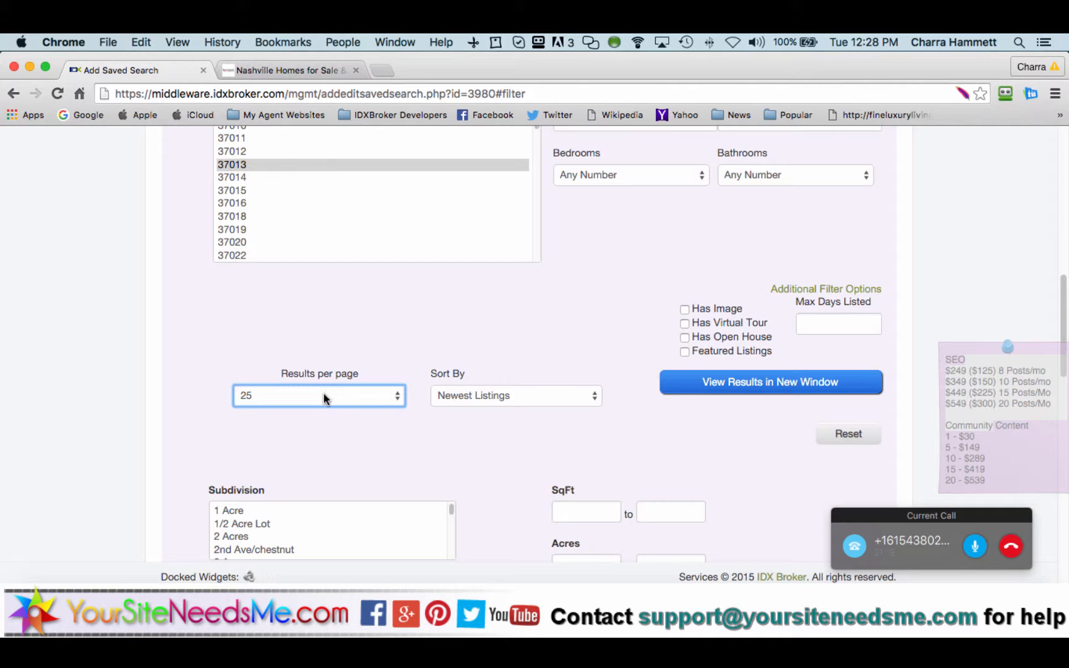
left_click(324, 394)
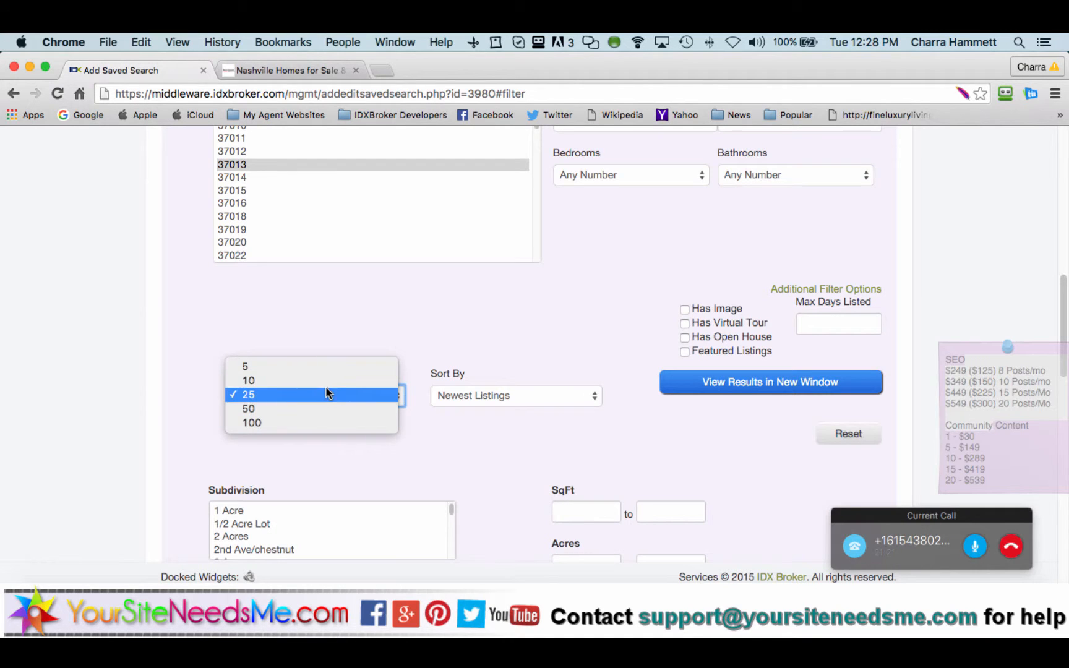
left_click(326, 392)
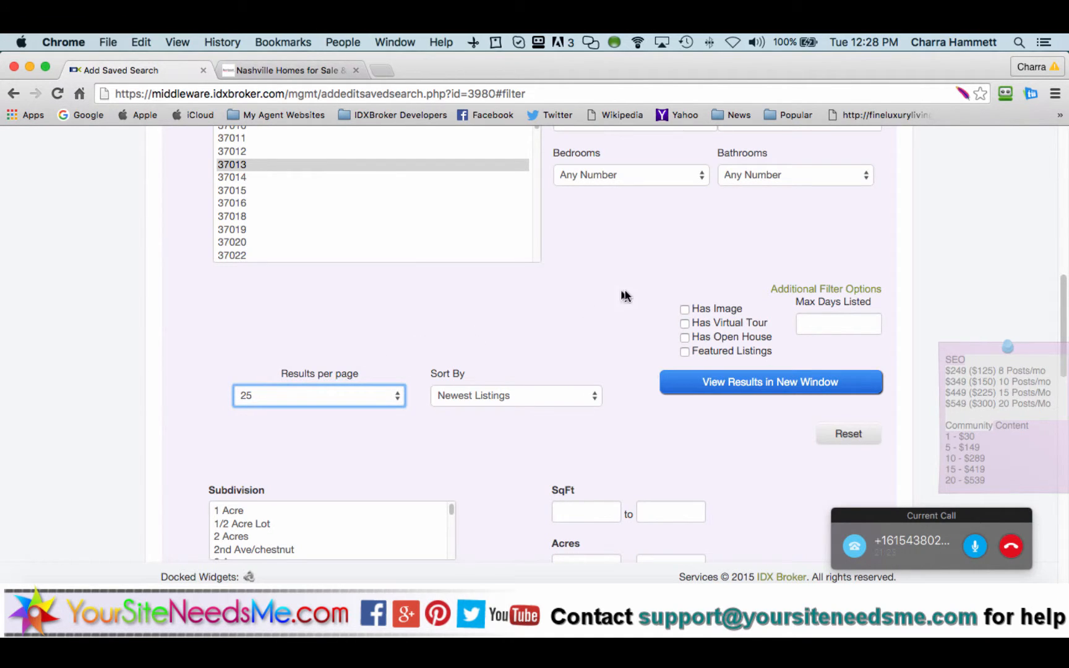
scroll(561, 291, "down", 5)
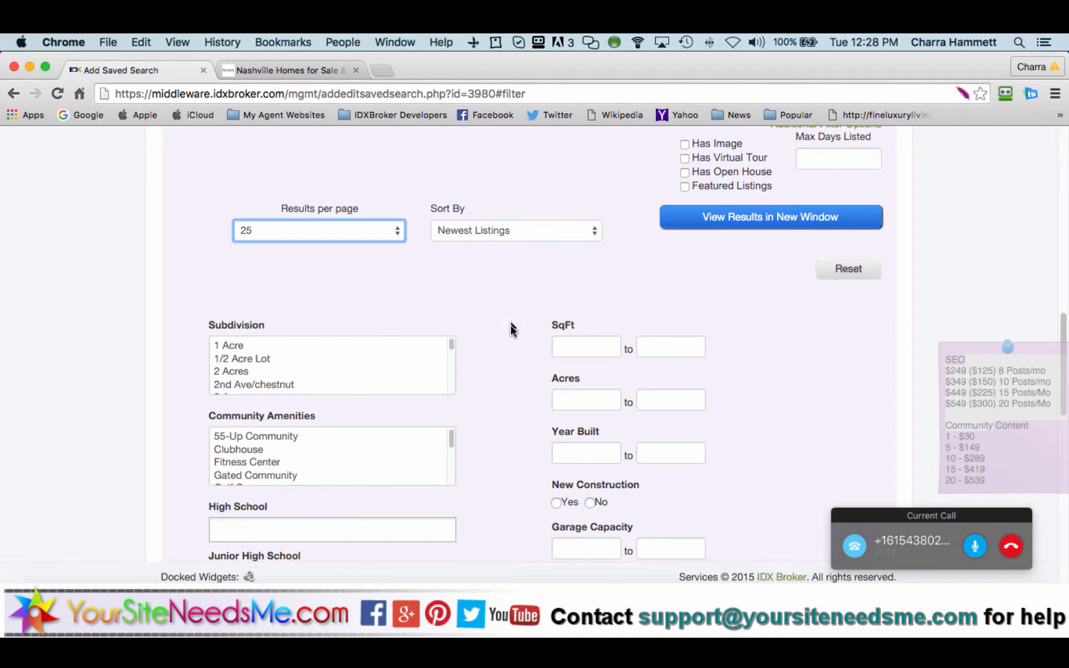
scroll(511, 337, "down", 4)
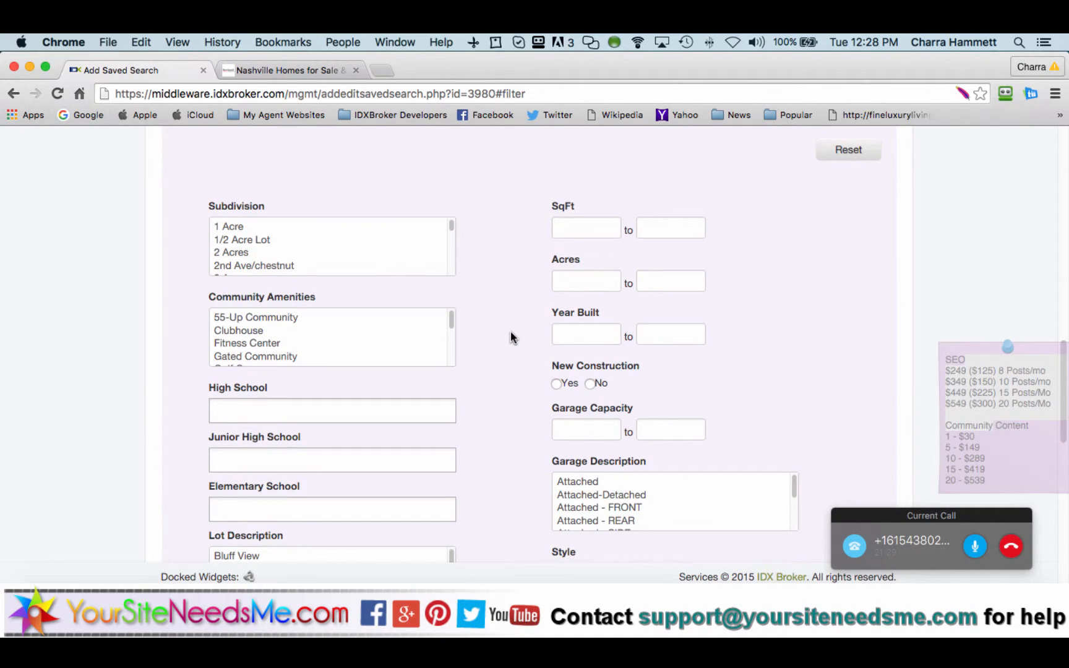
scroll(510, 338, "down", 2)
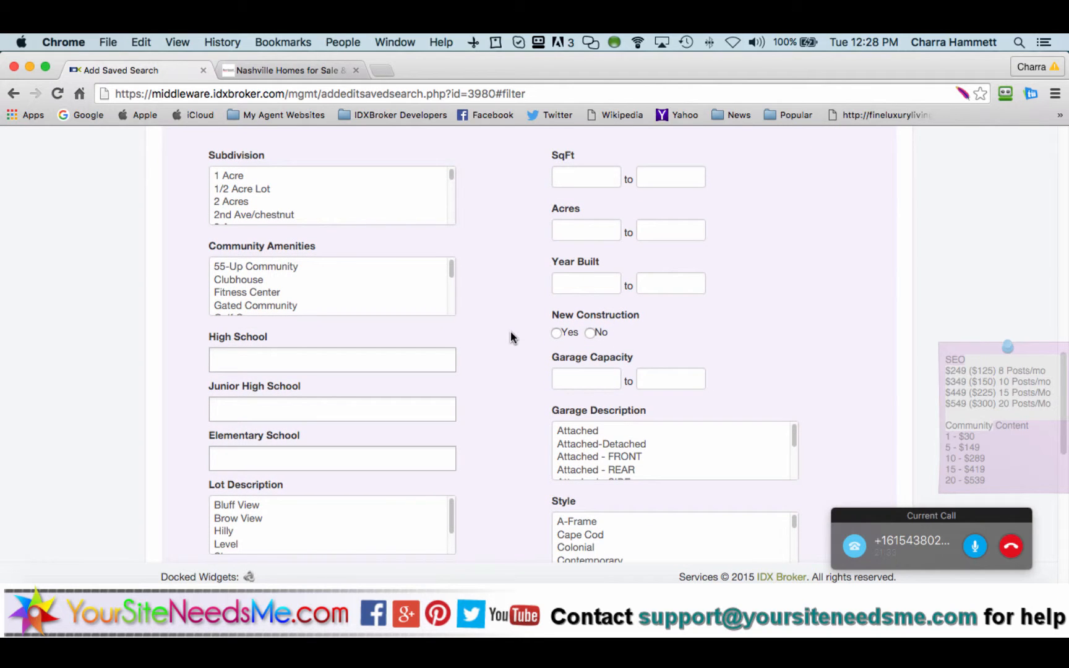
scroll(511, 331, "up", 12)
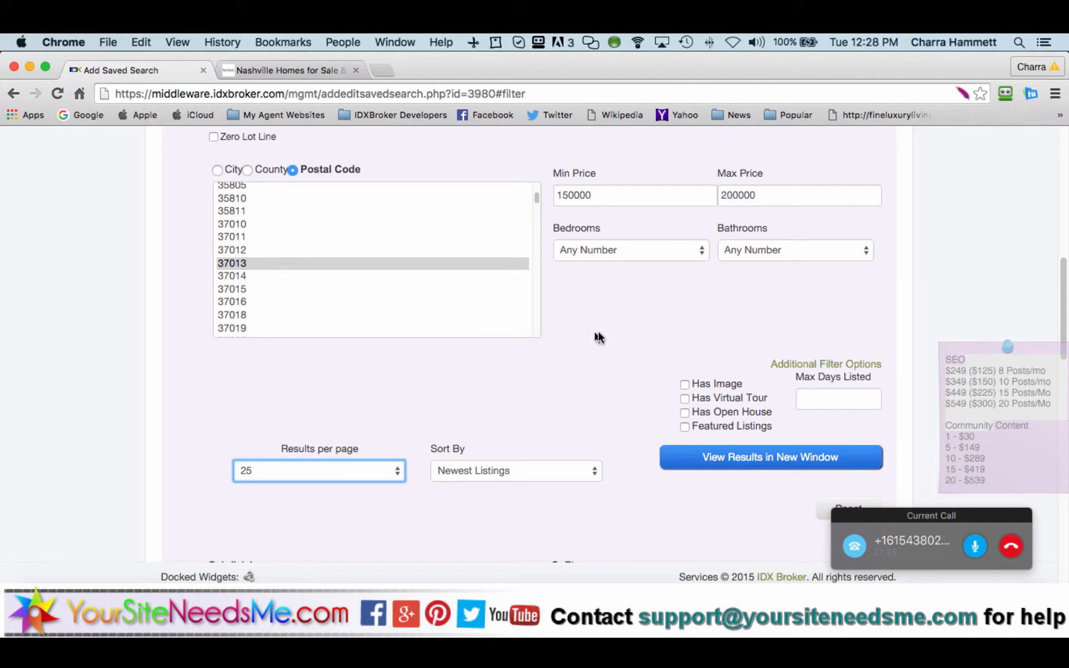
Step: Set the Bedrooms filter to 3+ and the Bathrooms filter to 2+
left_click(613, 252)
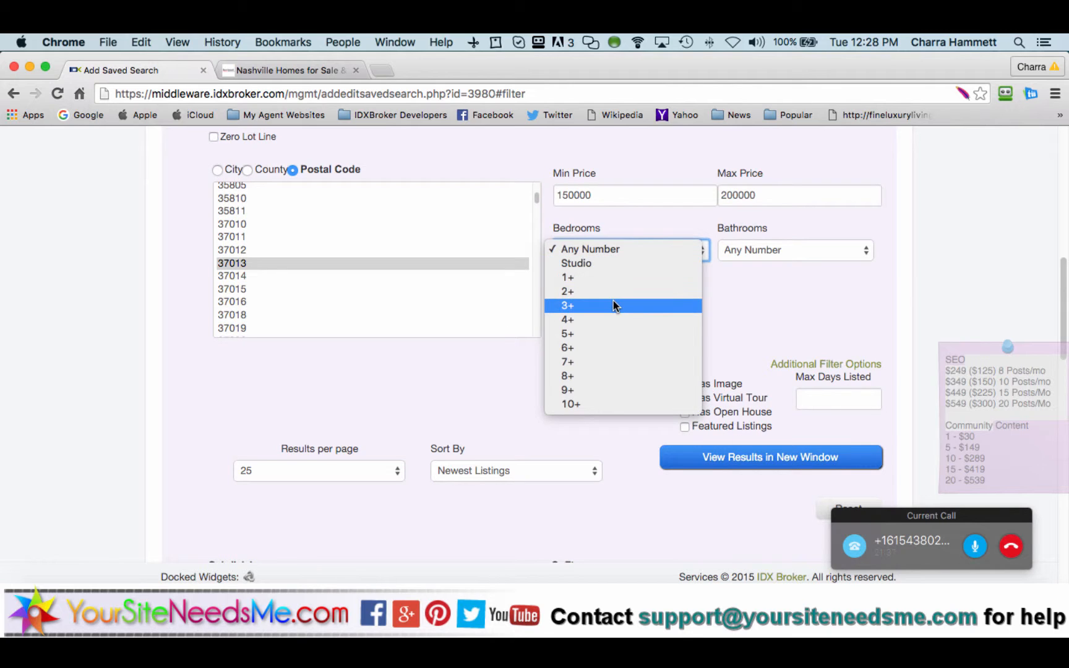
left_click(613, 302)
left_click(741, 251)
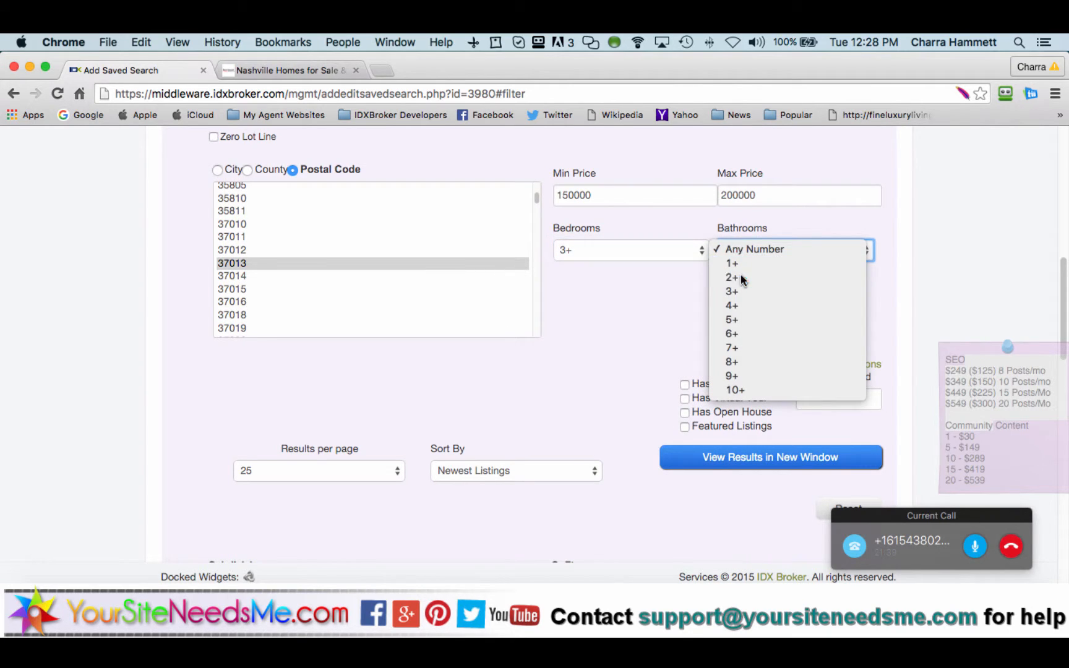
left_click(742, 279)
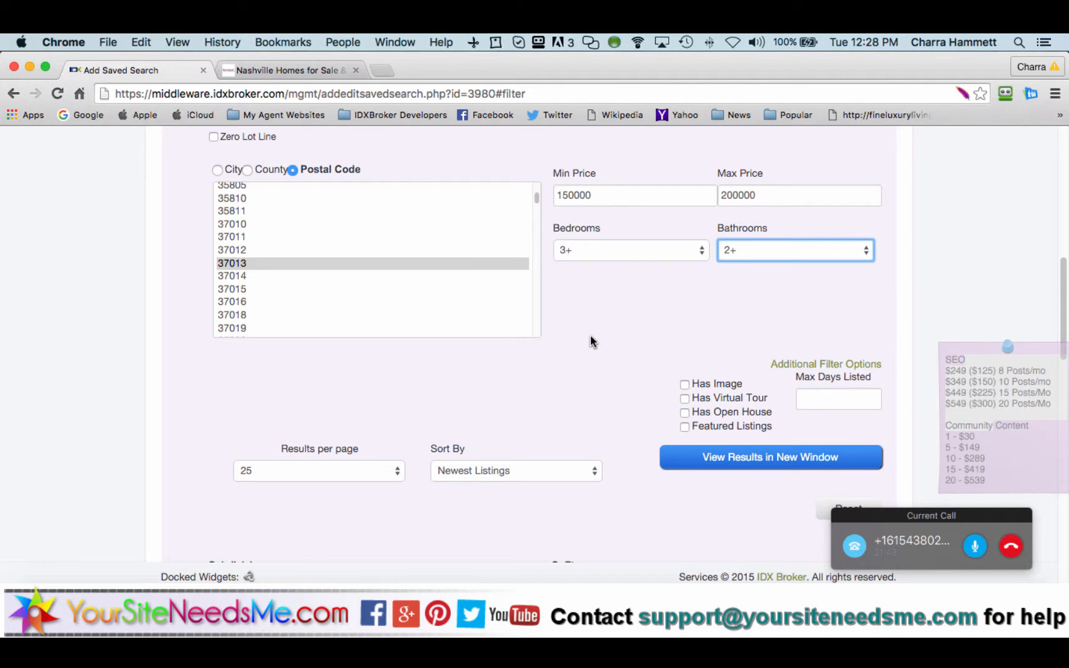
scroll(591, 340, "down", 6)
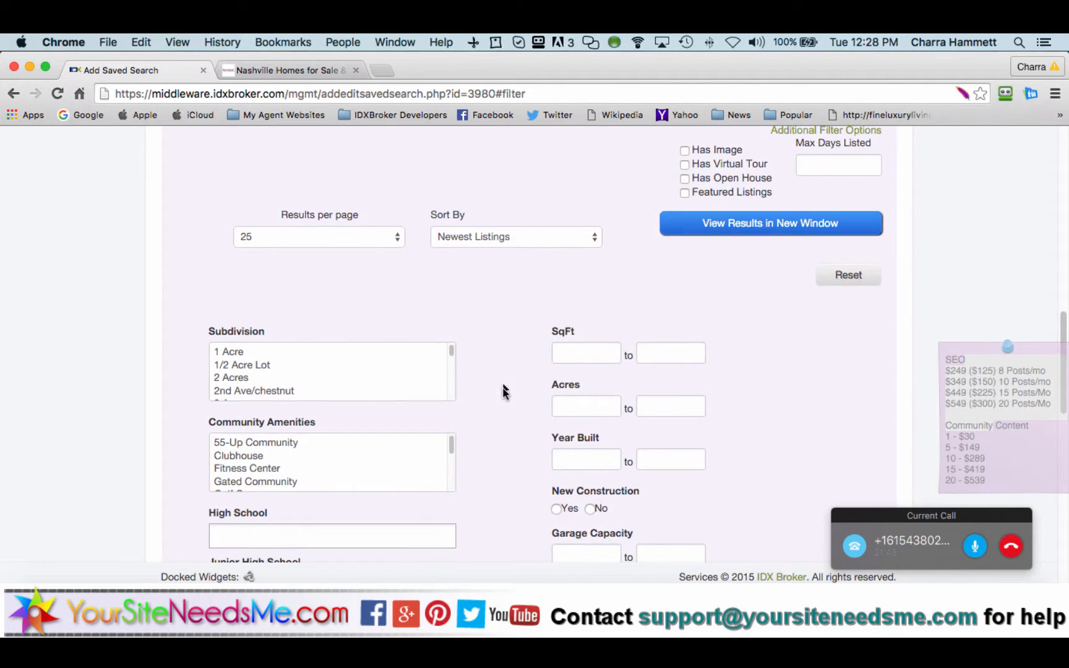
Step: Move past the optional filters and continue to step 3 to name the saved search
scroll(502, 389, "down", 4)
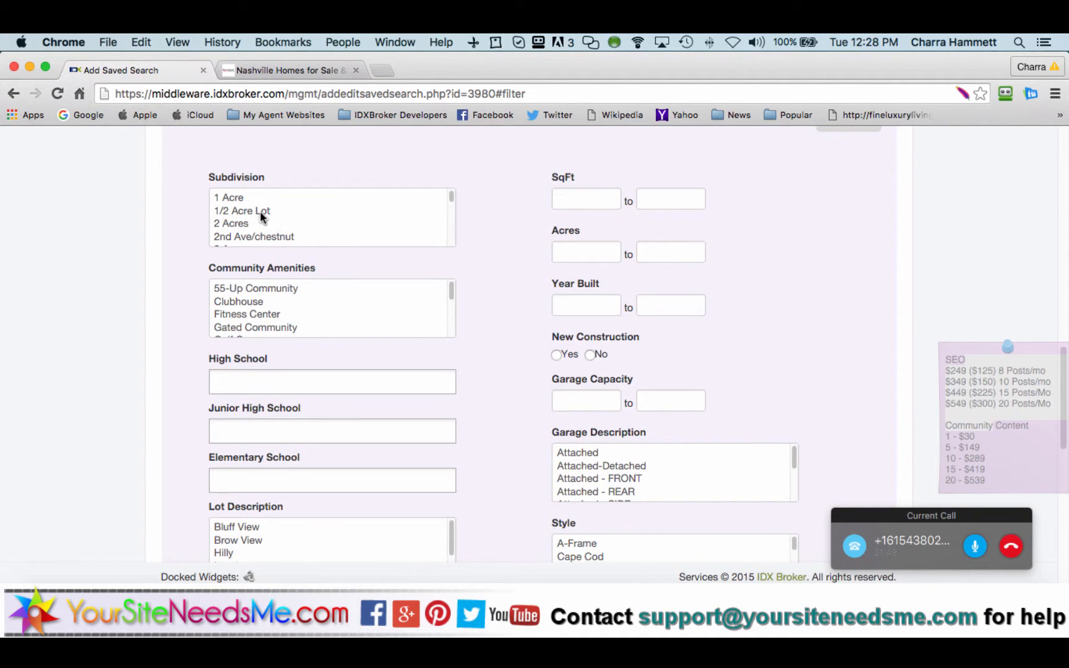
scroll(249, 220, "down", 10)
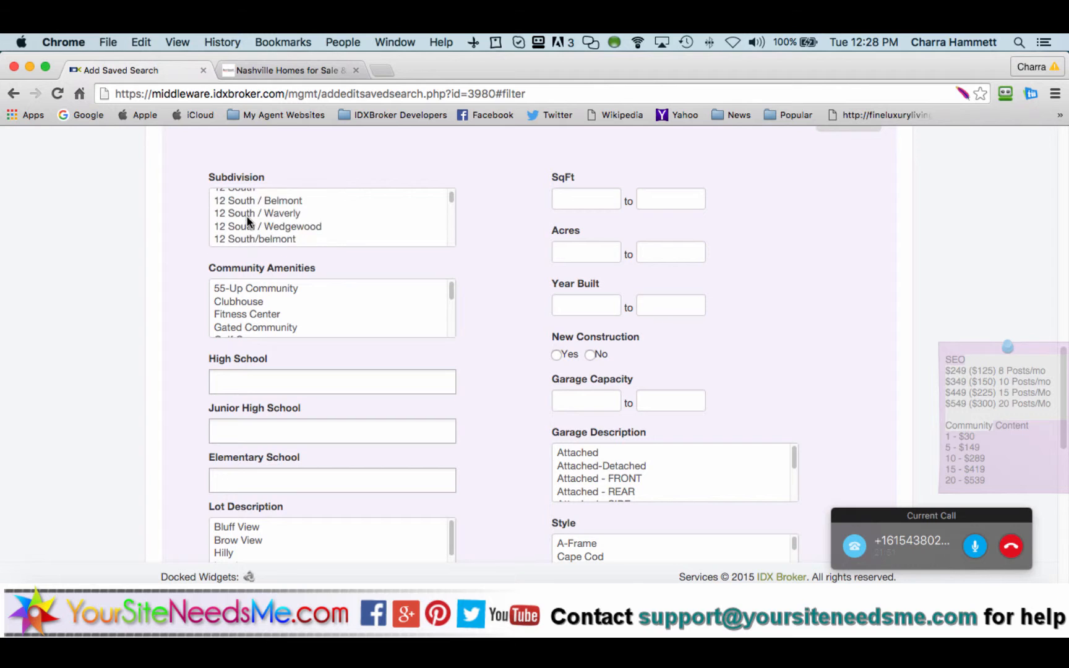
scroll(506, 335, "down", 3)
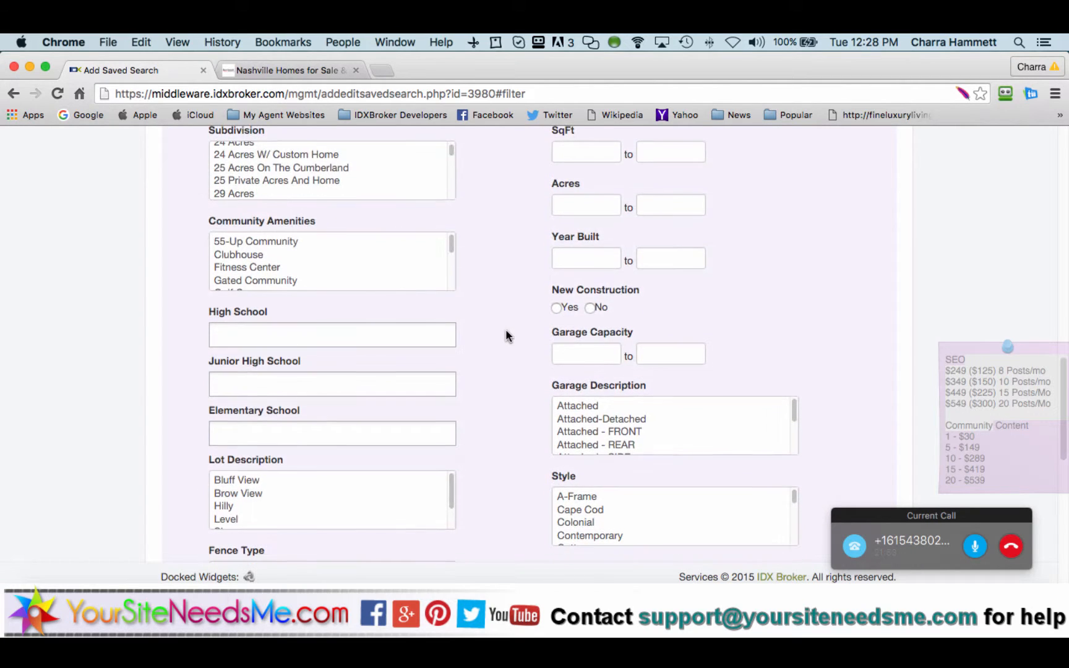
scroll(315, 262, "down", 2)
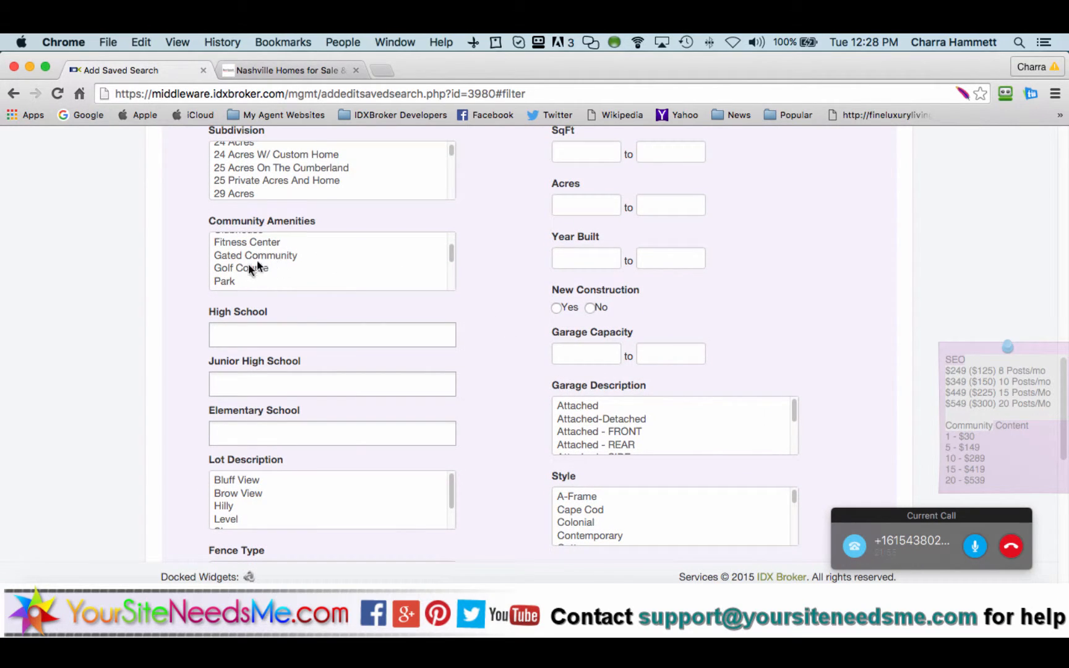
scroll(509, 335, "down", 5)
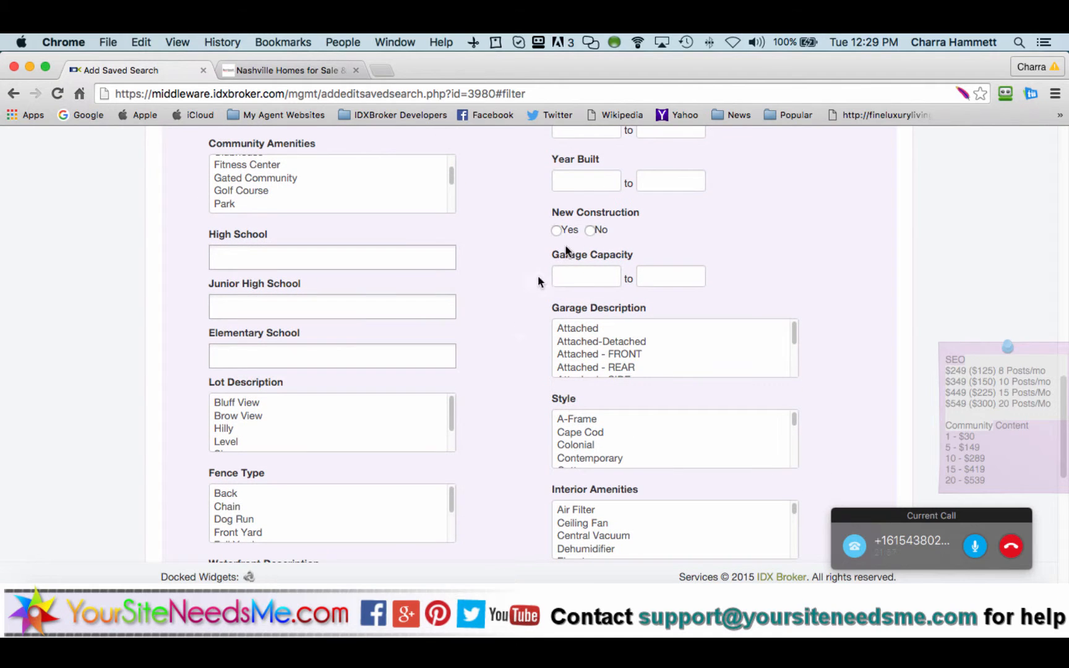
scroll(499, 353, "down", 8)
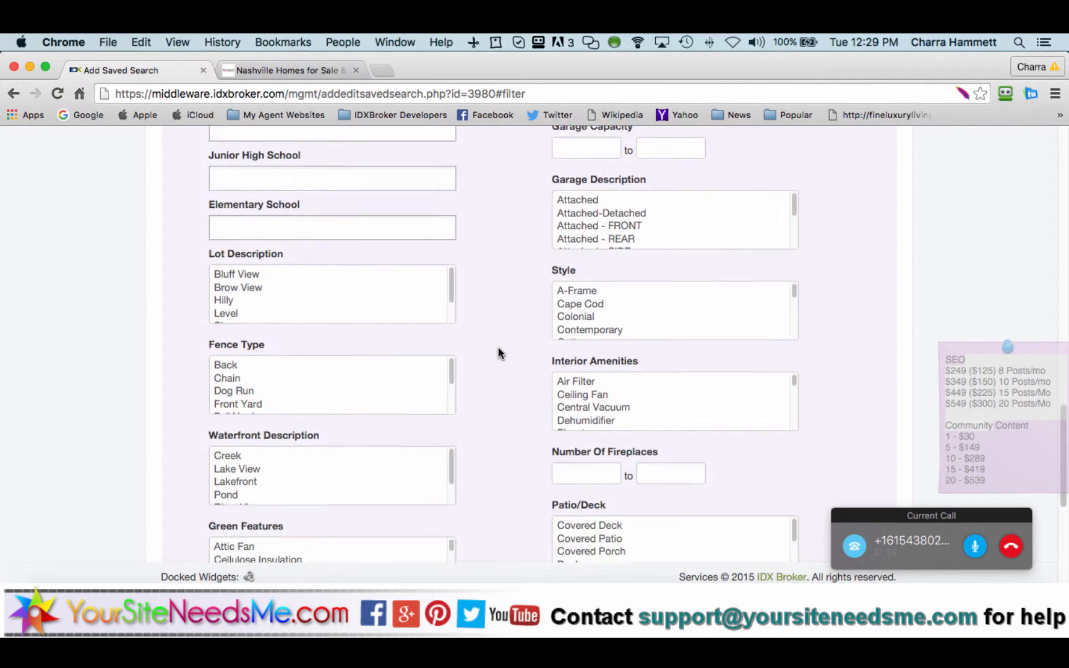
scroll(499, 354, "down", 12)
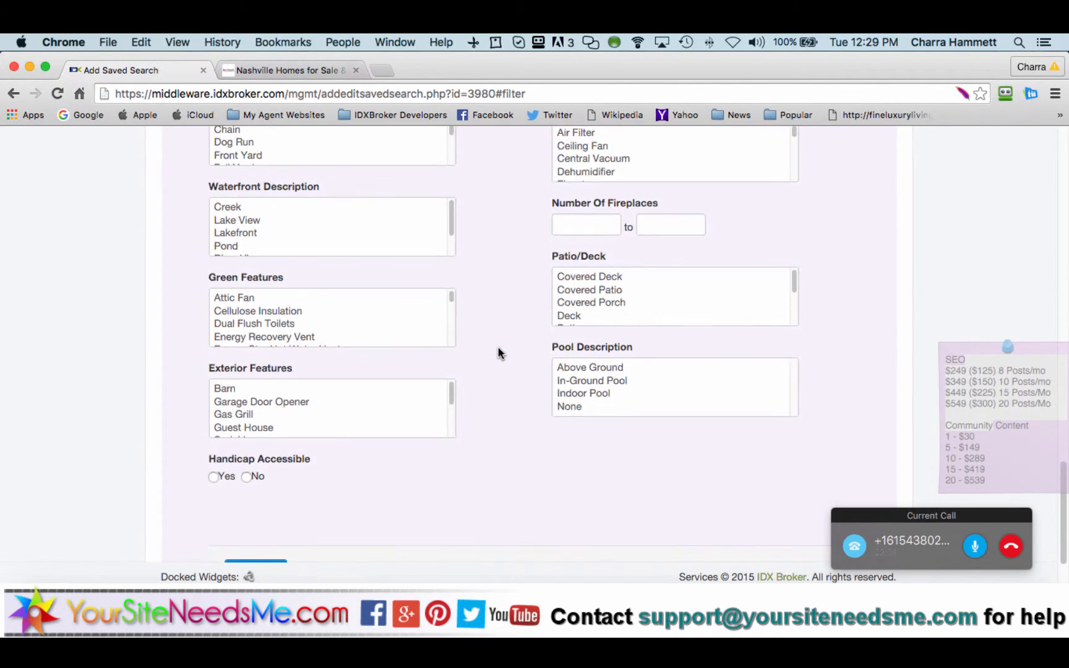
scroll(524, 286, "down", 6)
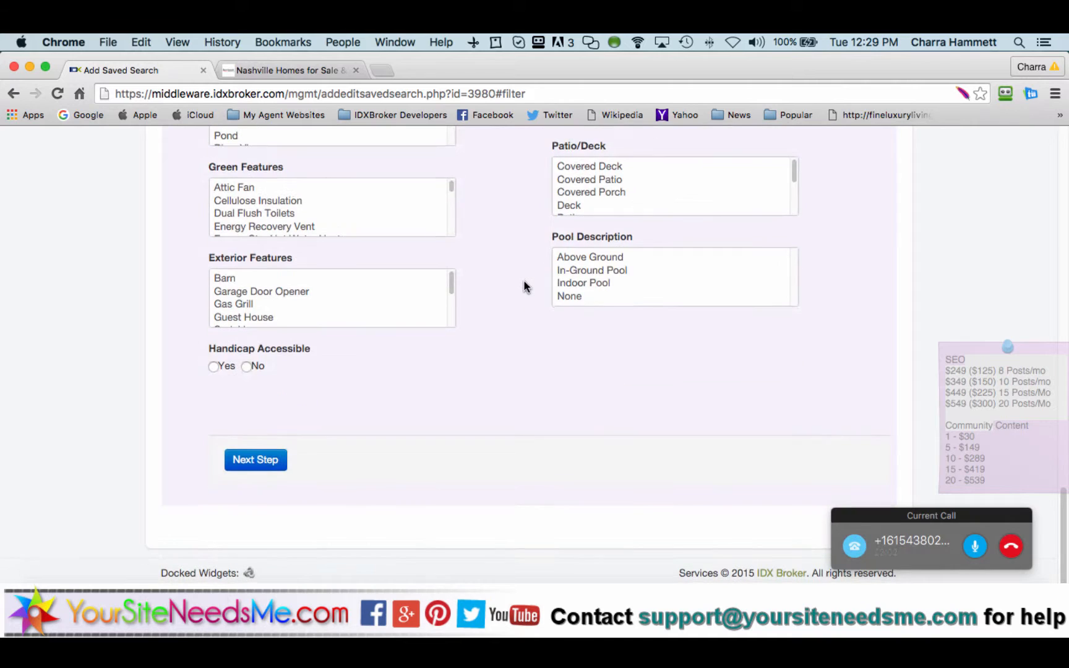
left_click(252, 469)
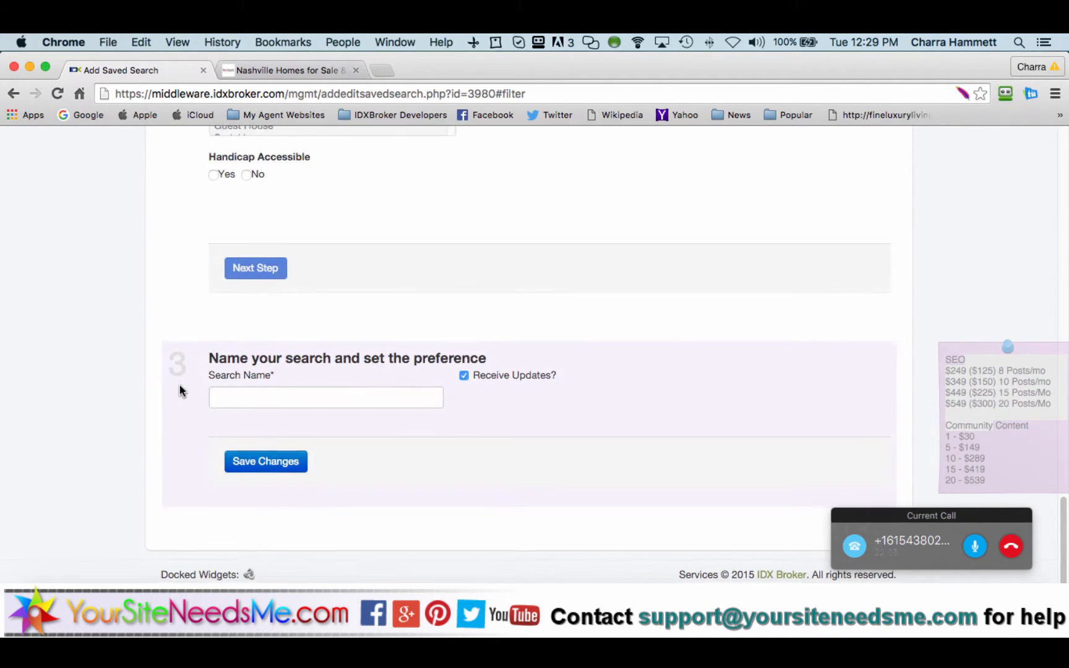
Step: Name the search 'Antioch Hot Property Alerts' and save it
left_click(295, 404)
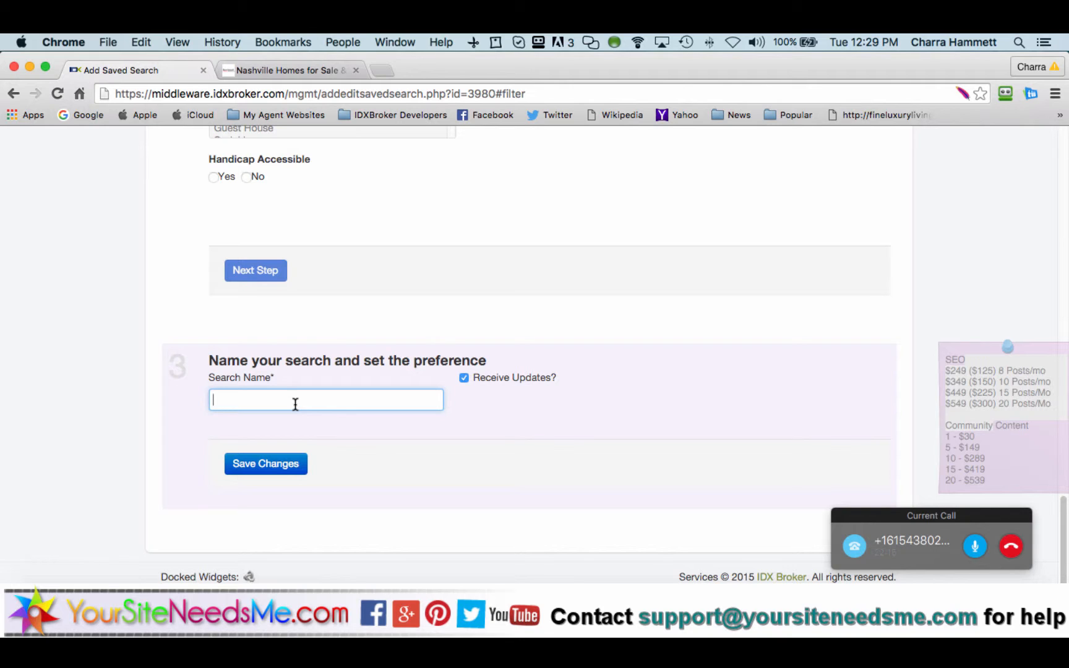
type("Antioch Property Alerts")
left_click(251, 400)
type("Hot")
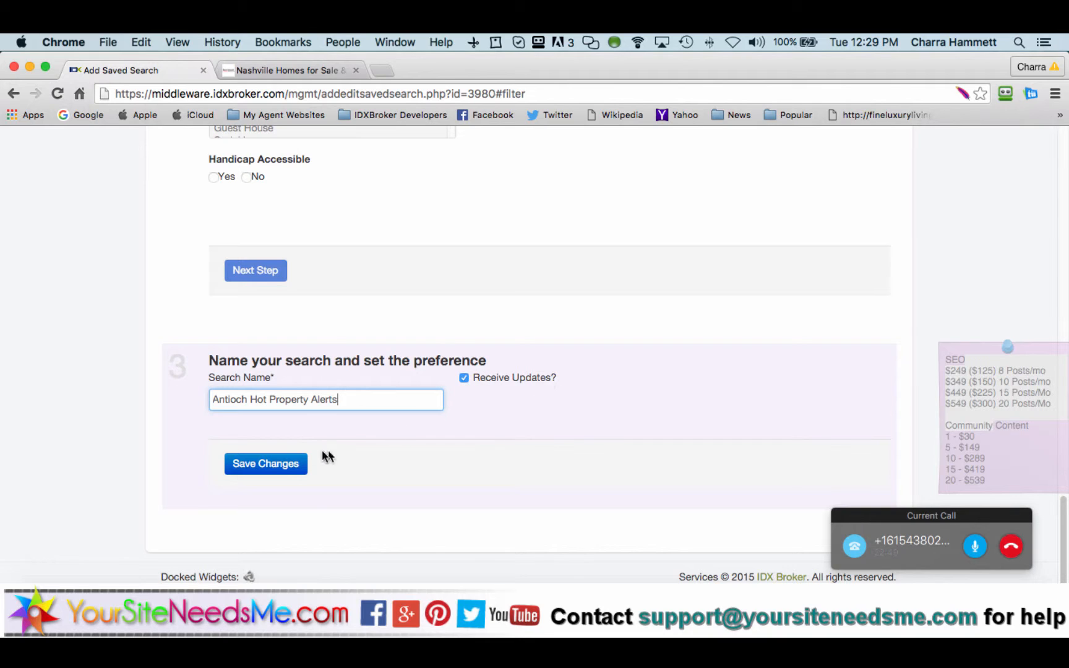
left_click(258, 463)
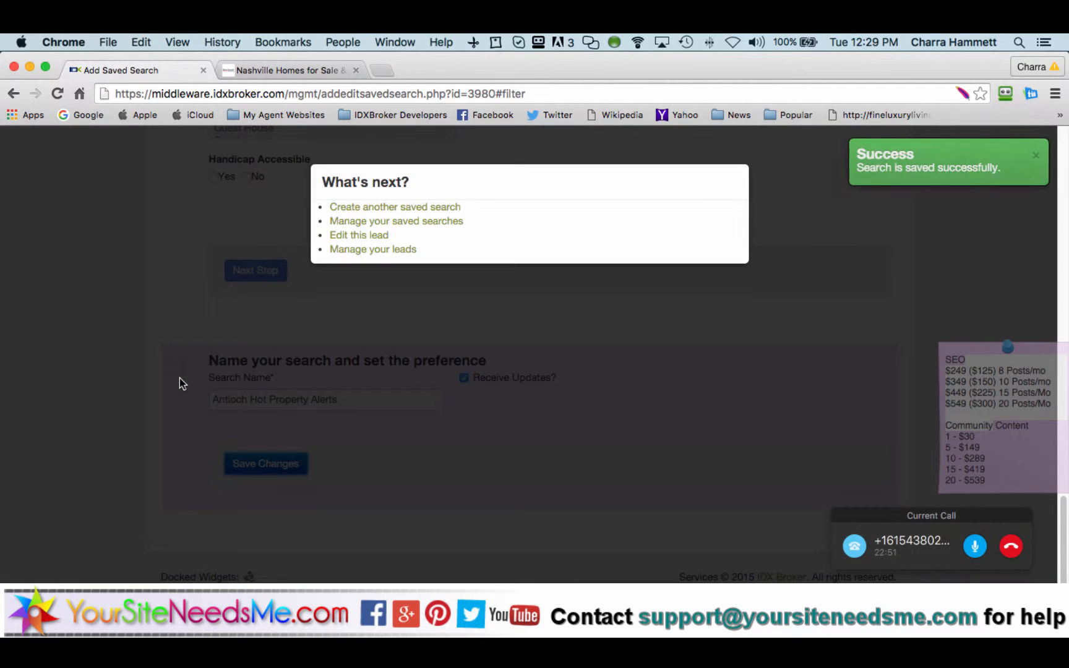
Step: Open the lead's saved searches and keep Receive Updates at Yes for Antioch Hot Property Alerts
left_click(410, 223)
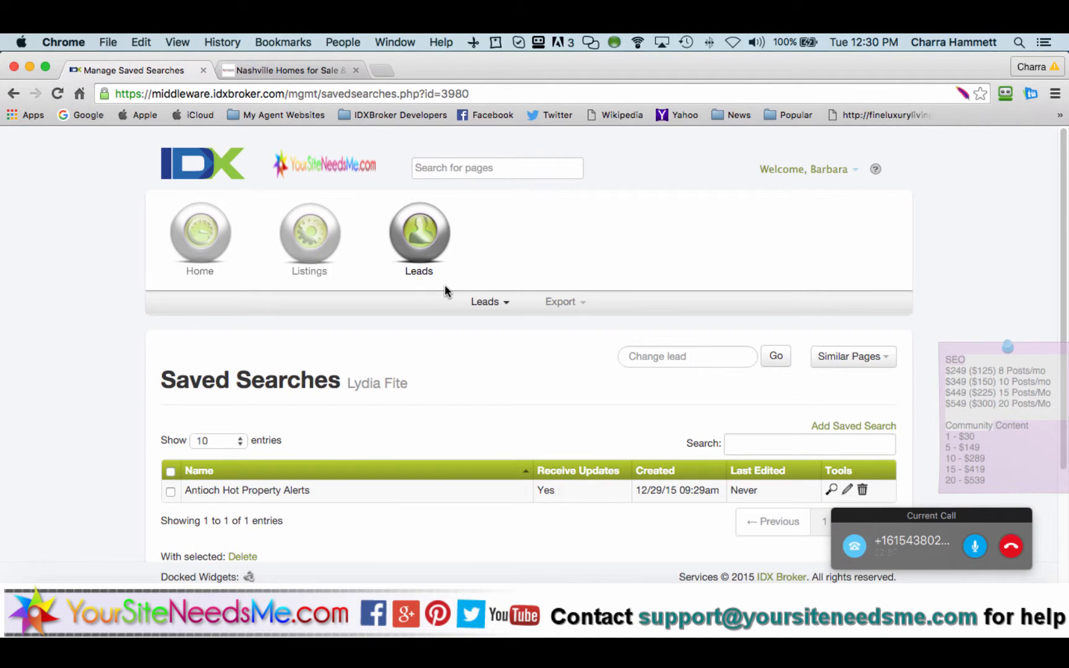
scroll(445, 291, "down", 3)
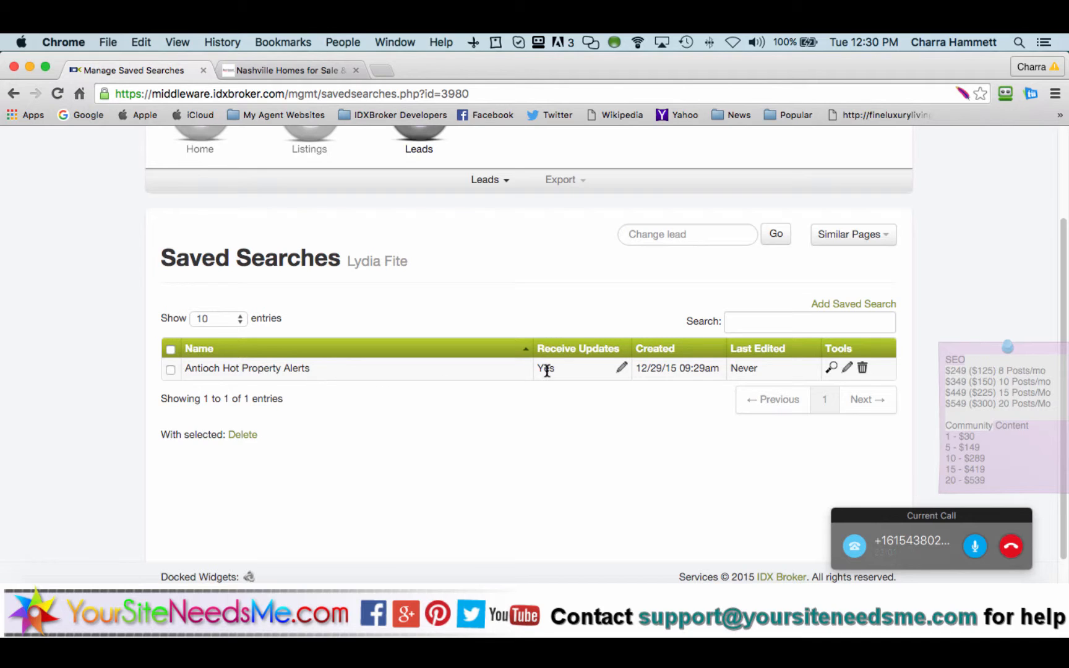
left_click(624, 369)
left_click(632, 390)
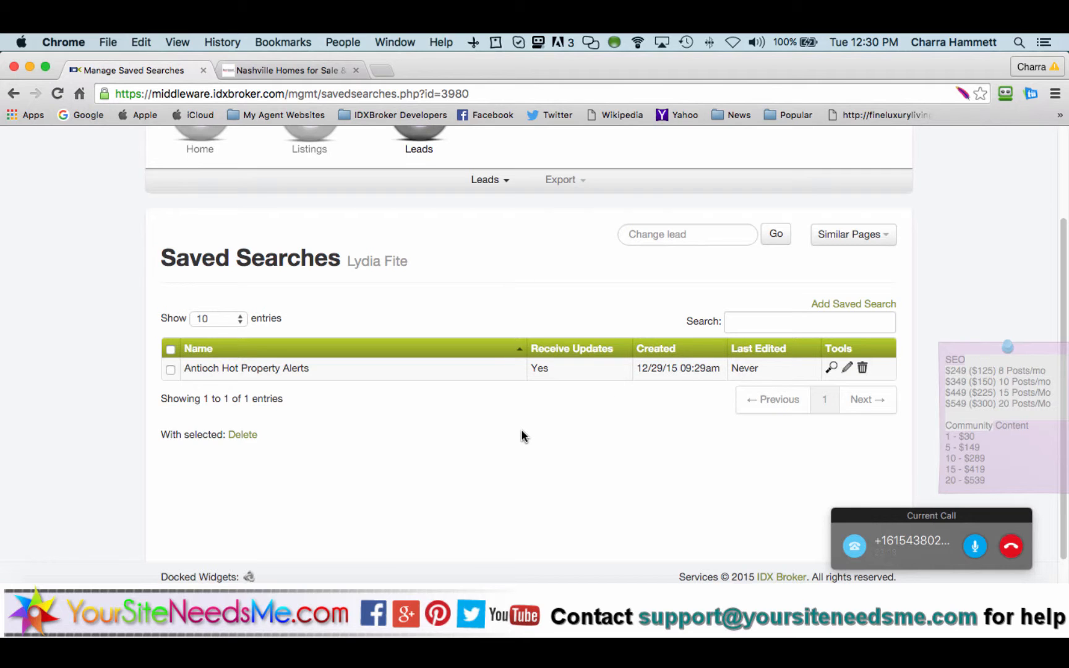
scroll(521, 436, "up", 1)
scroll(521, 436, "down", 2)
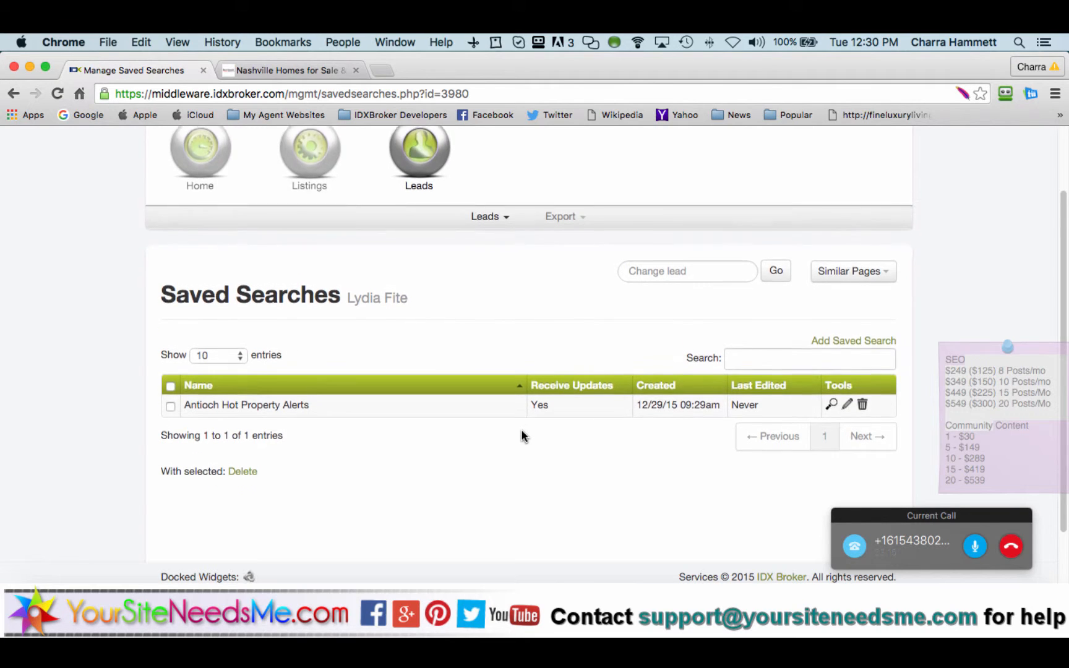
scroll(522, 436, "up", 1)
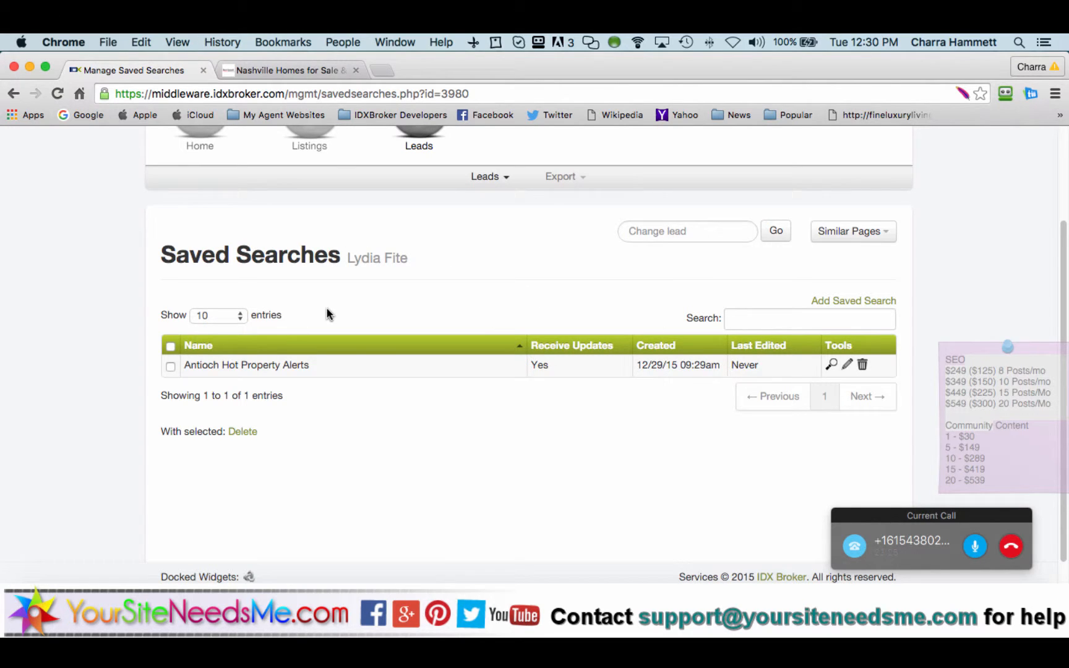
Step: Open the lead's record, confirm no saved properties, then view today's Antioch search results
left_click(832, 238)
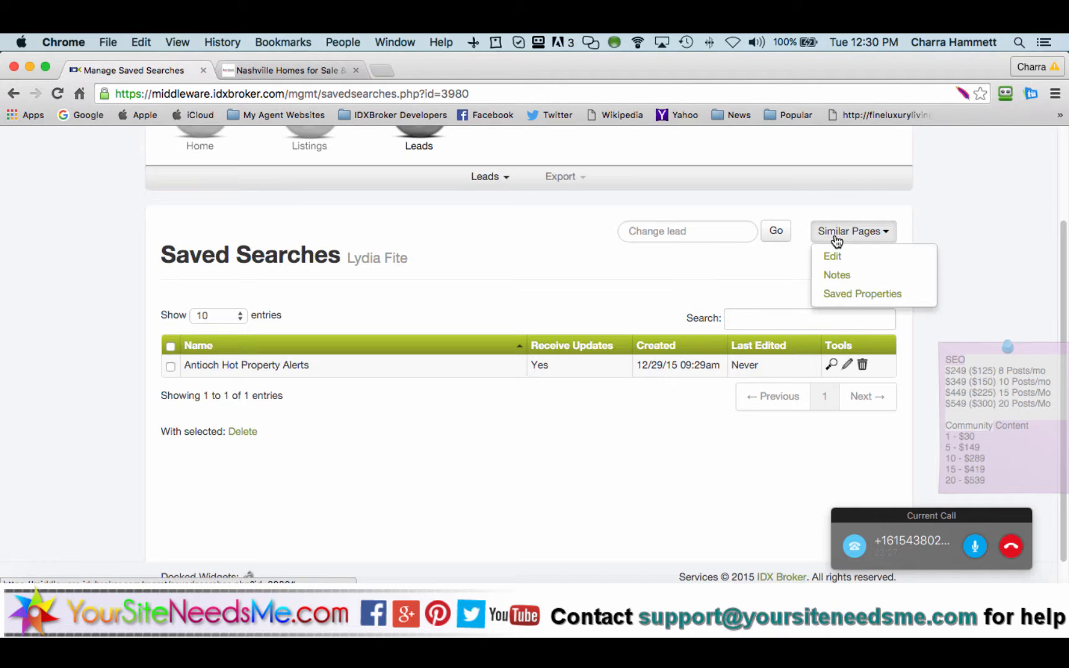
left_click(833, 255)
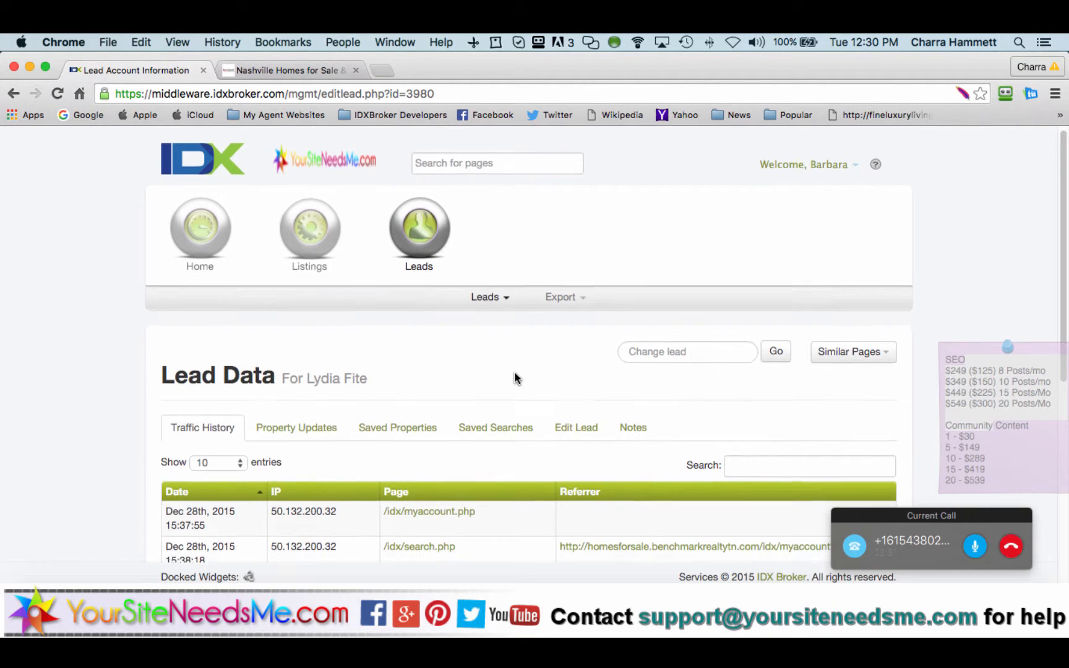
scroll(517, 376, "down", 3)
left_click(412, 337)
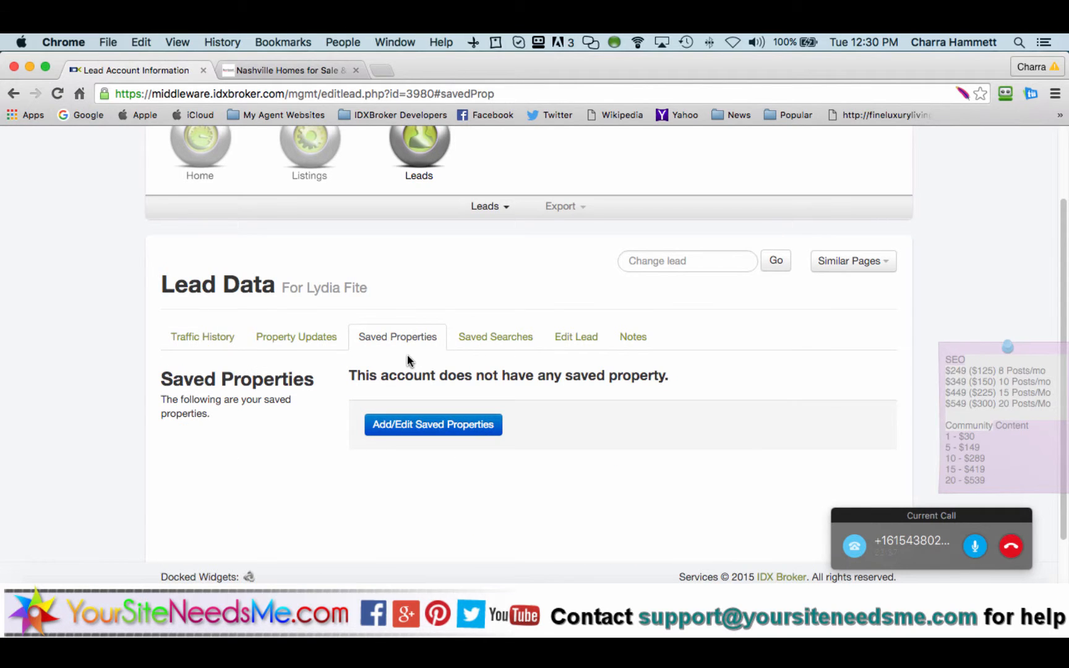
left_click(489, 350)
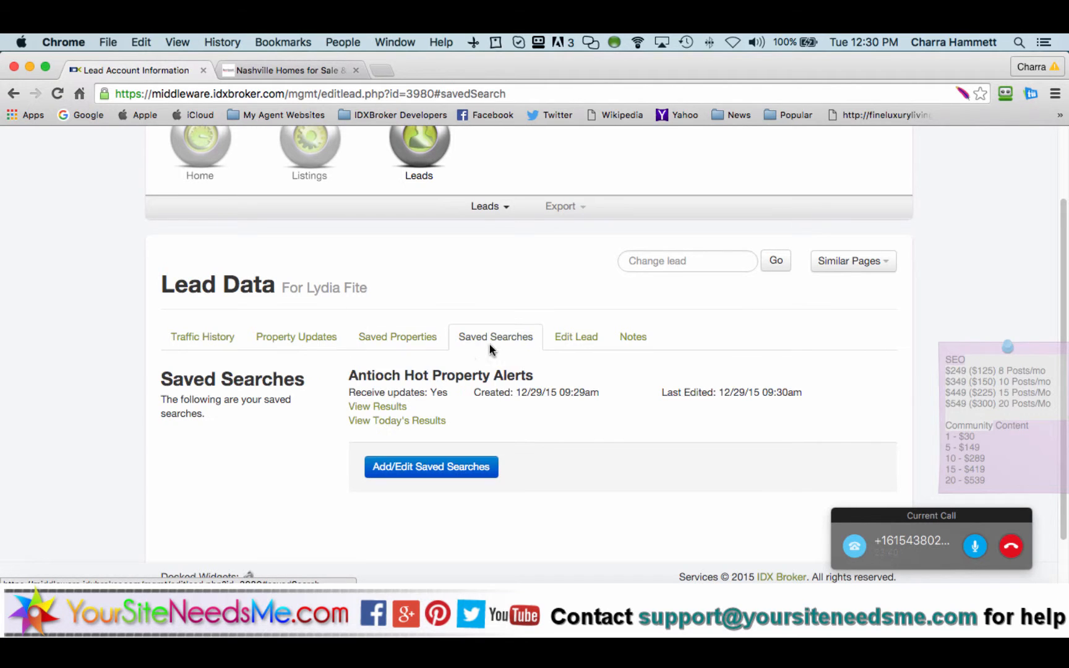
left_click(415, 421)
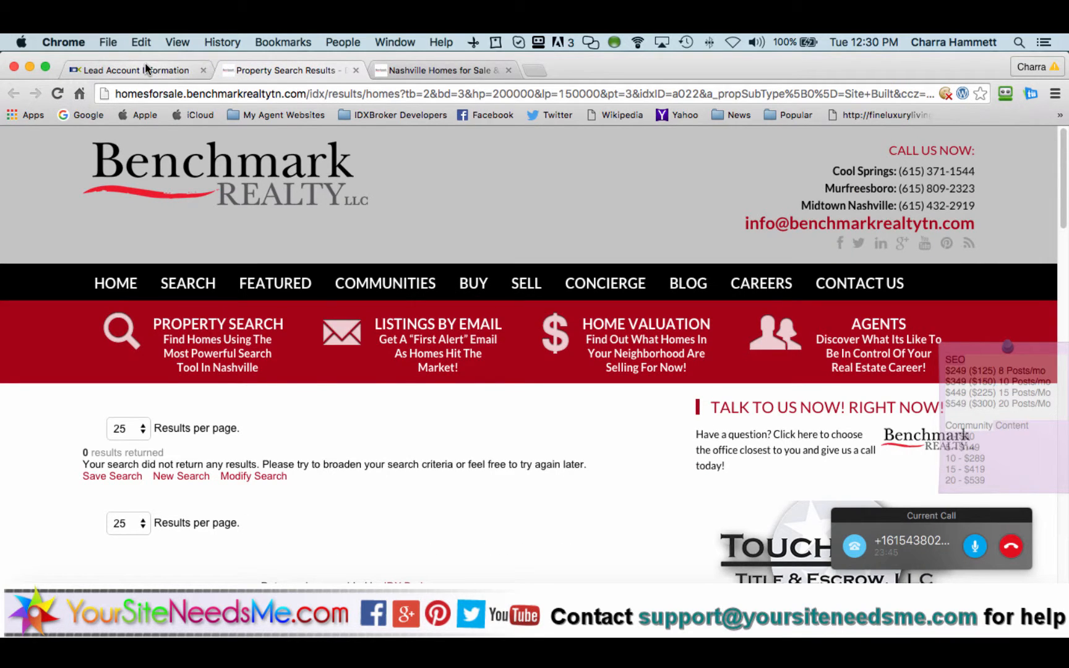
Step: Check the Antioch search results page showing 0 listings, then return to the lead record
left_click(184, 70)
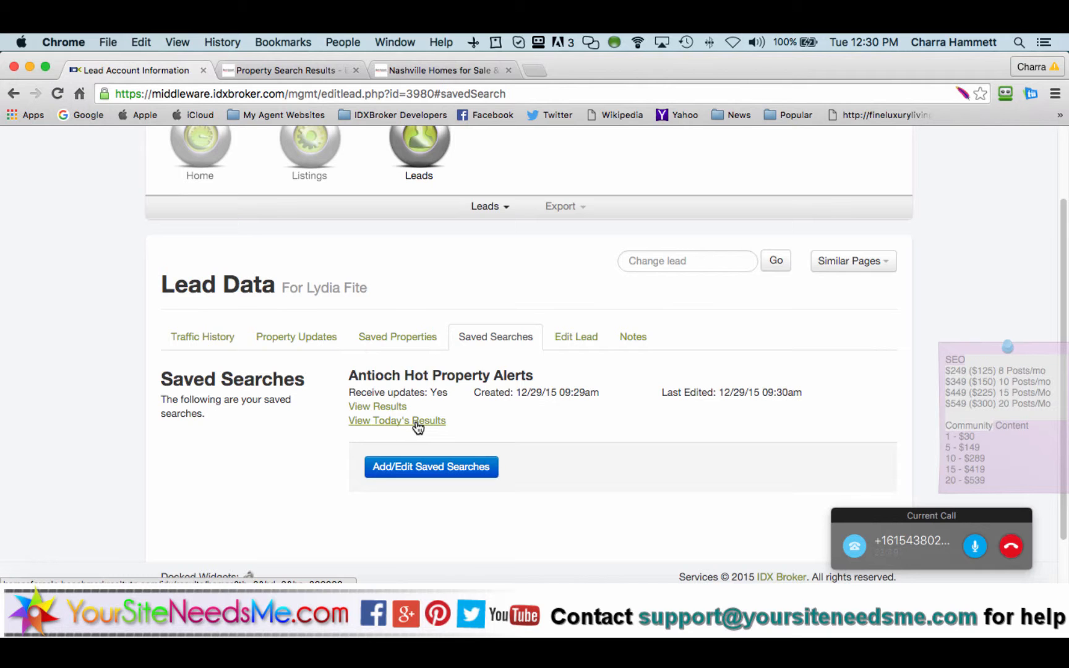
left_click(301, 69)
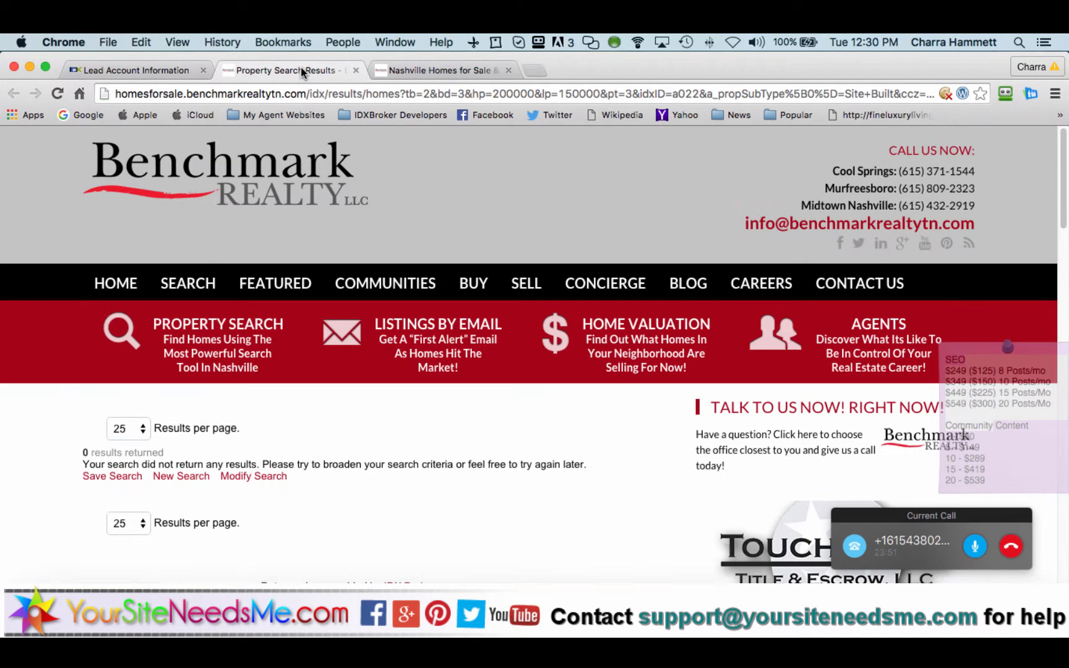
scroll(596, 447, "down", 5)
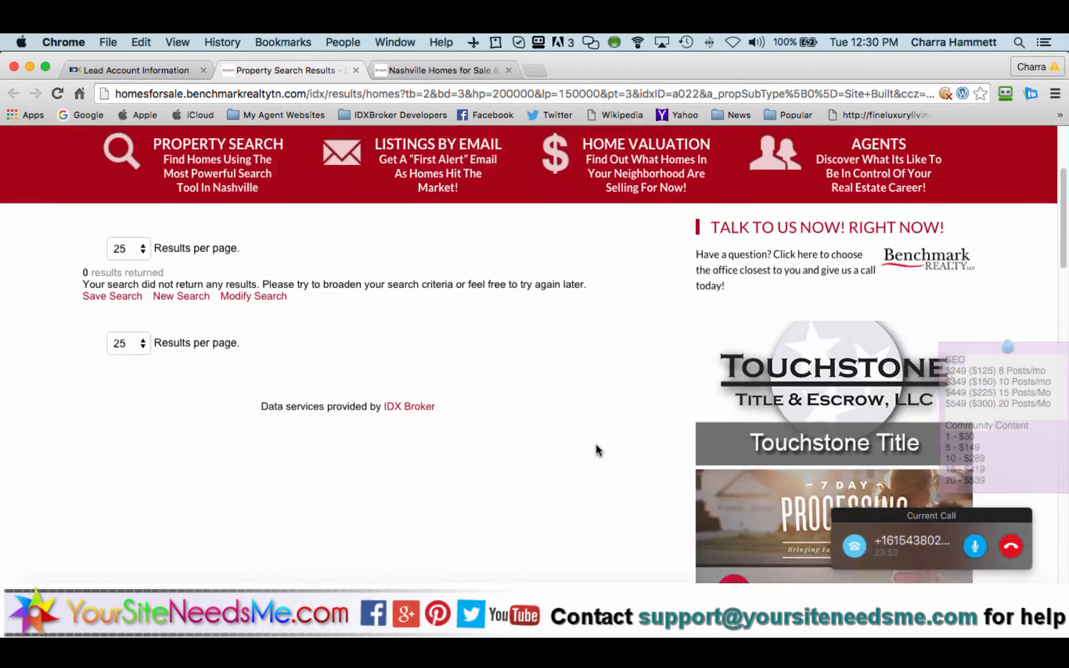
scroll(596, 450, "up", 4)
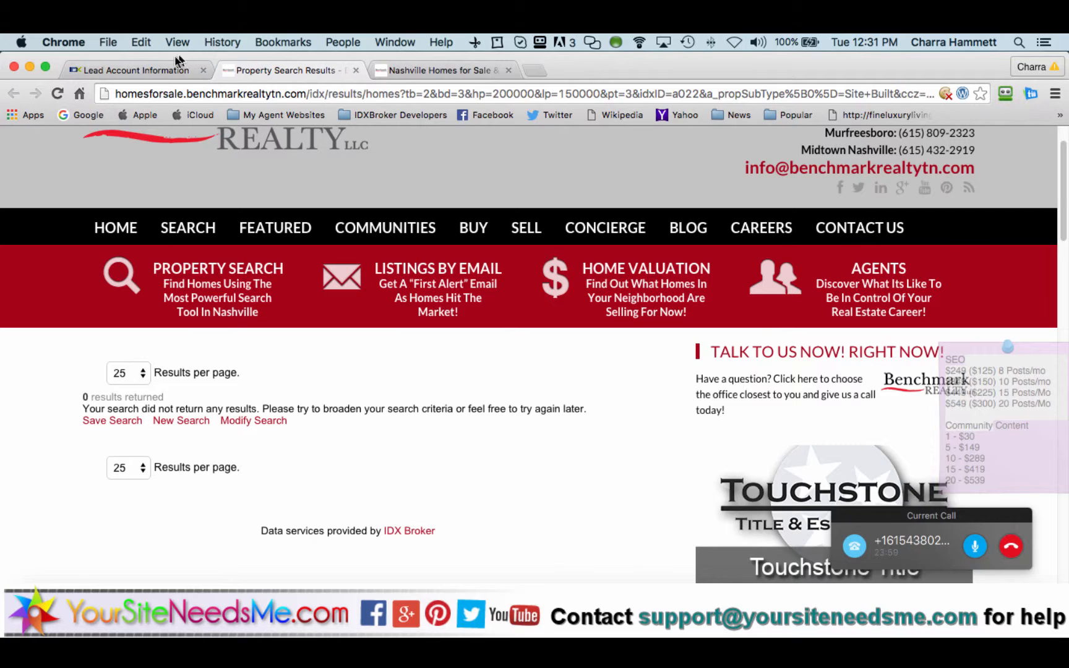
left_click(161, 71)
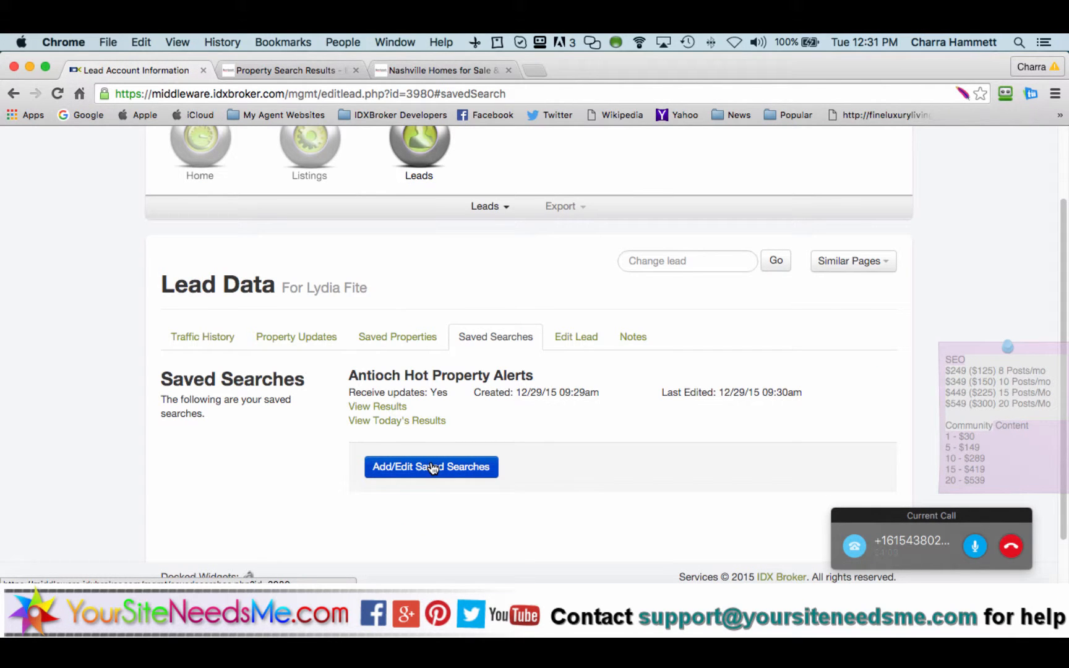
Step: Edit the Antioch Hot Property Alerts search with postal code 37013 selected, then open a new browser tab
left_click(432, 469)
scroll(463, 374, "down", 4)
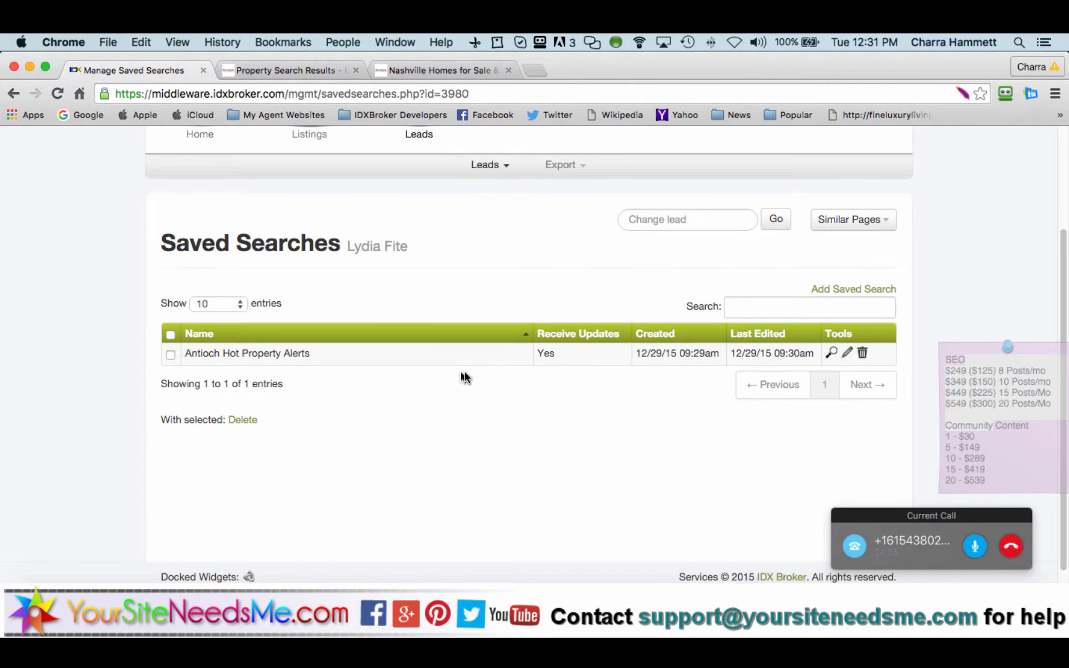
left_click(848, 354)
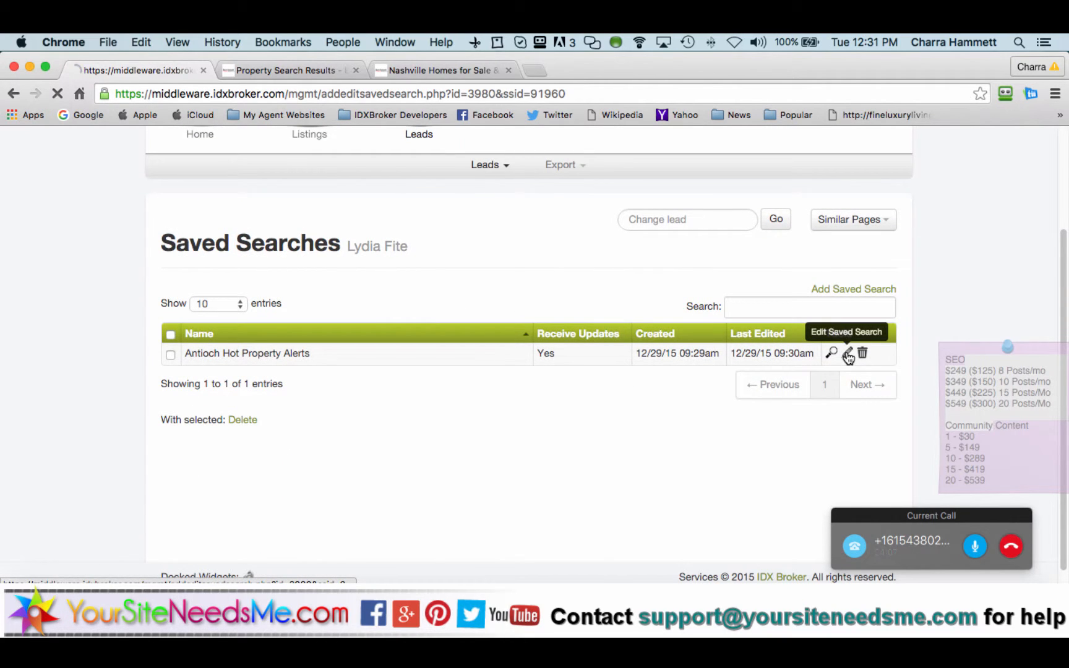
scroll(239, 421, "down", 3)
scroll(239, 421, "down", 5)
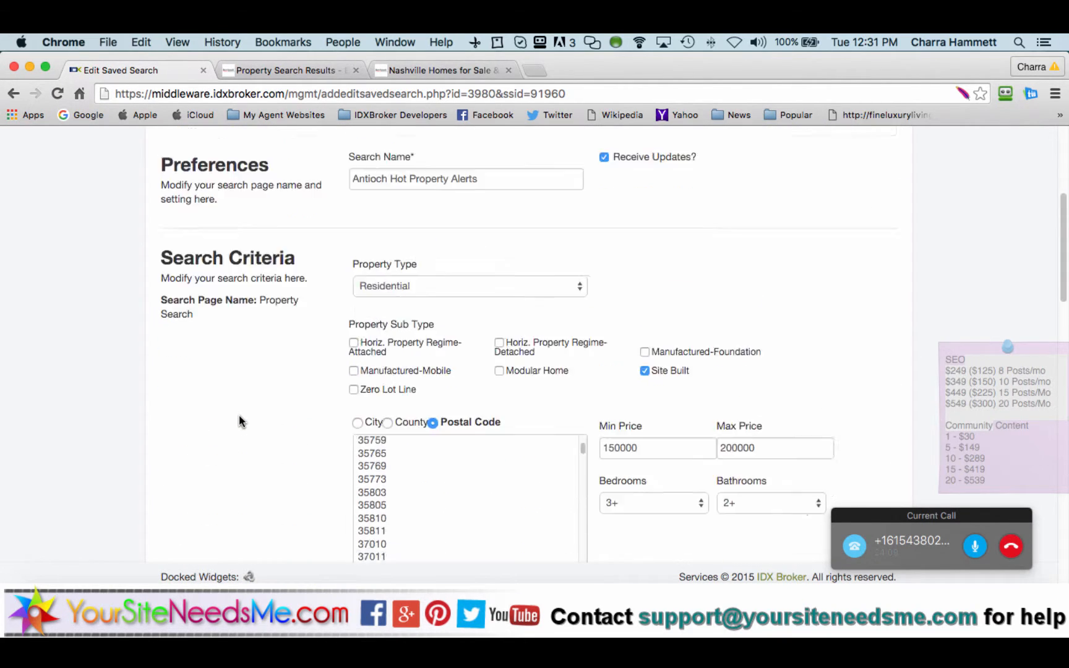
scroll(412, 458, "down", 2)
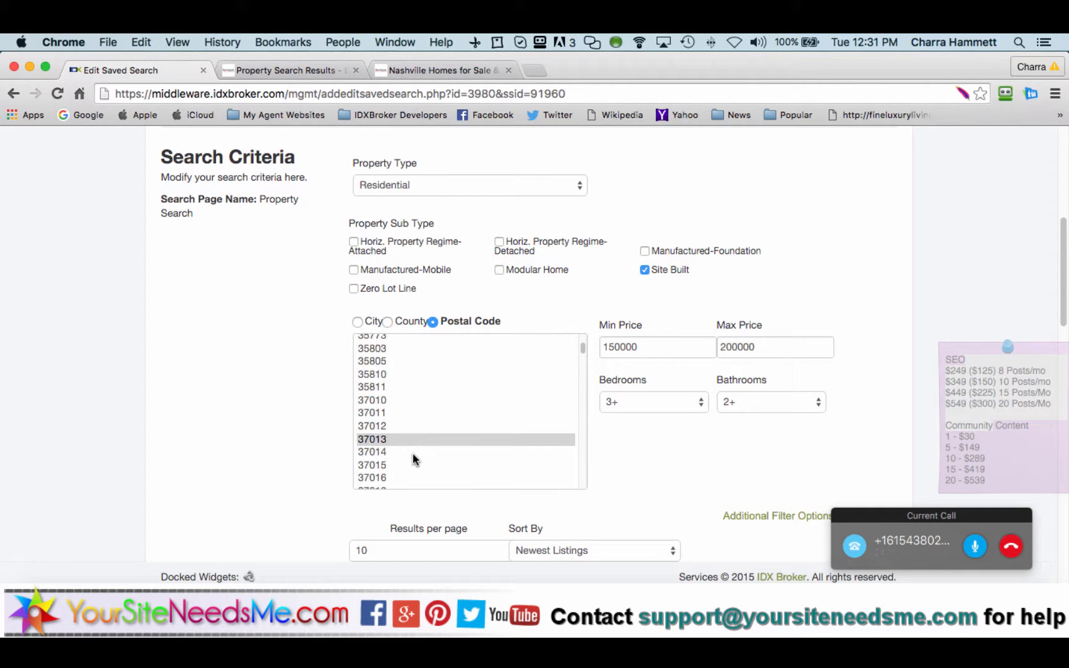
left_click(372, 440)
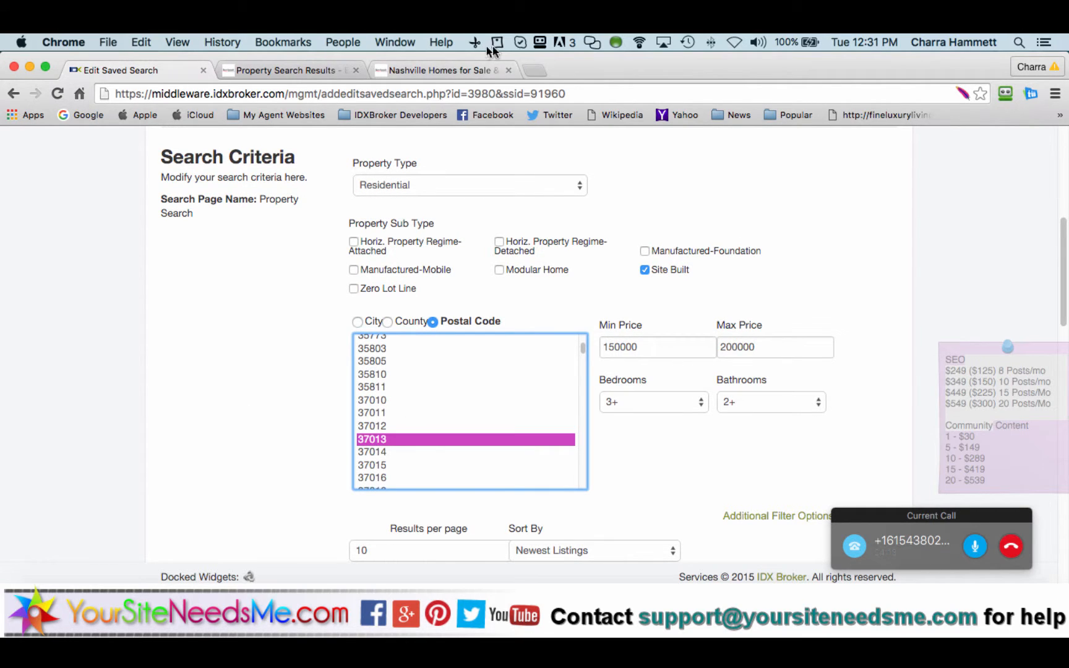
left_click(532, 72)
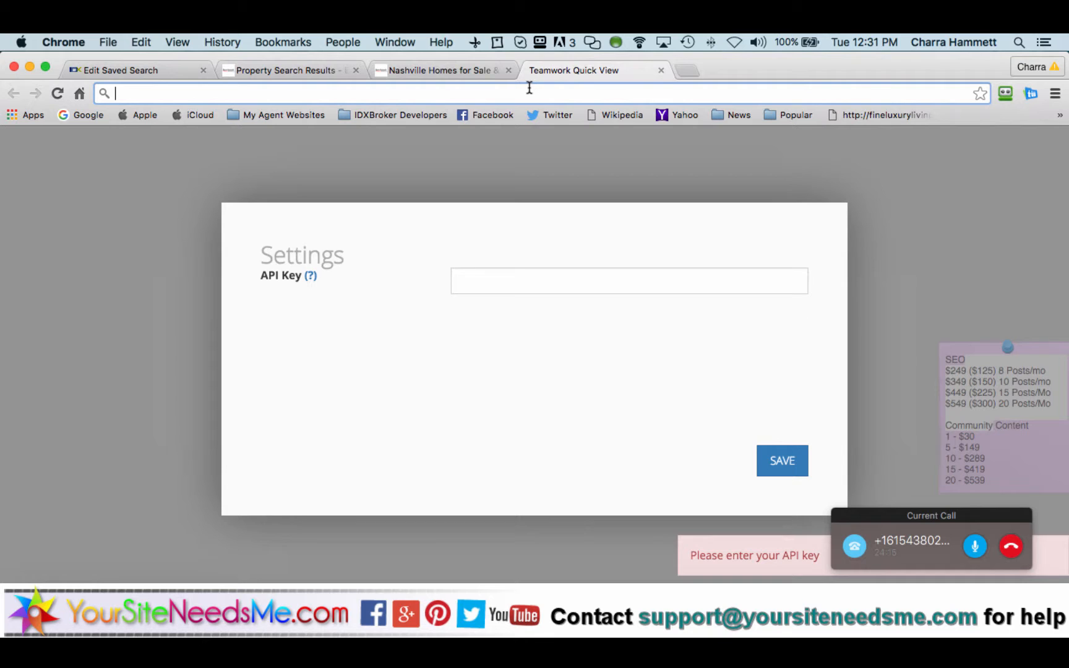
Step: Search Google for 'usps zip code lookup' and open the USPS.com ZIP Code Lookup result
type("usps")
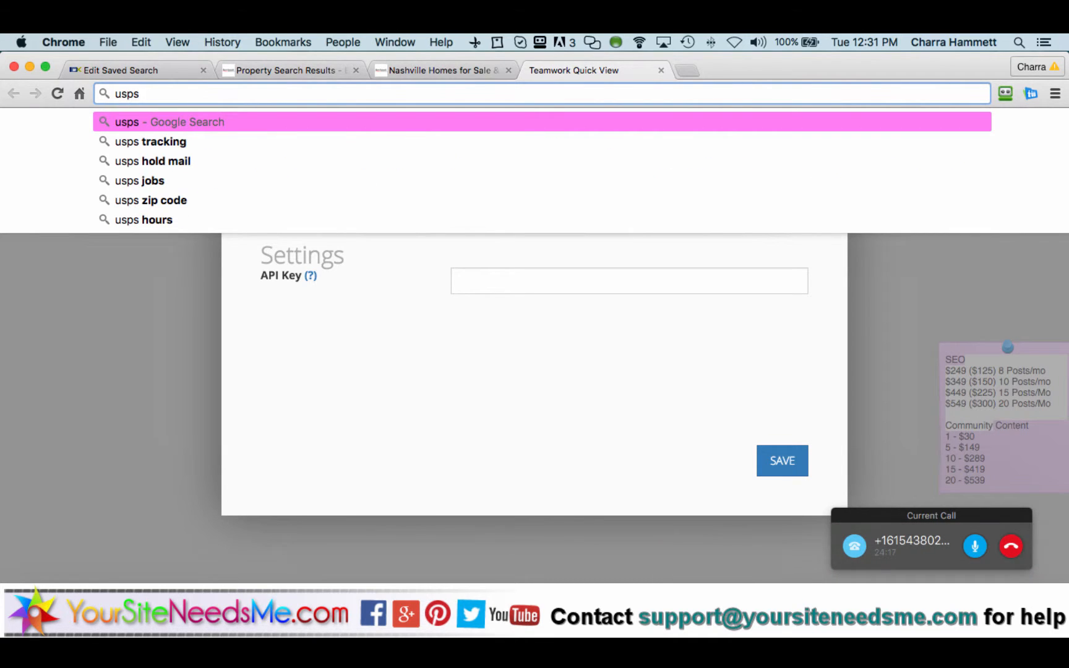
key("Return")
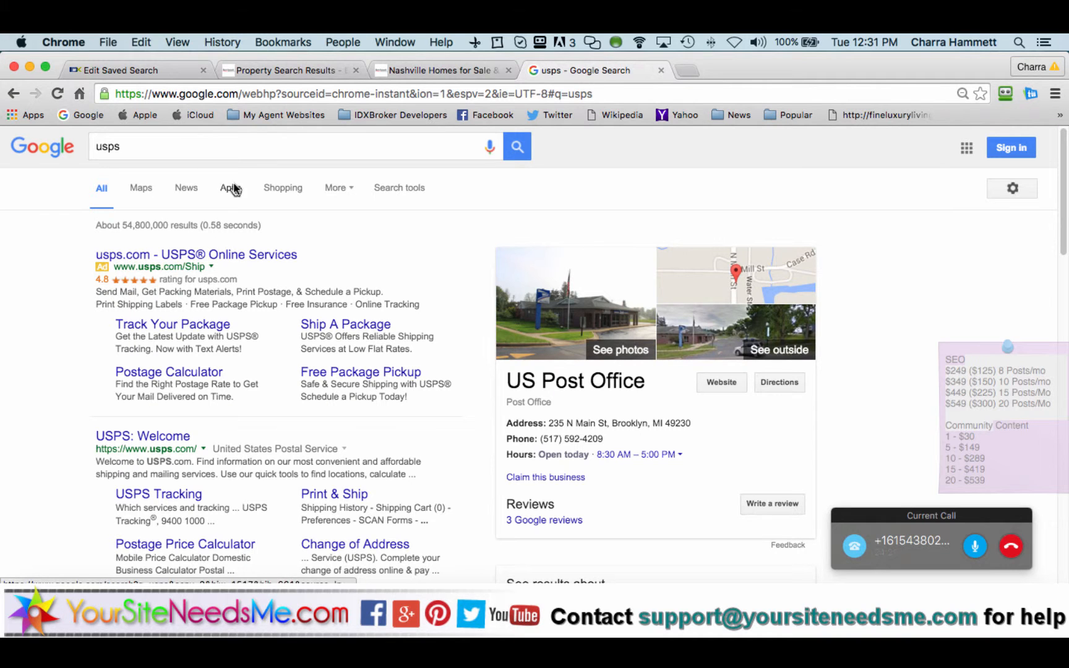
left_click(239, 142)
type("zip code lookup")
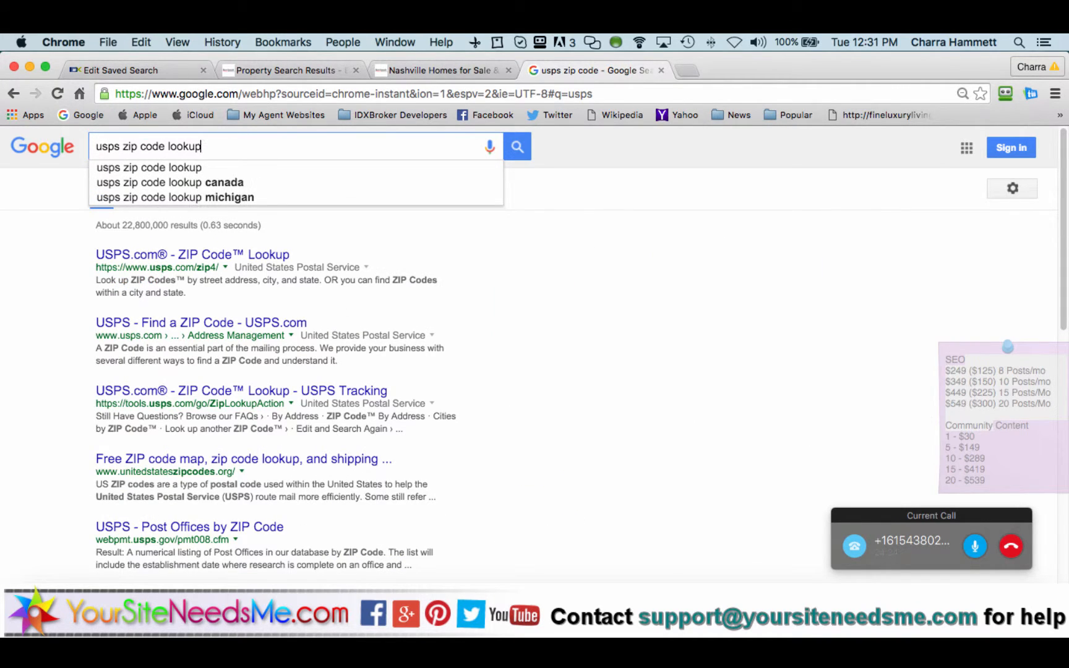
key("Return")
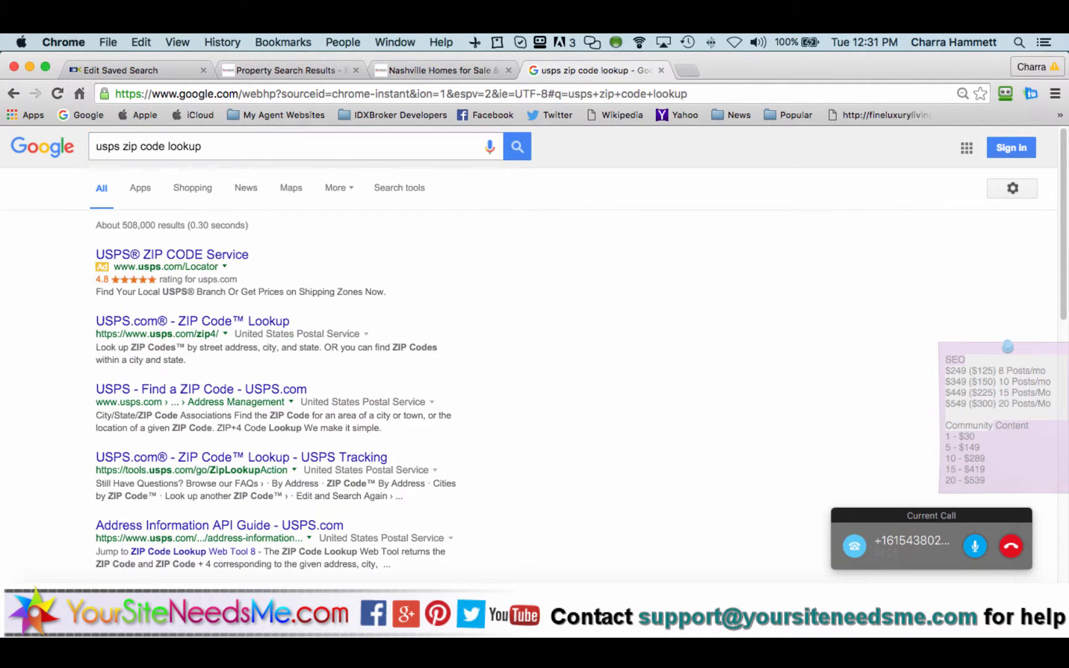
left_click(191, 322)
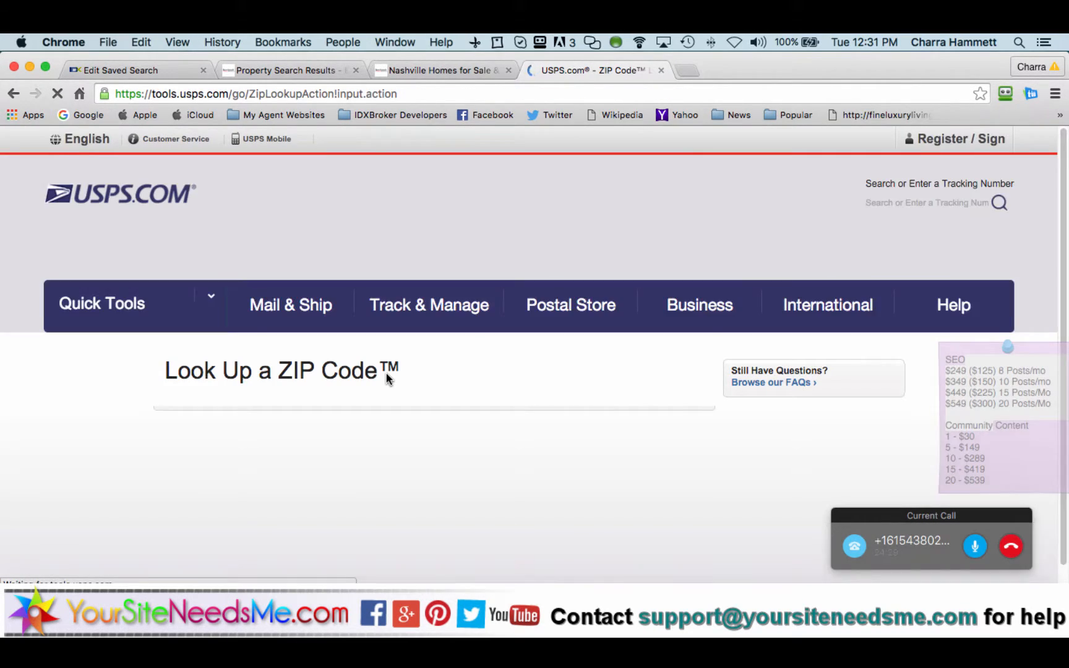
Step: Compare the saved search's postal code list against the USPS lookup form
scroll(379, 384, "down", 3)
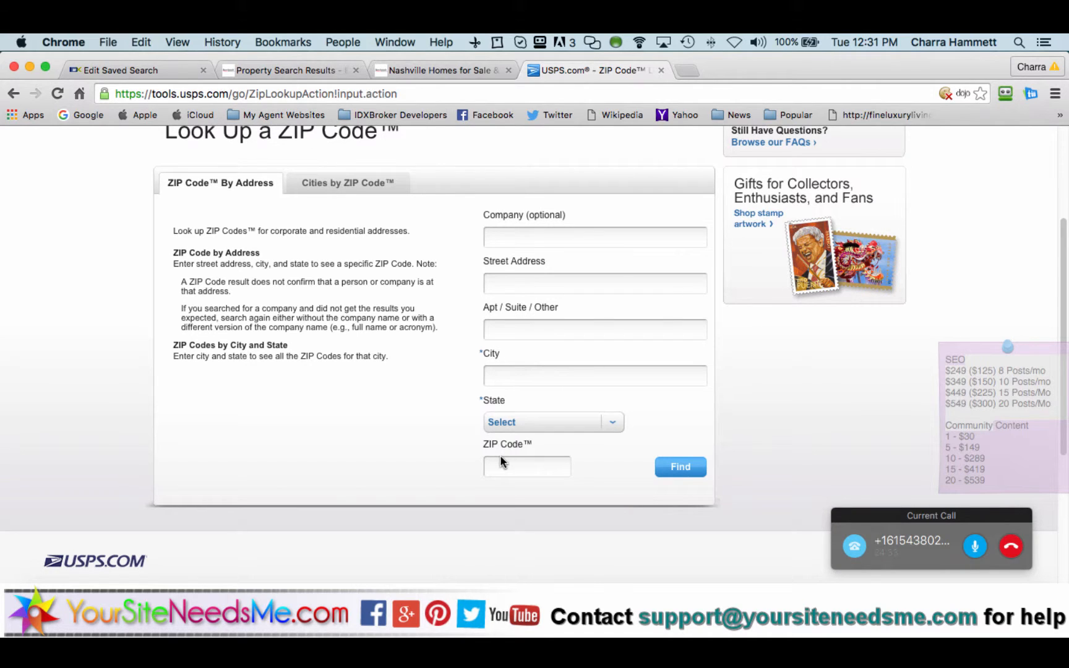
left_click(145, 70)
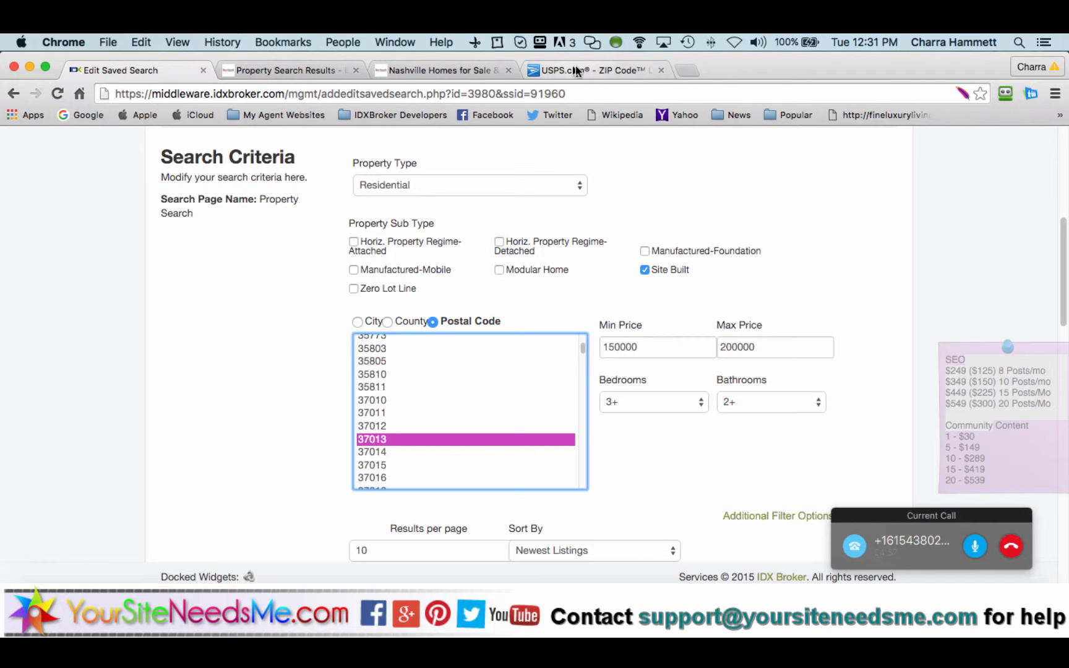
left_click(600, 68)
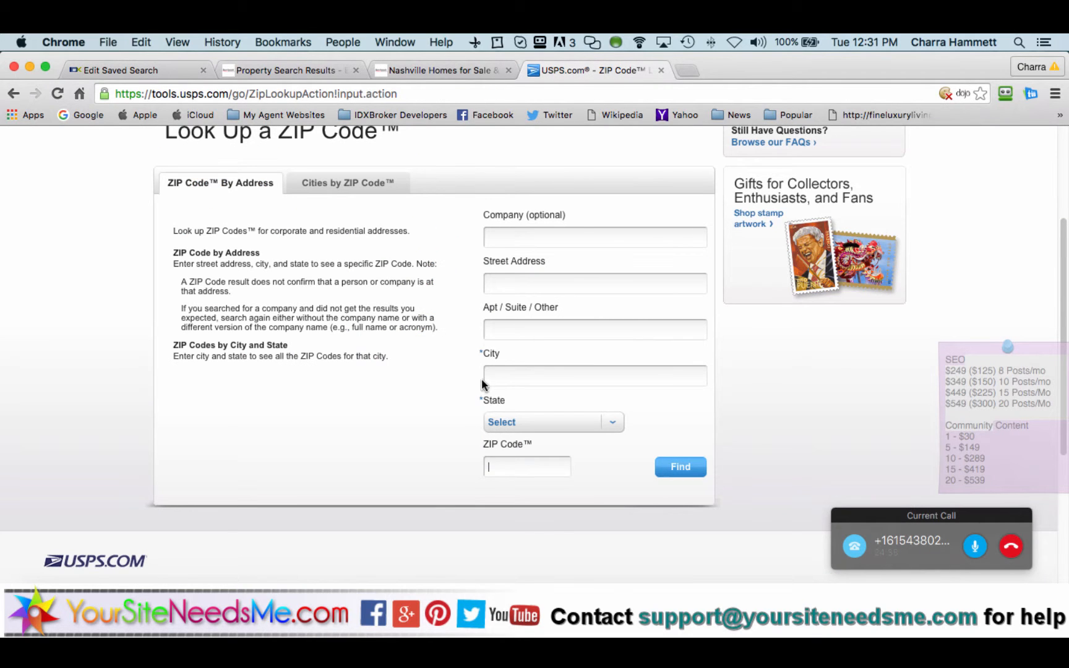
Step: Look up ZIP codes for Antioch, TN (37011, 37013), then return to the Benchmark search results
left_click(509, 463)
type("3")
left_click(531, 376)
type("Antioch")
key("Tab")
key("t")
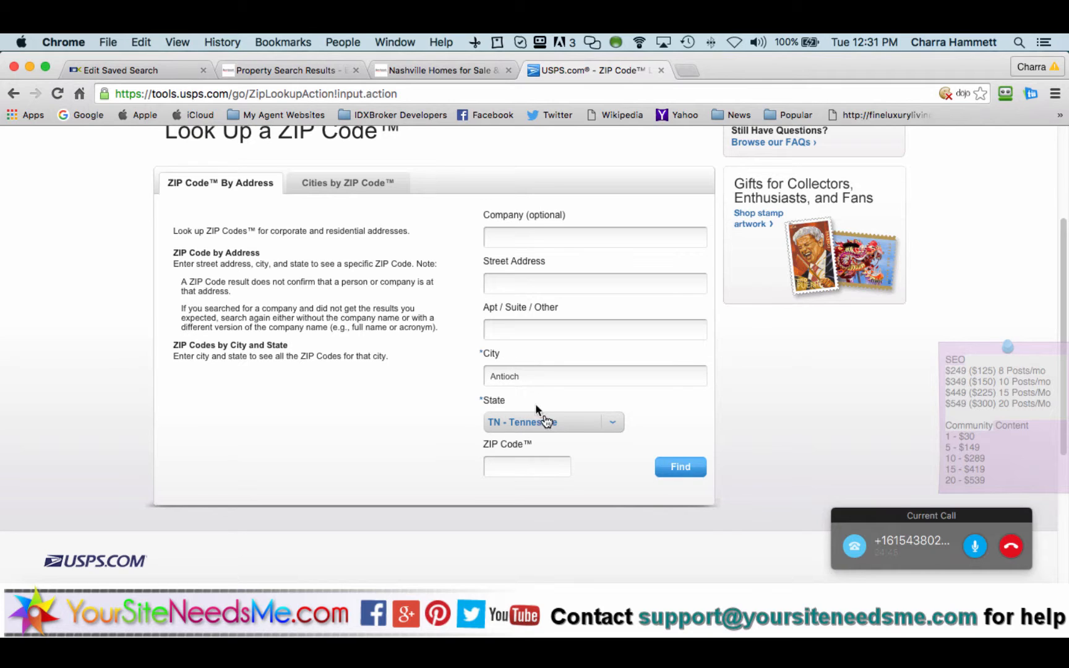
left_click(671, 469)
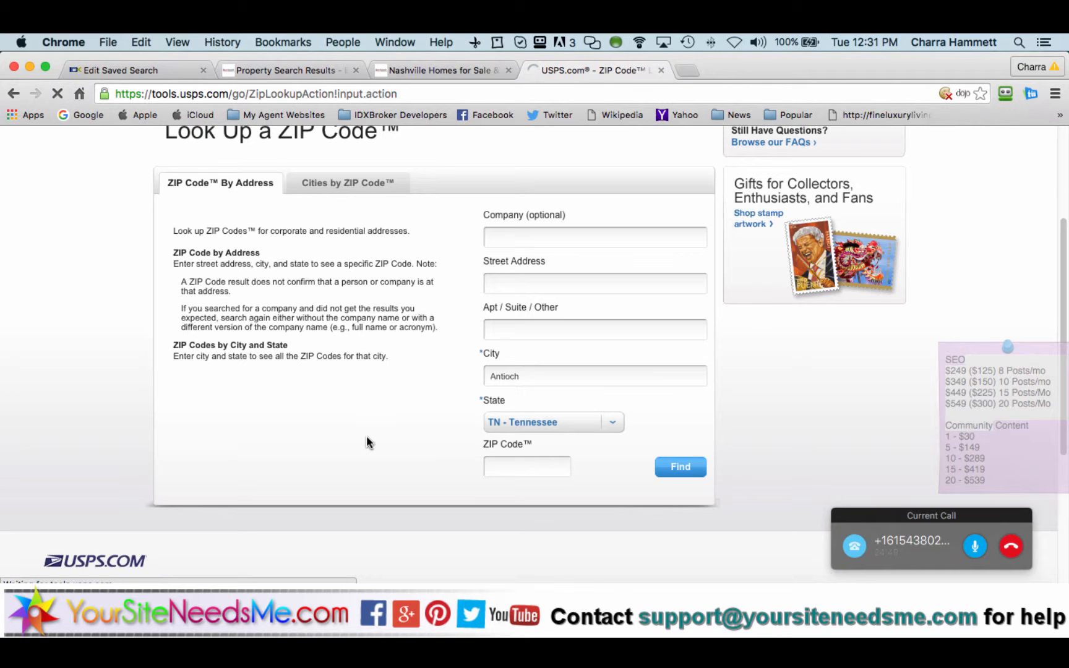
scroll(367, 437, "down", 5)
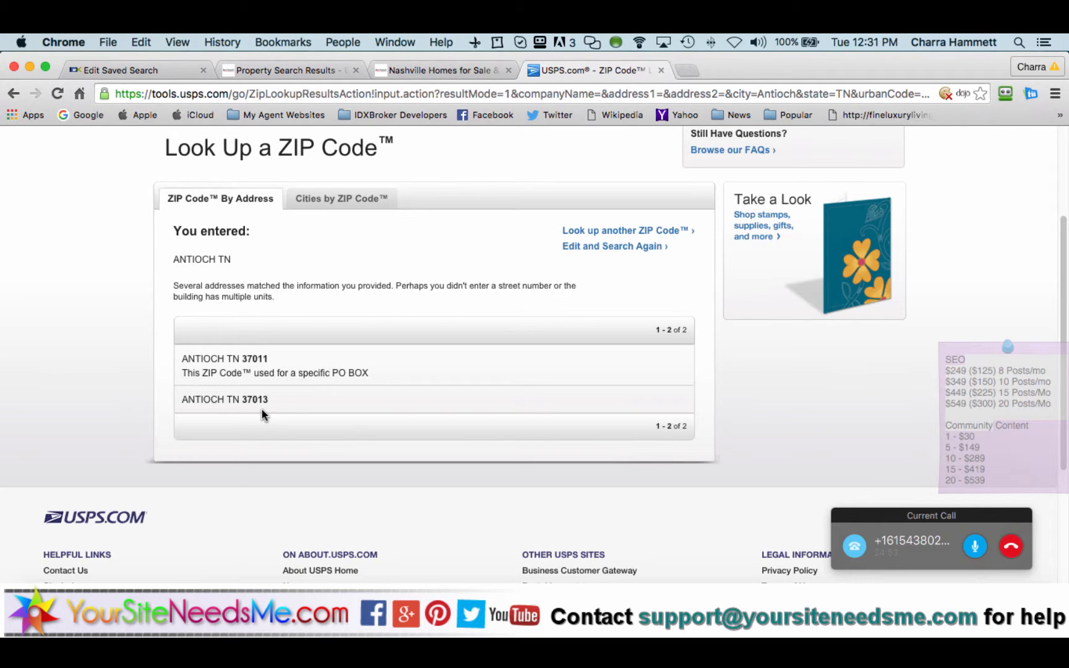
left_click(458, 70)
left_click(280, 69)
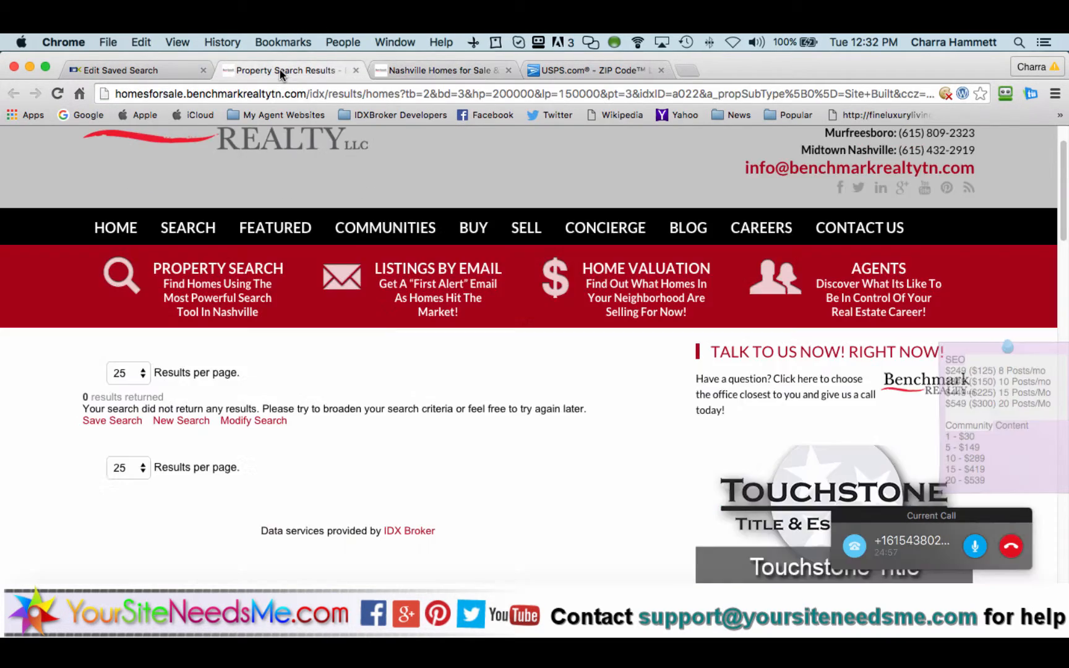
Step: Start a new Benchmark Realty property search with Antioch selected as the city
left_click(172, 421)
scroll(86, 439, "down", 5)
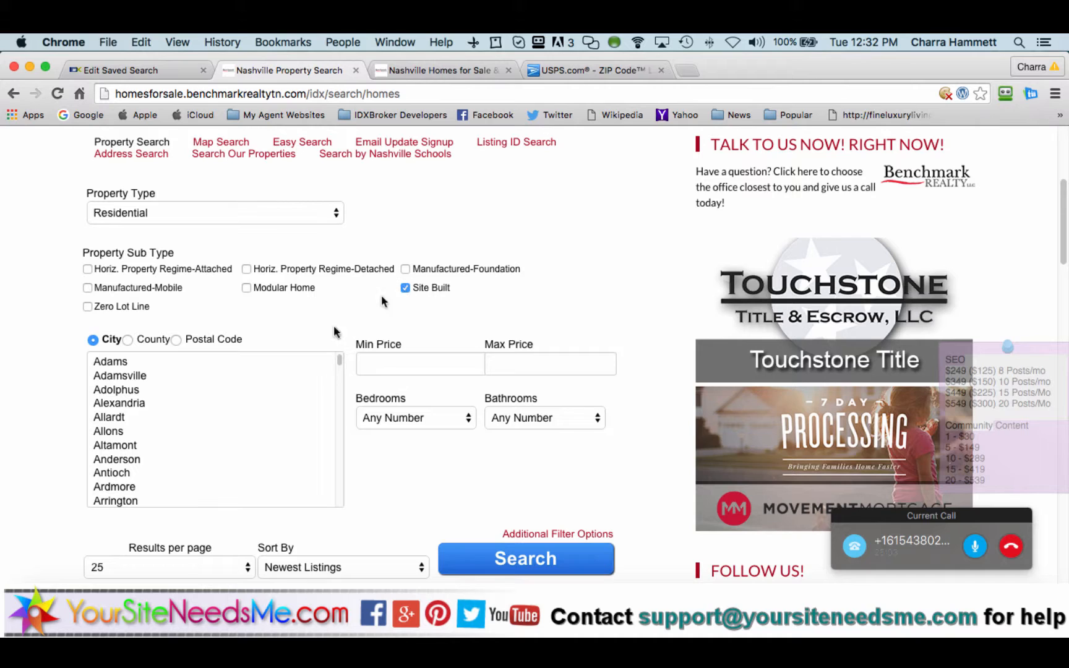
scroll(143, 457, "down", 3)
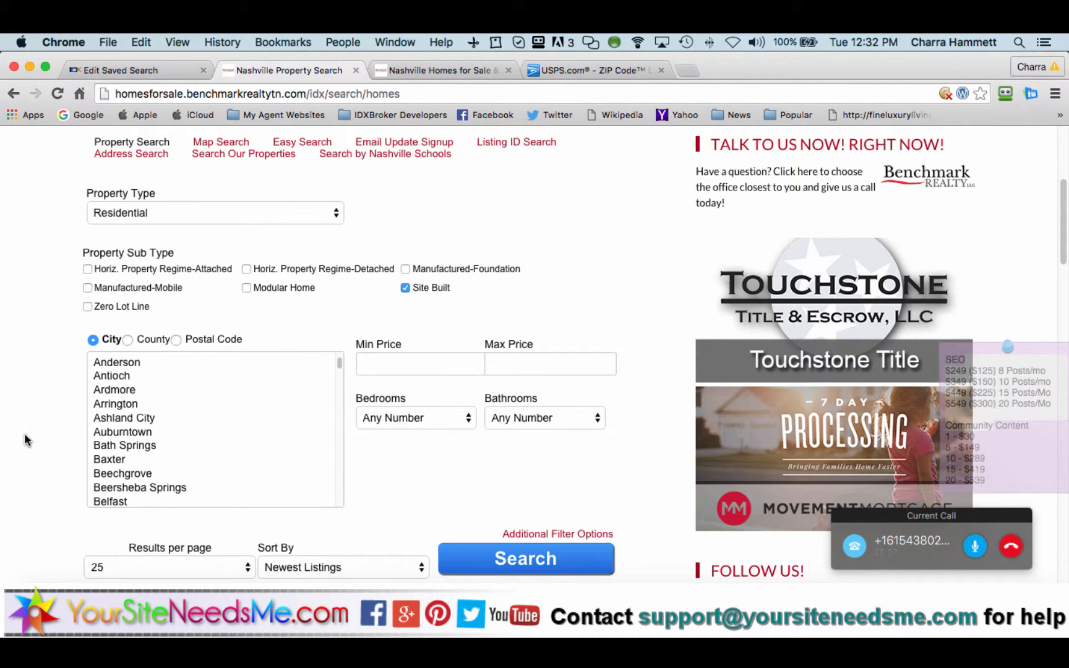
left_click(141, 375)
scroll(421, 445, "down", 1)
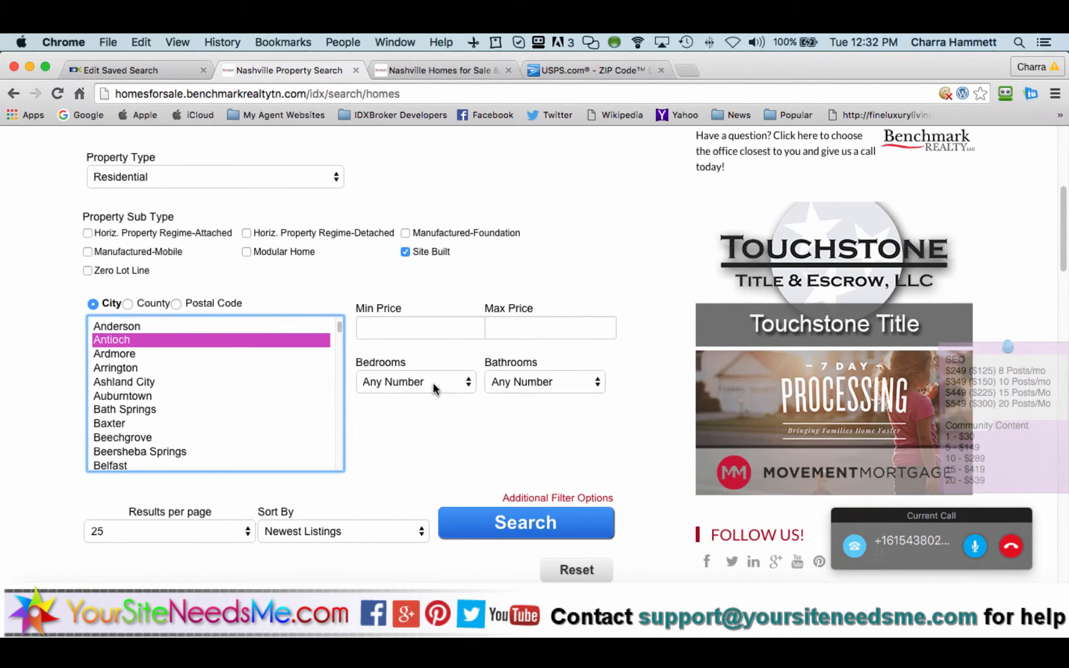
Step: Set 3+ bedrooms, 2+ bathrooms and a price range of 150000 to 200000
left_click(432, 383)
left_click(432, 441)
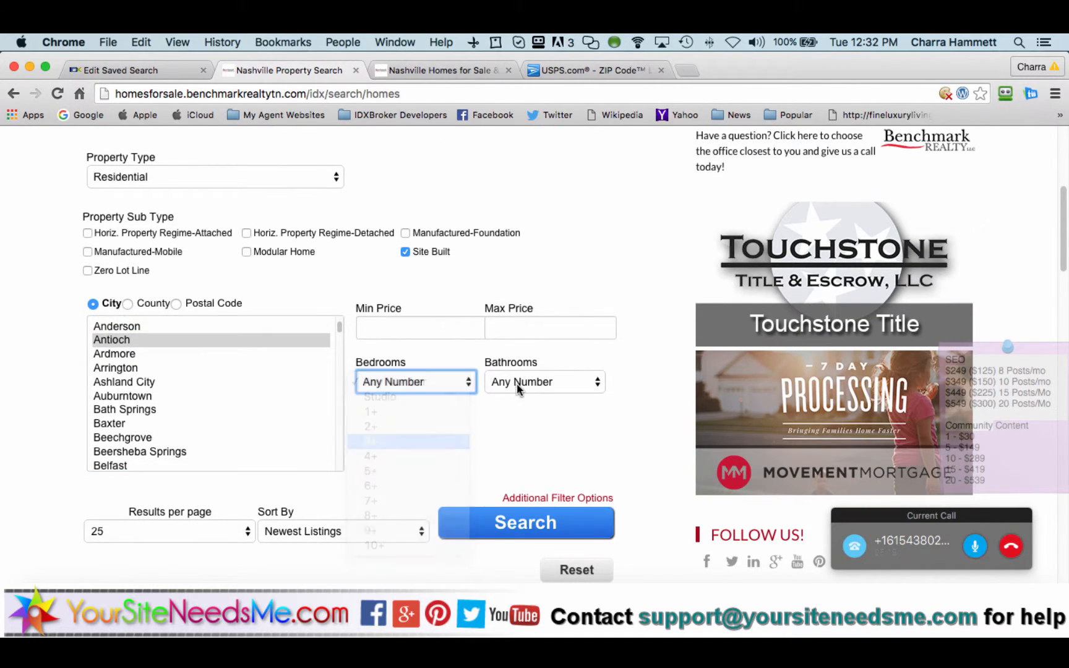
left_click(521, 383)
left_click(435, 342)
key("2")
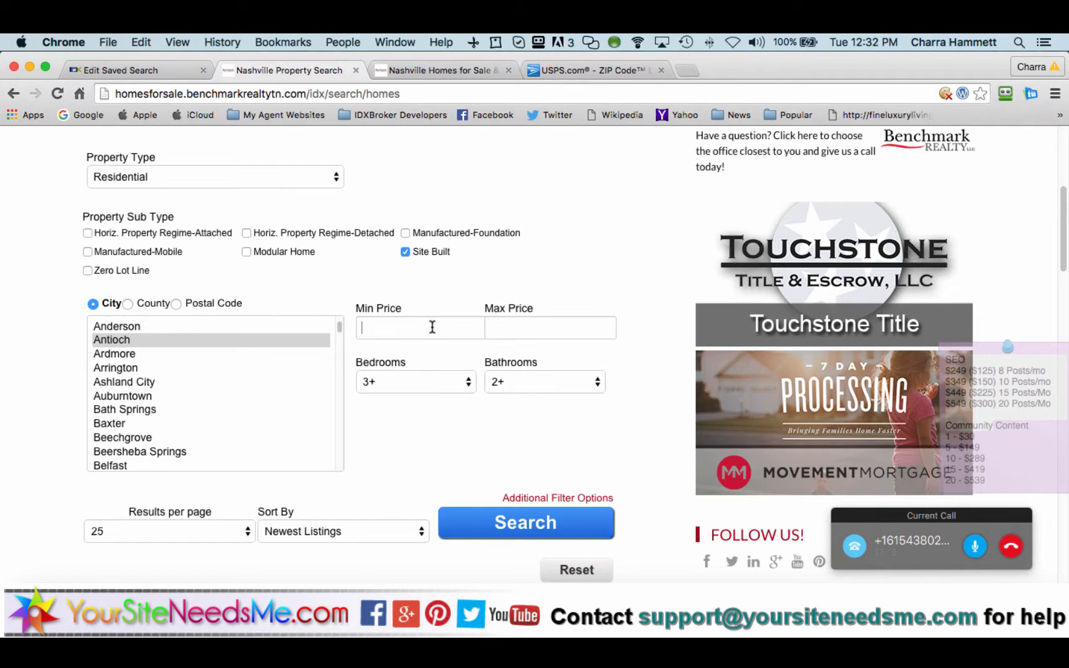
left_click(432, 326)
type("150000")
key("Tab")
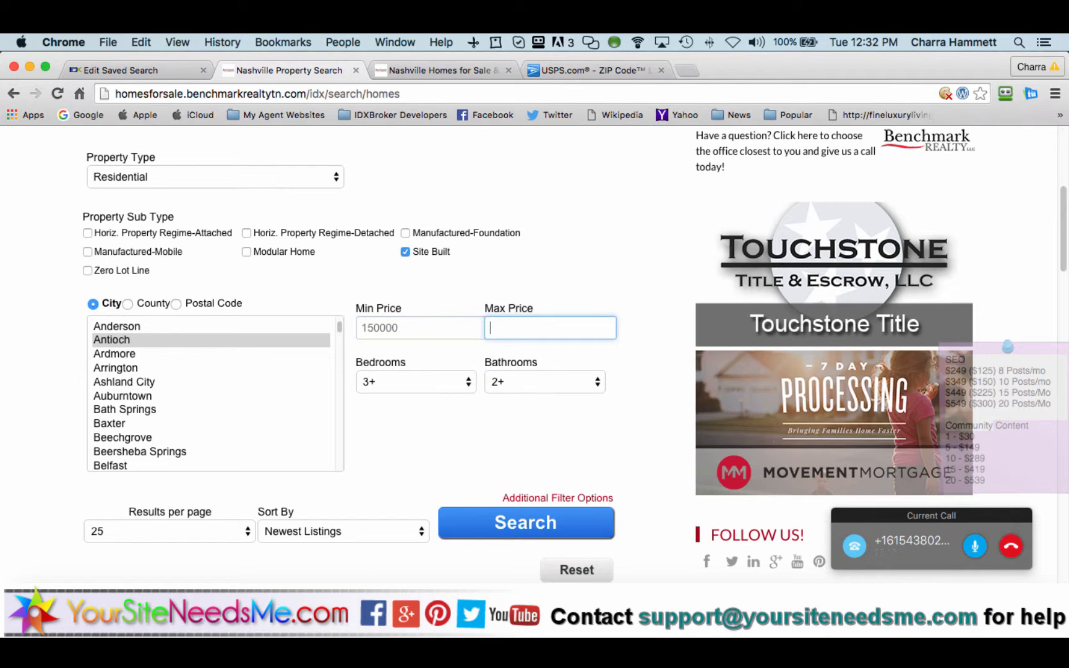
type("200000")
Step: Run the search and review the resulting Antioch listings map
left_click(490, 522)
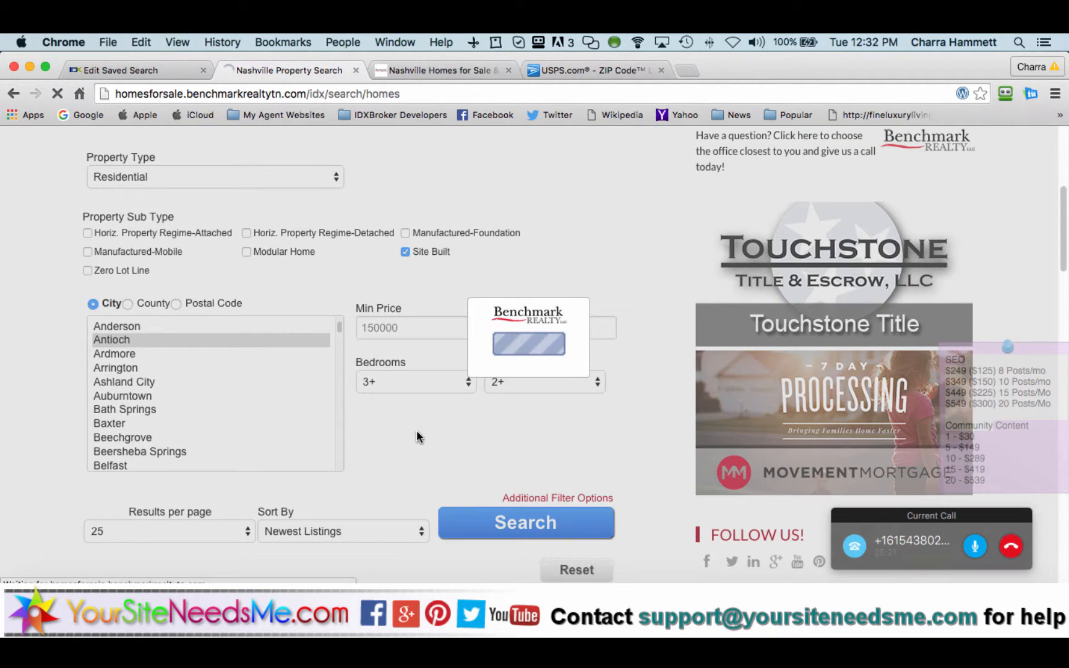
scroll(418, 431, "down", 5)
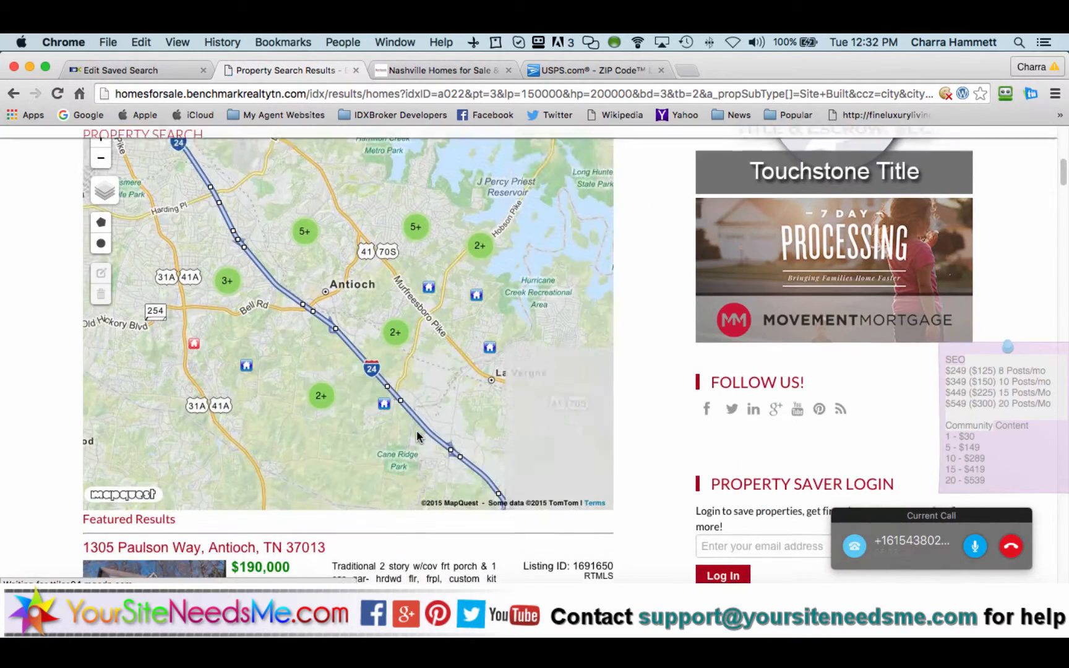
scroll(417, 431, "up", 2)
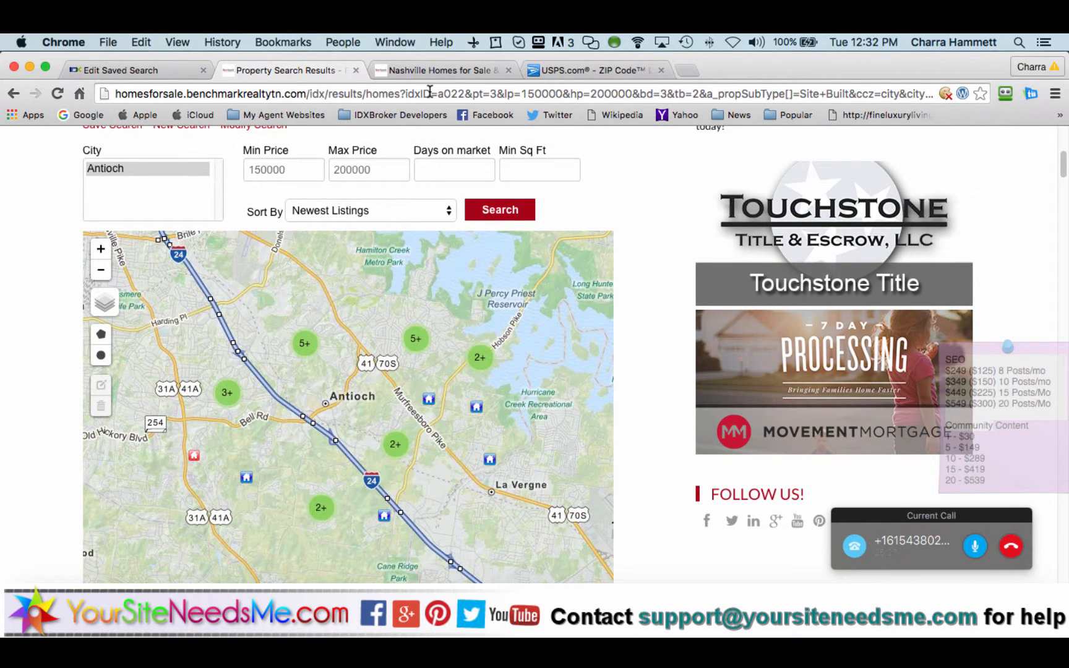
Step: Replace postal code 37013 with the city Antioch in the saved search being edited
left_click(120, 72)
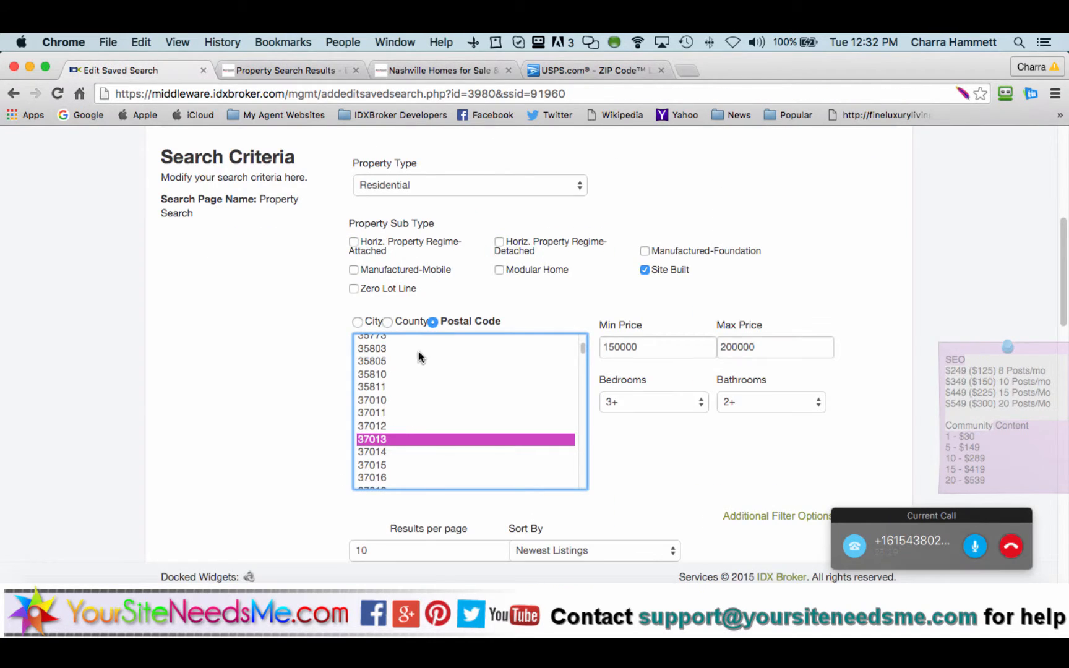
left_click(390, 440, "super")
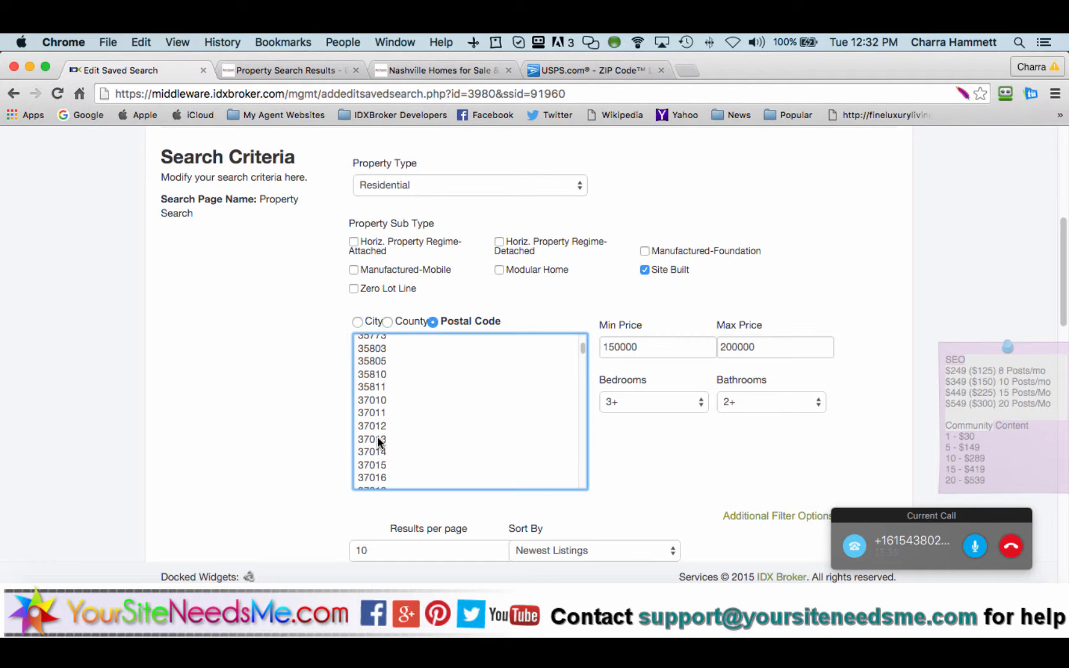
left_click(359, 323)
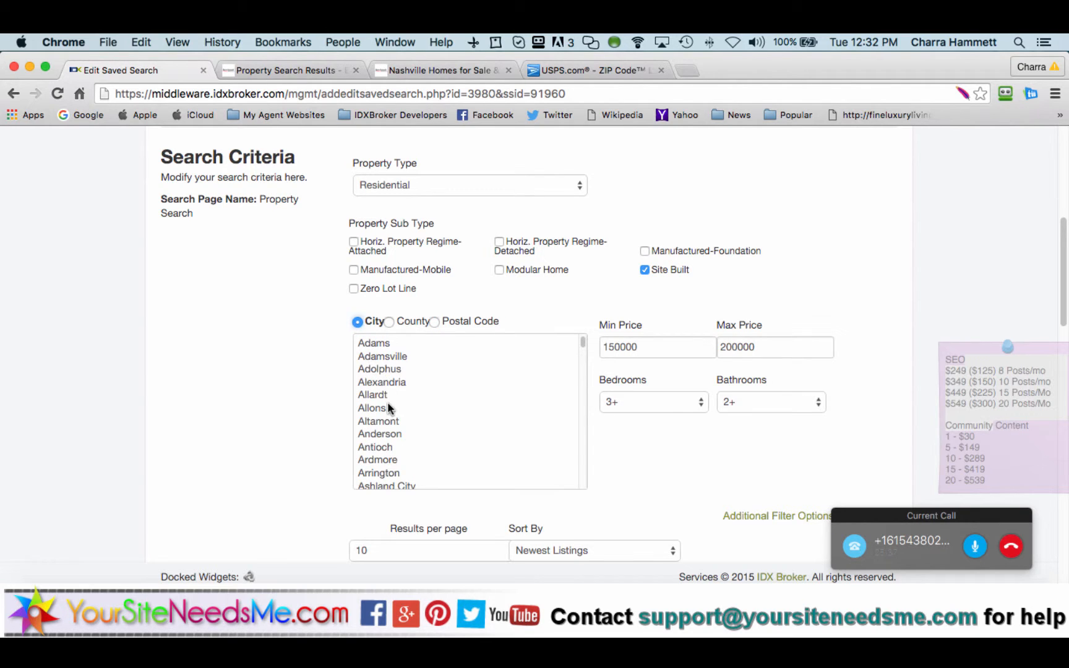
scroll(387, 402, "down", 1)
left_click(389, 436)
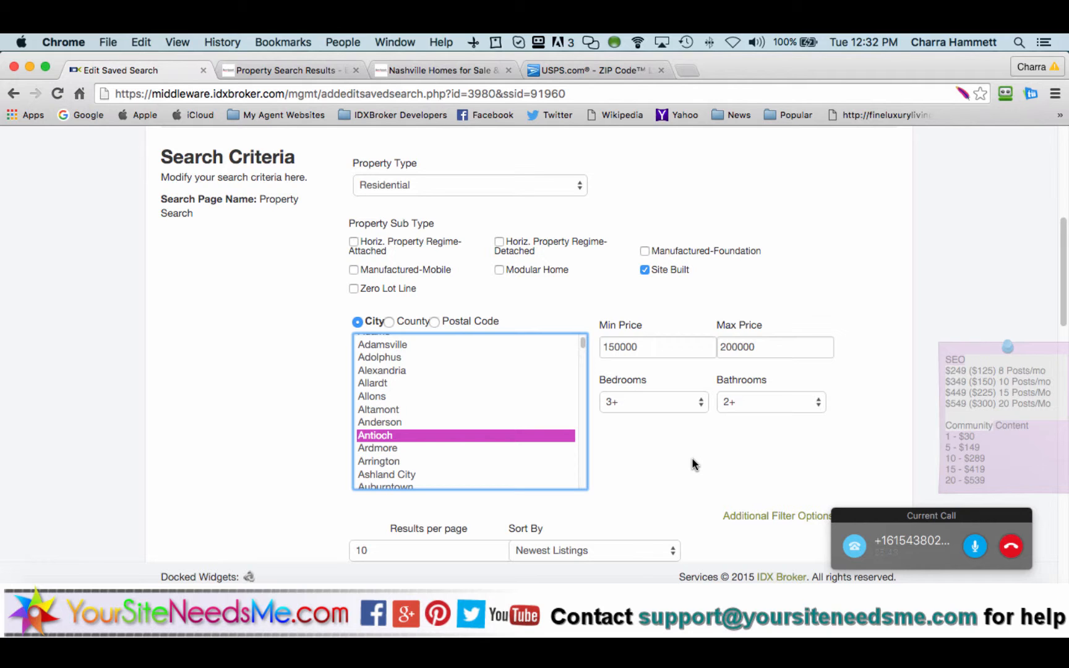
Step: Preview the edited saved search's results in a new window
scroll(692, 464, "down", 4)
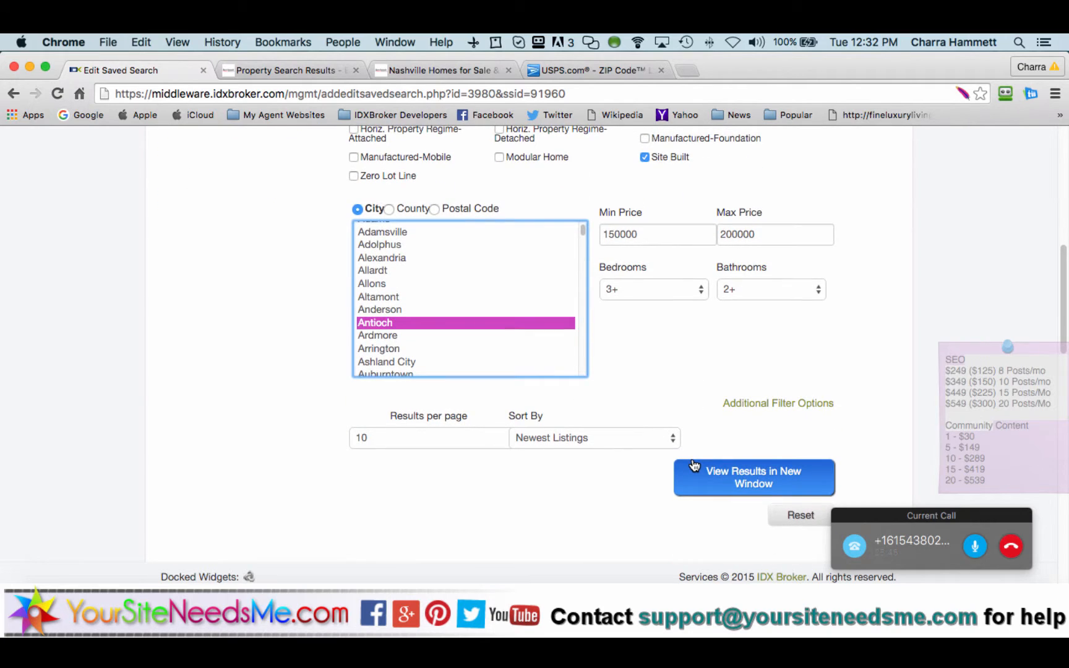
scroll(693, 465, "up", 2)
scroll(667, 427, "down", 2)
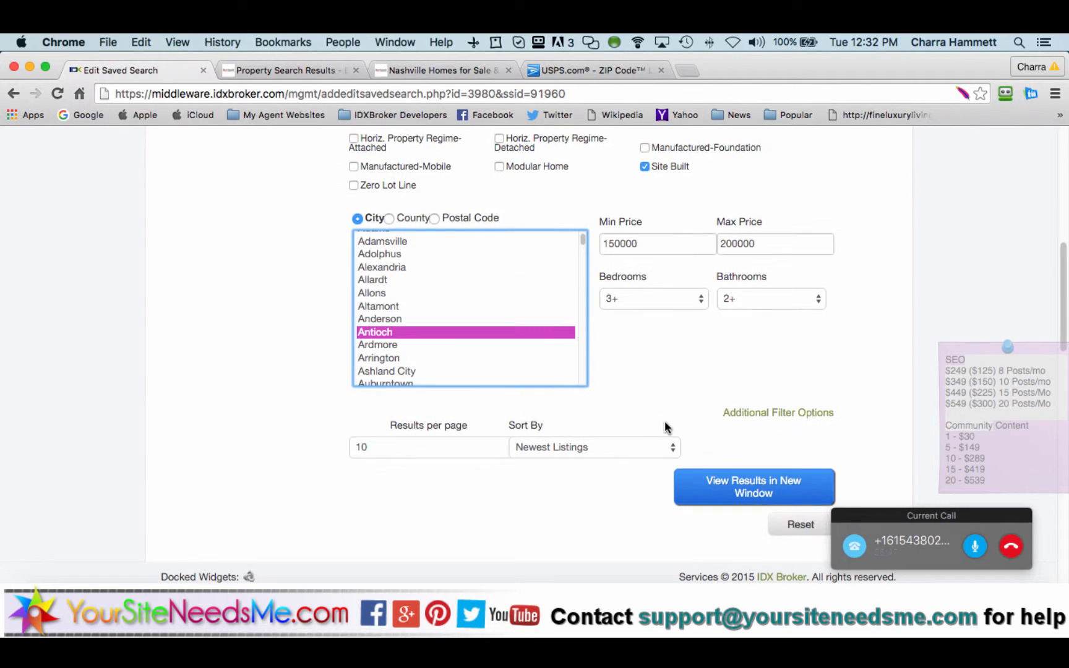
left_click(736, 482)
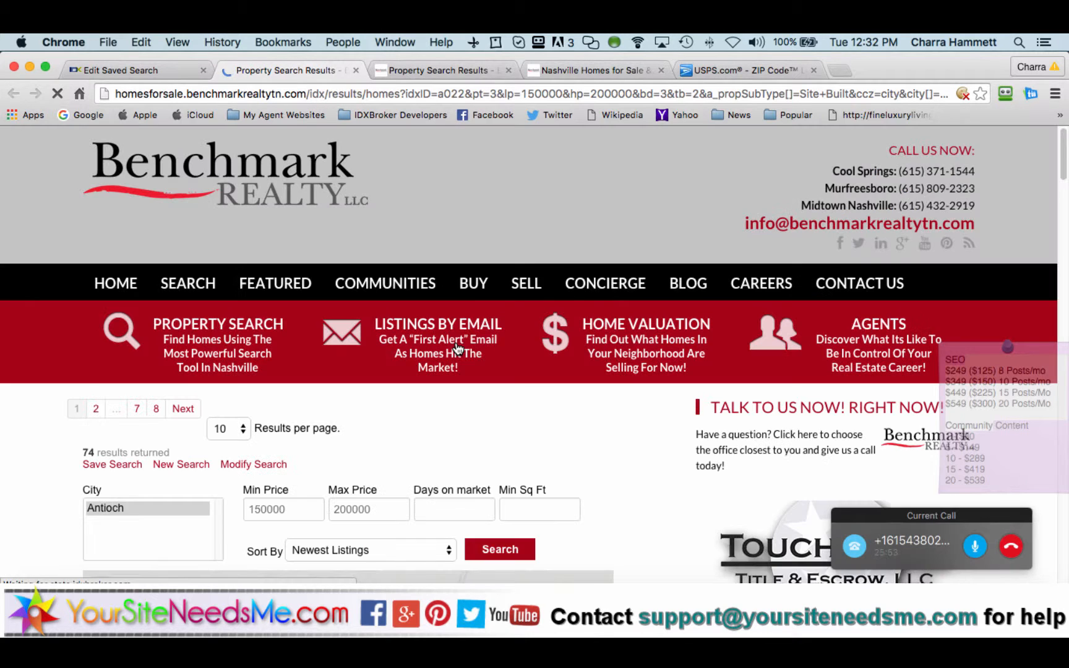
Step: Zoom into the Antioch listing cluster, zoom out two levels, then return to Edit Saved Search
scroll(561, 446, "down", 6)
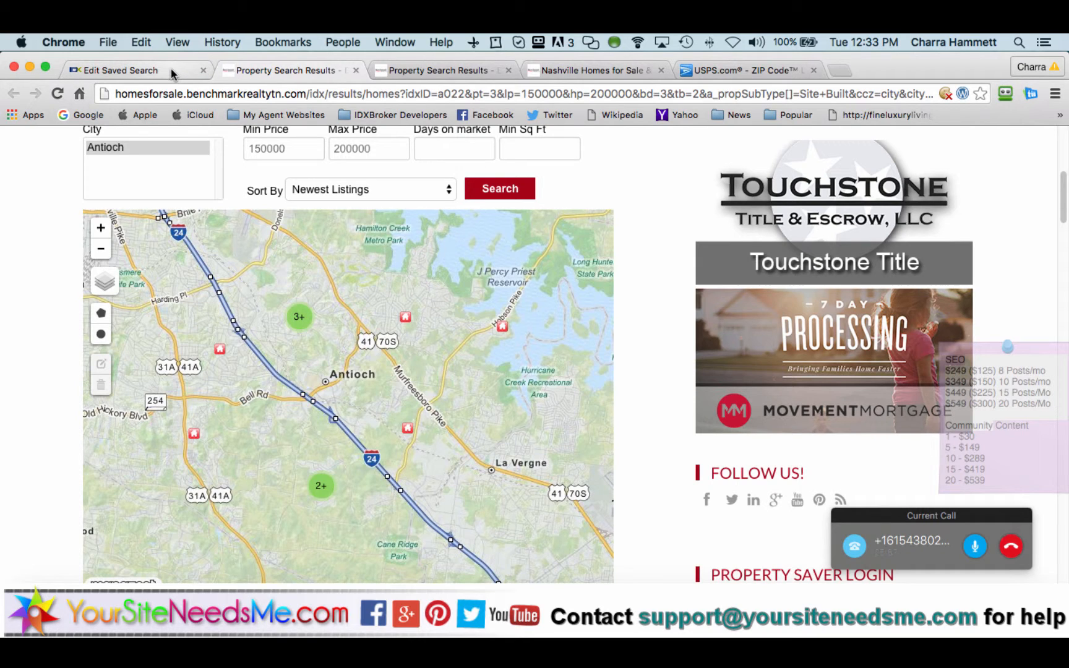
left_click(300, 325)
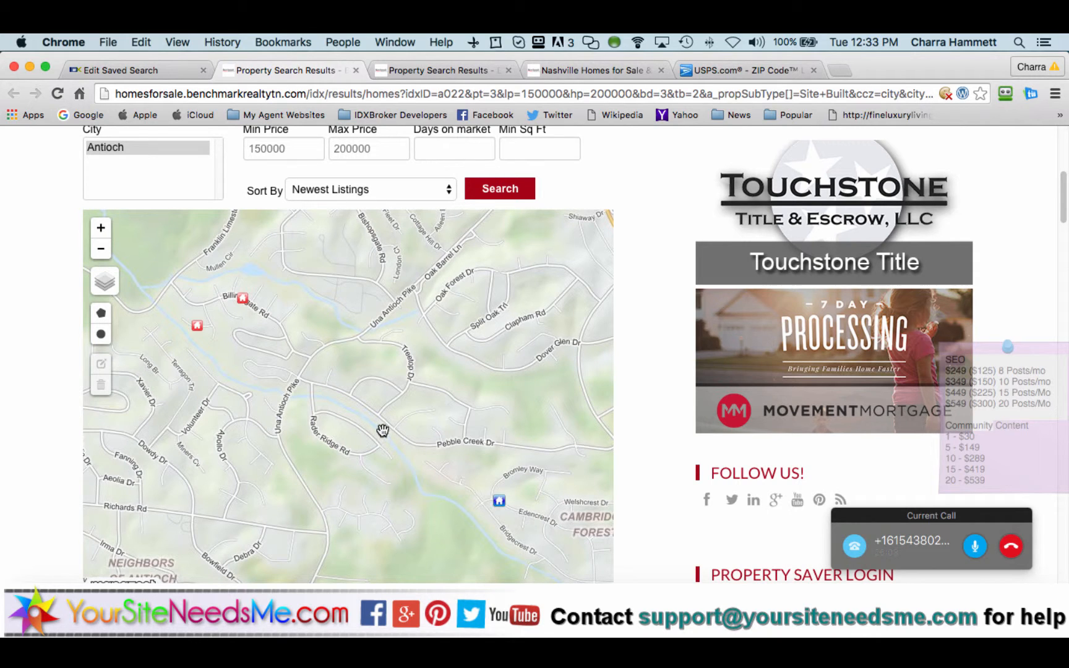
left_click(101, 248)
scroll(97, 255, "down", 1)
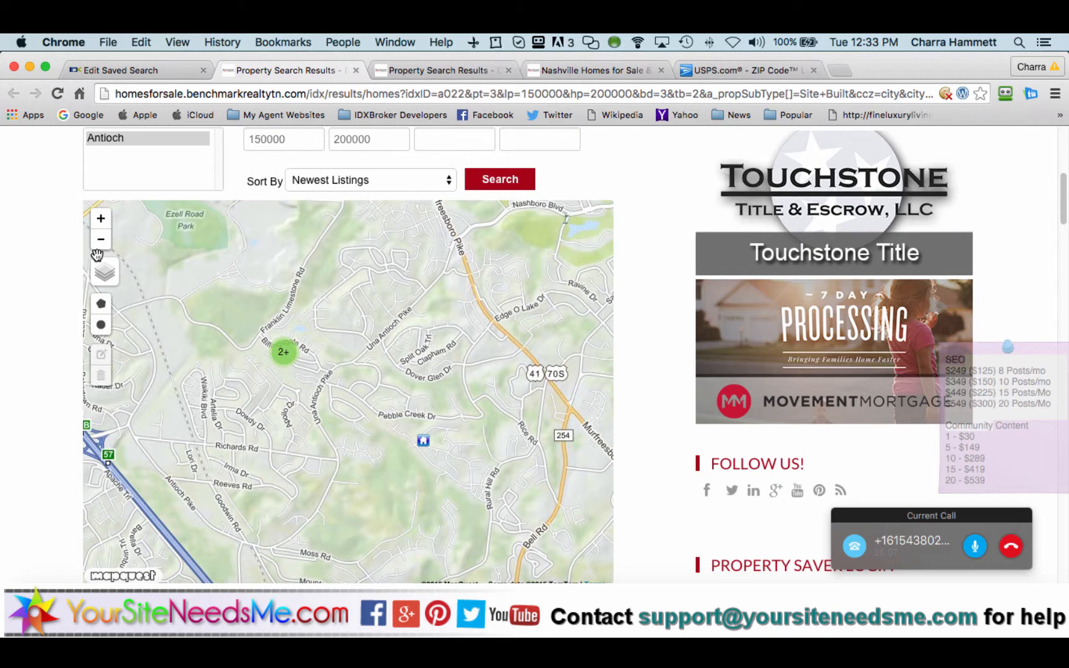
left_click(103, 243)
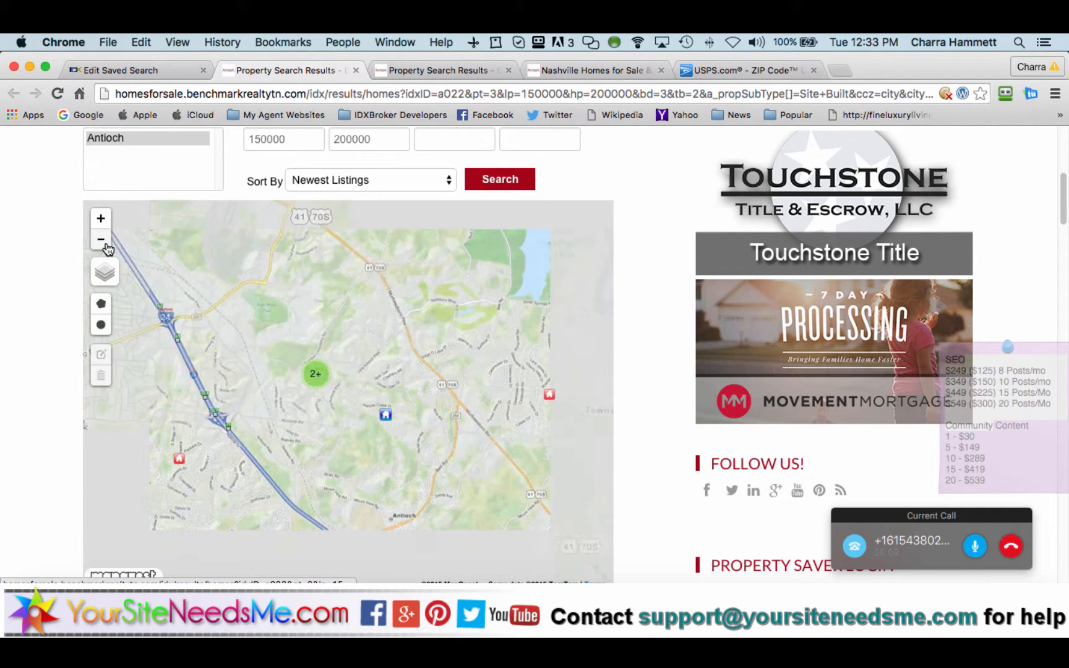
left_click(163, 75)
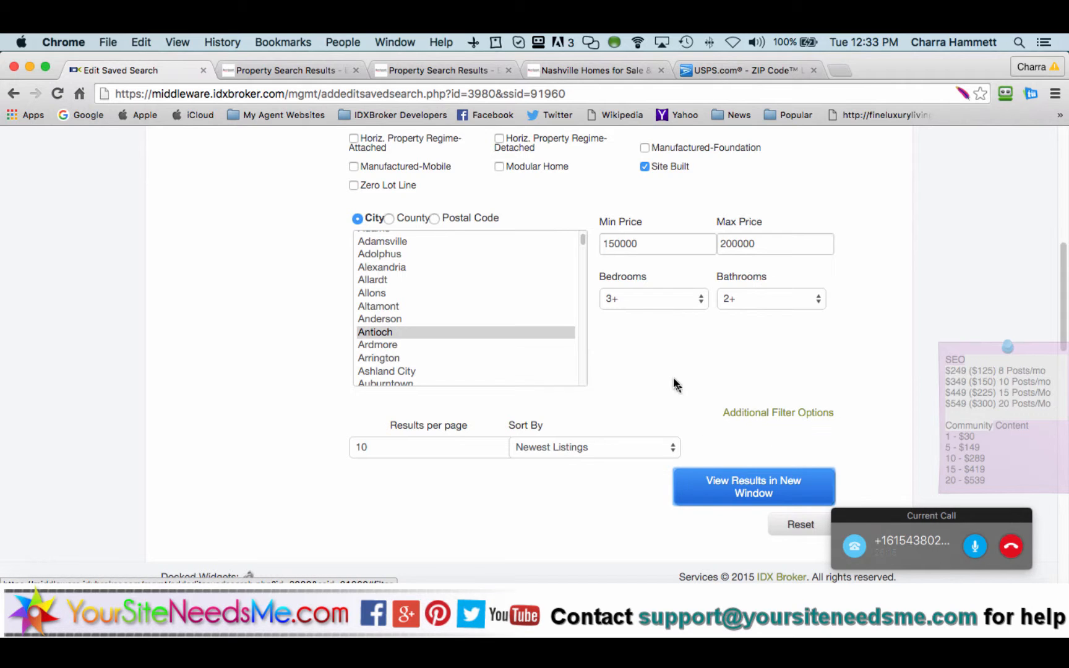
Step: After the Antioch edits save, choose 'Create another saved search' for the lead
scroll(675, 382, "up", 5)
scroll(674, 383, "down", 1)
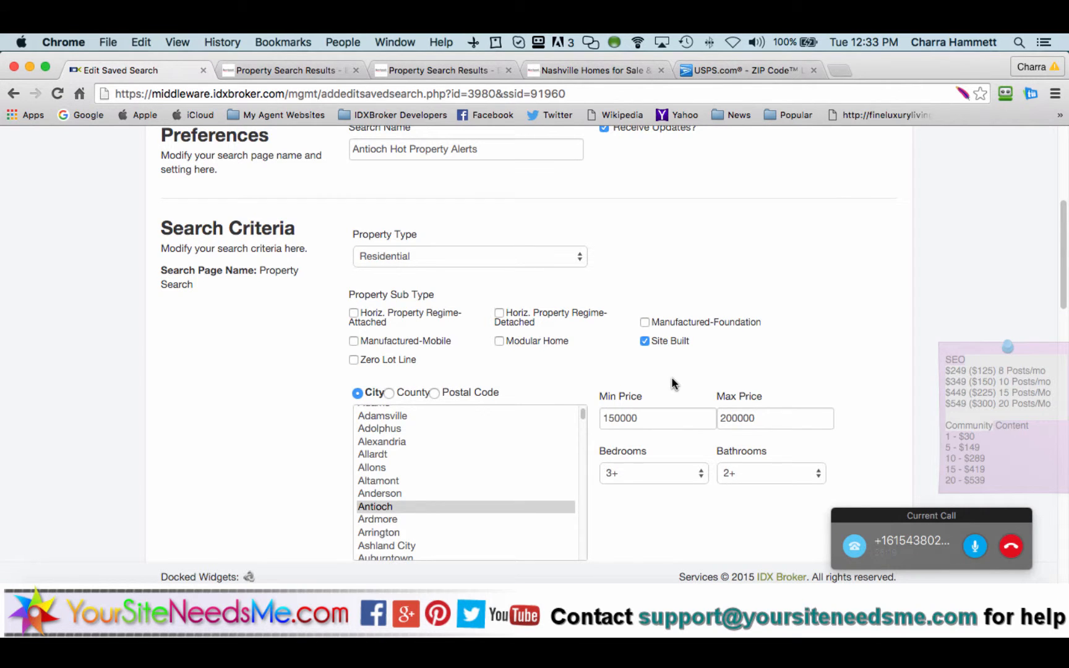
scroll(673, 383, "down", 15)
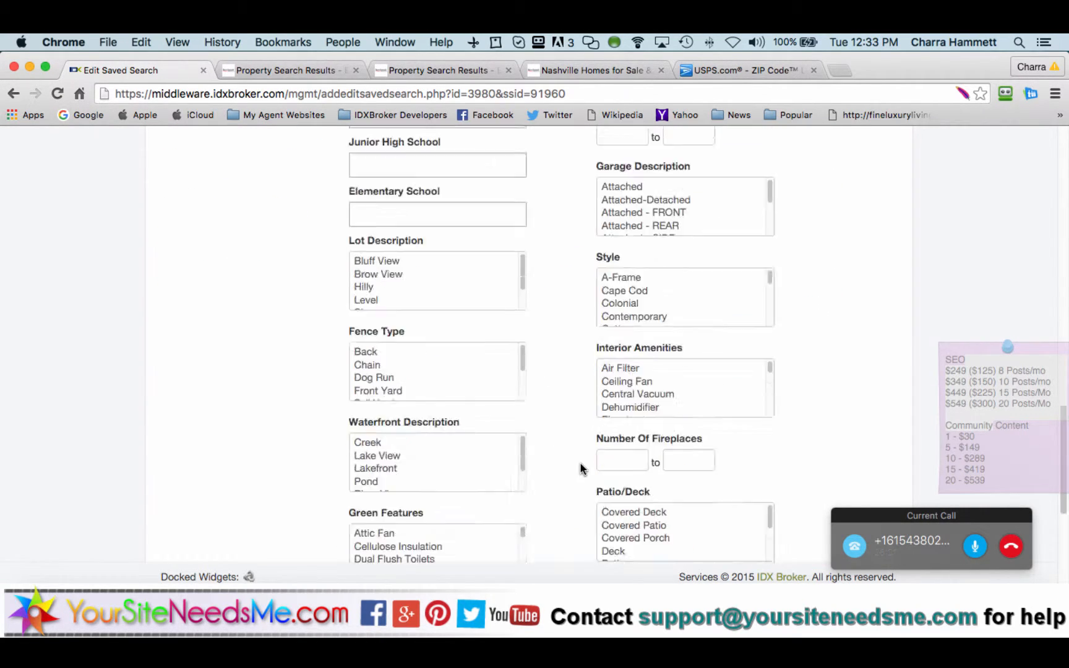
scroll(581, 468, "down", 5)
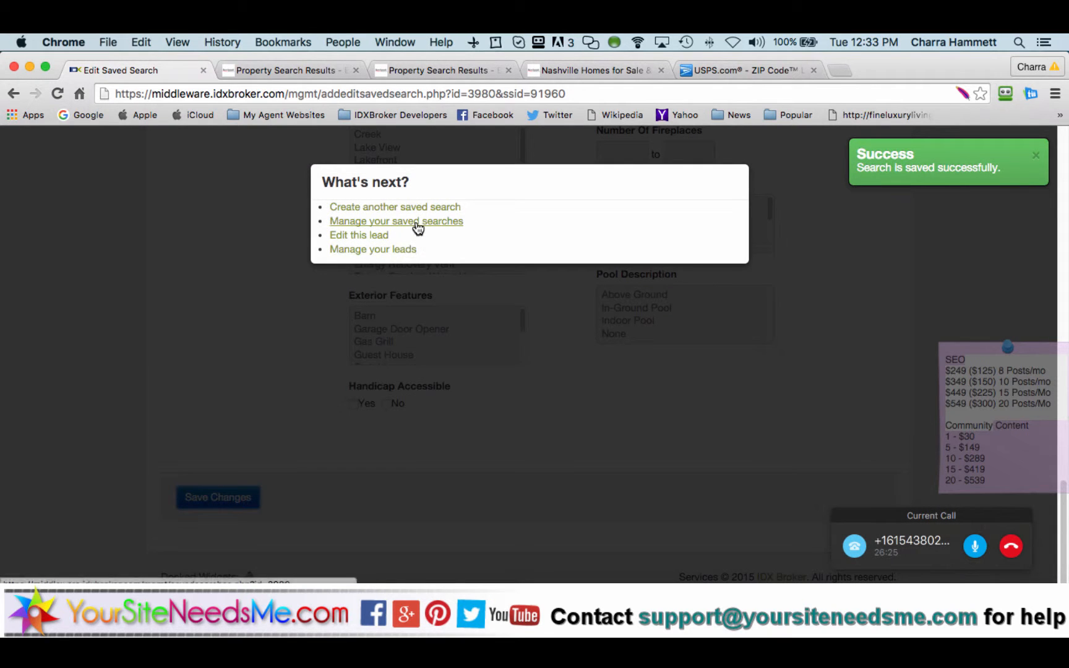
left_click(413, 208)
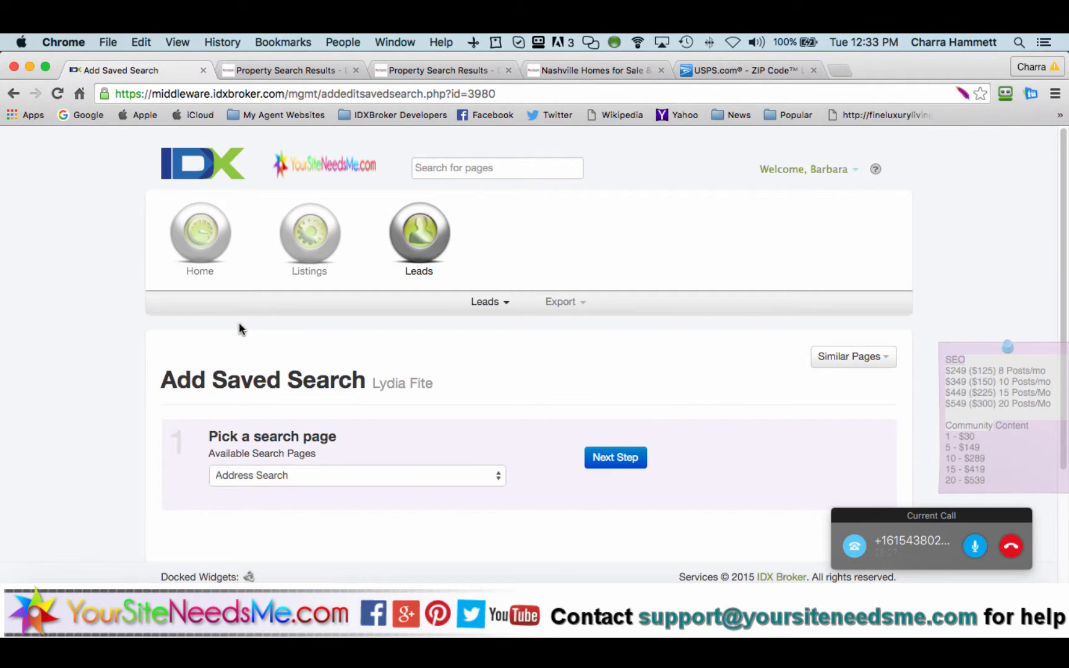
Step: Choose Property Search as the new saved search's page and proceed to the criteria step
scroll(121, 402, "down", 3)
left_click(289, 328)
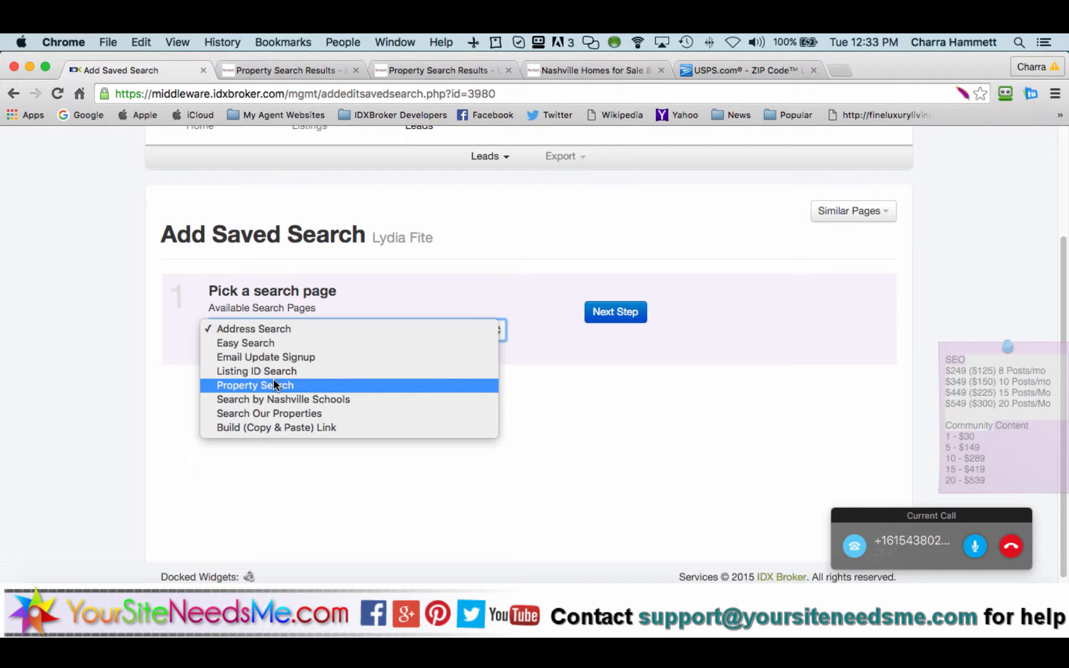
left_click(379, 256)
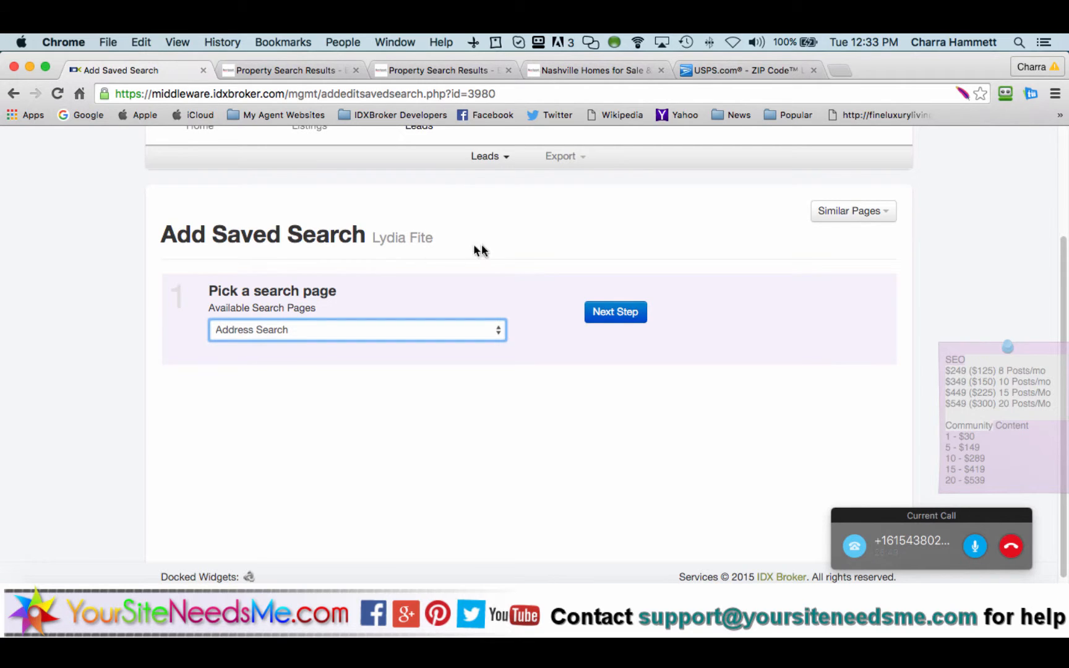
left_click(468, 330)
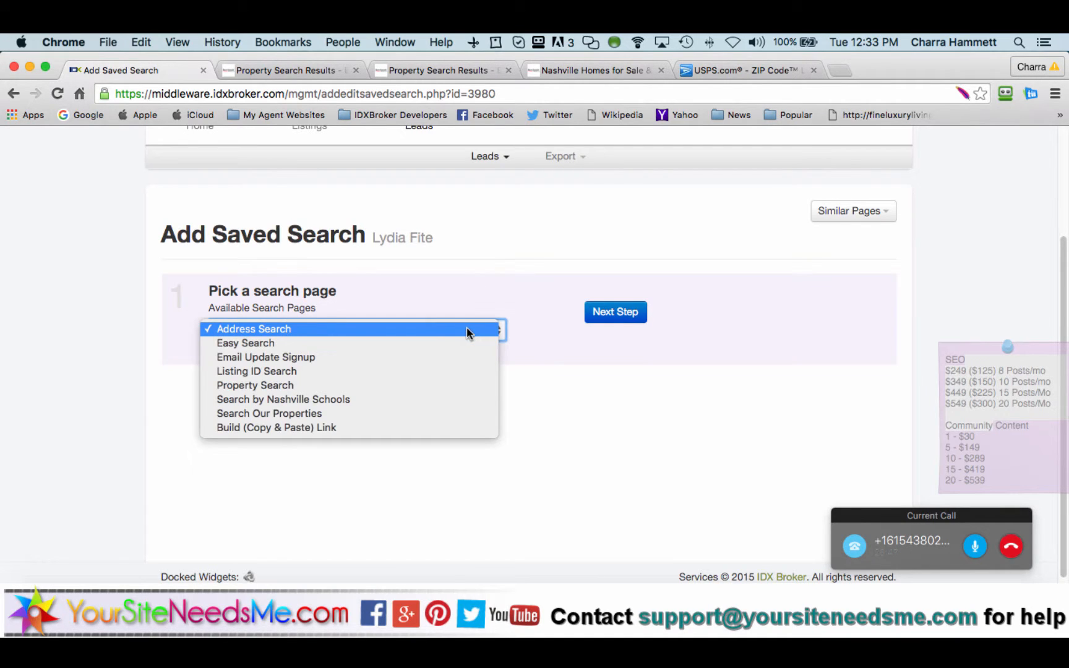
left_click(396, 385)
left_click(600, 317)
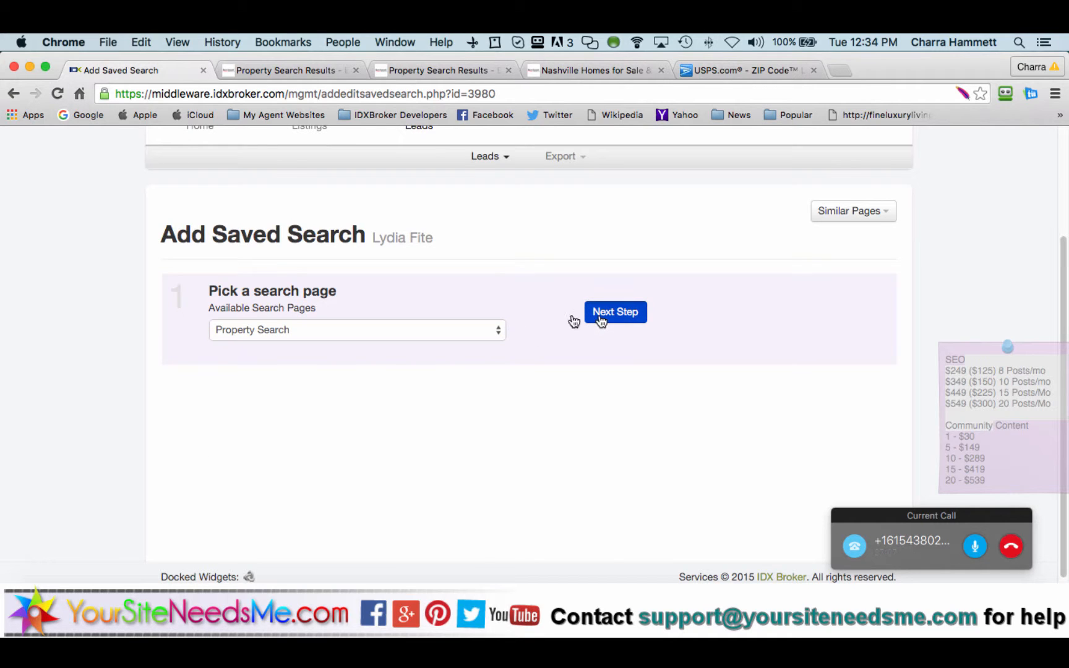
scroll(211, 401, "down", 4)
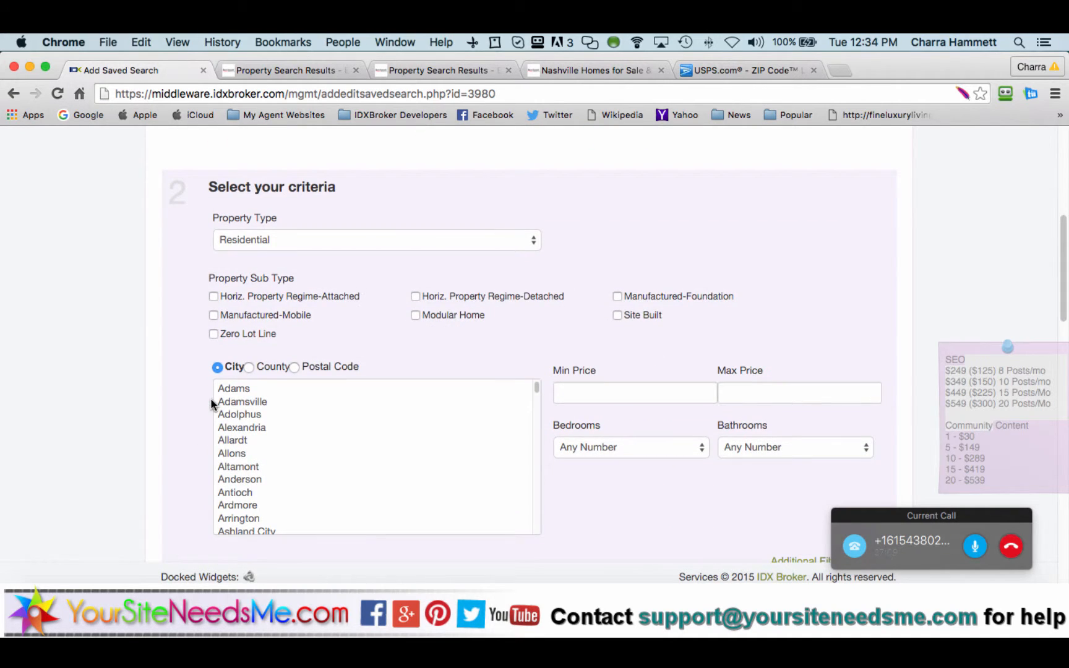
Step: Limit the search to postal code 37013 with a 150000–200000 price range
left_click(293, 367)
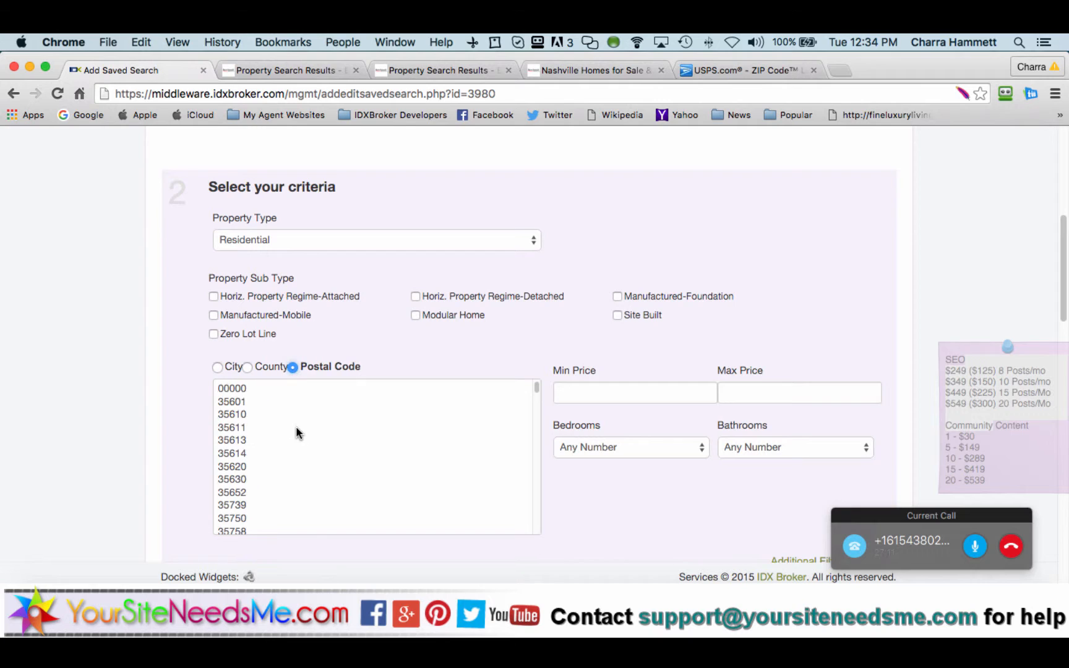
left_click(295, 432)
type("37010")
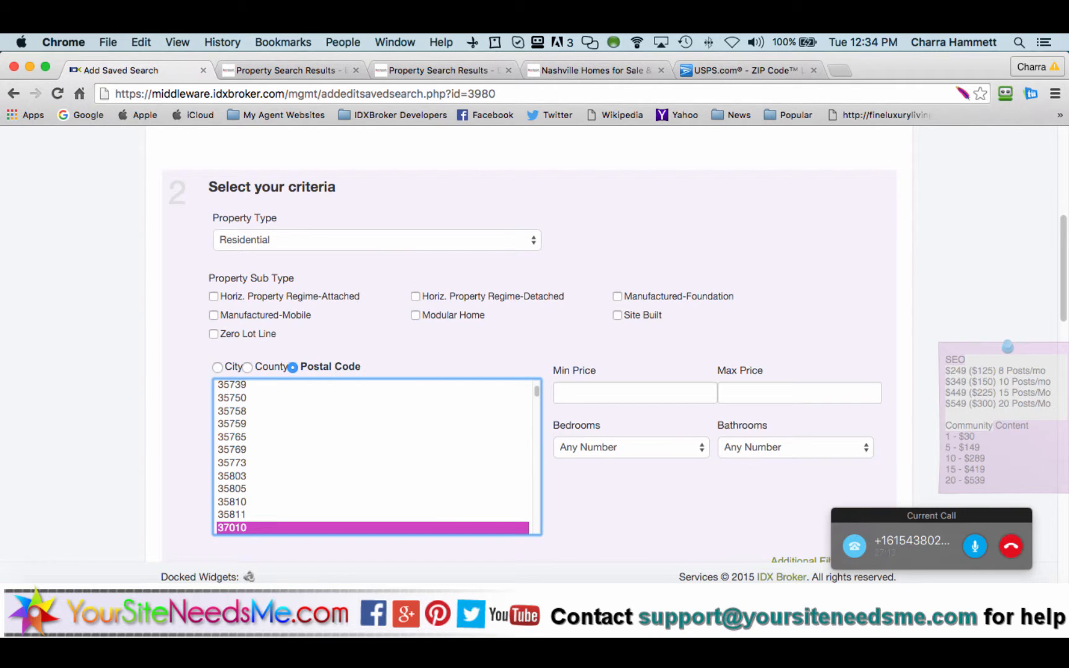
type("3")
scroll(601, 495, "down", 1)
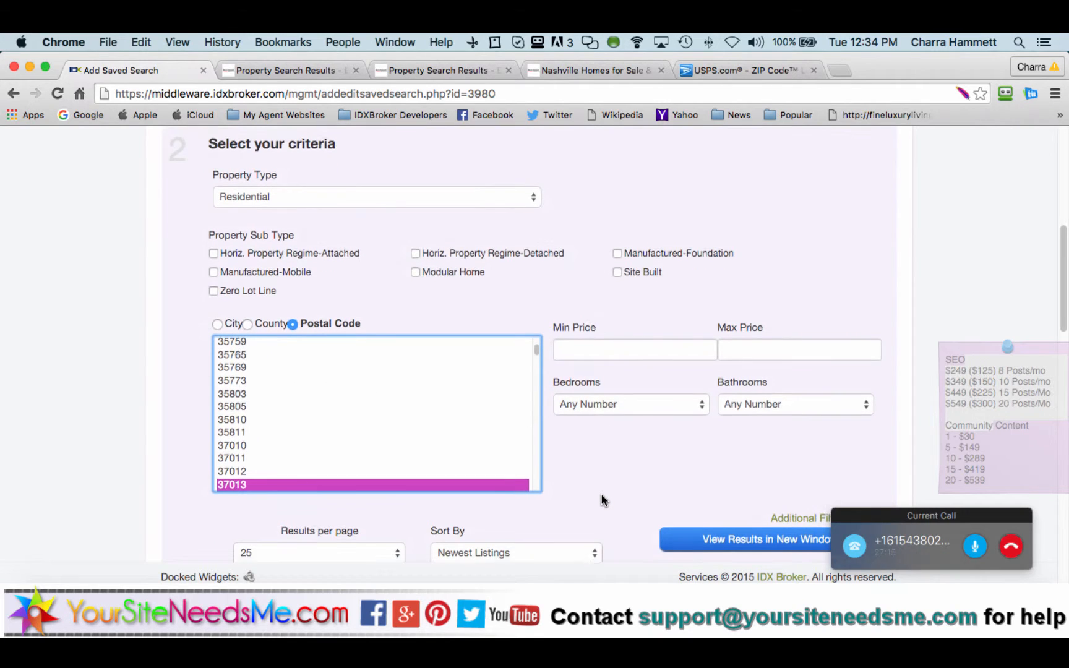
scroll(604, 500, "down", 2)
left_click(599, 241)
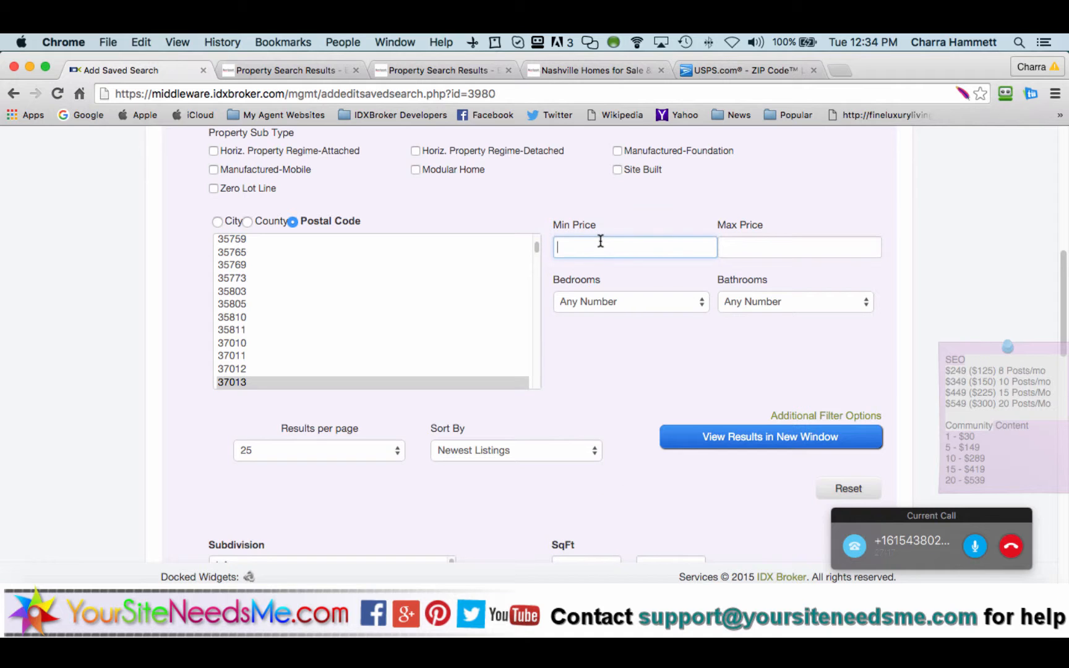
type("150000")
key("Tab")
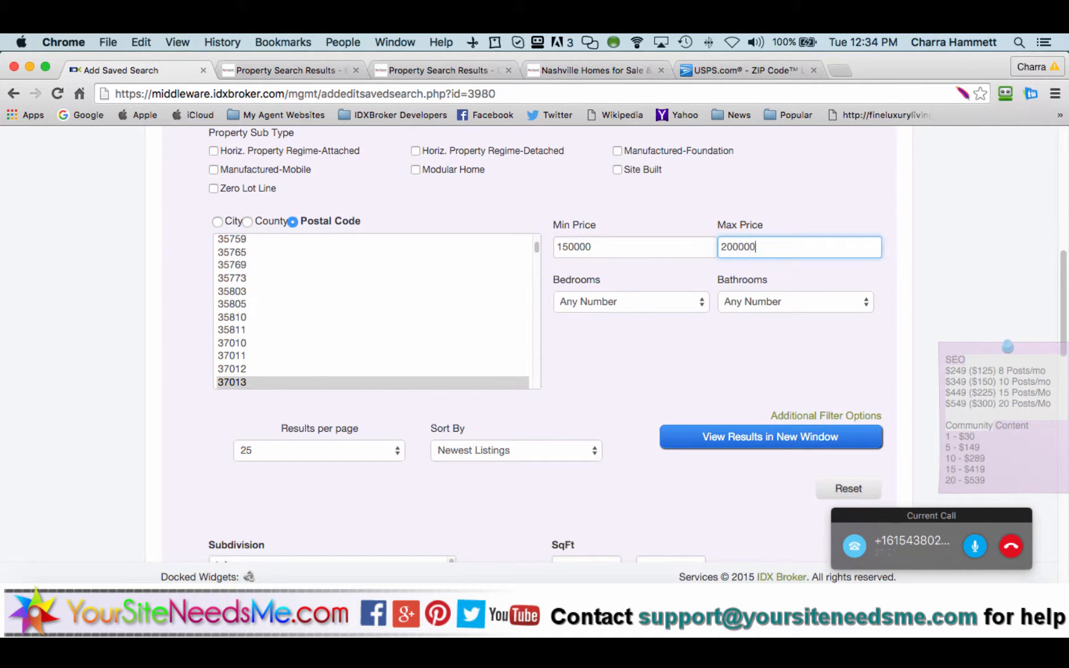
Step: Require 3+ bedrooms and 2+ bathrooms, then preview the matches in a new window
left_click(619, 295)
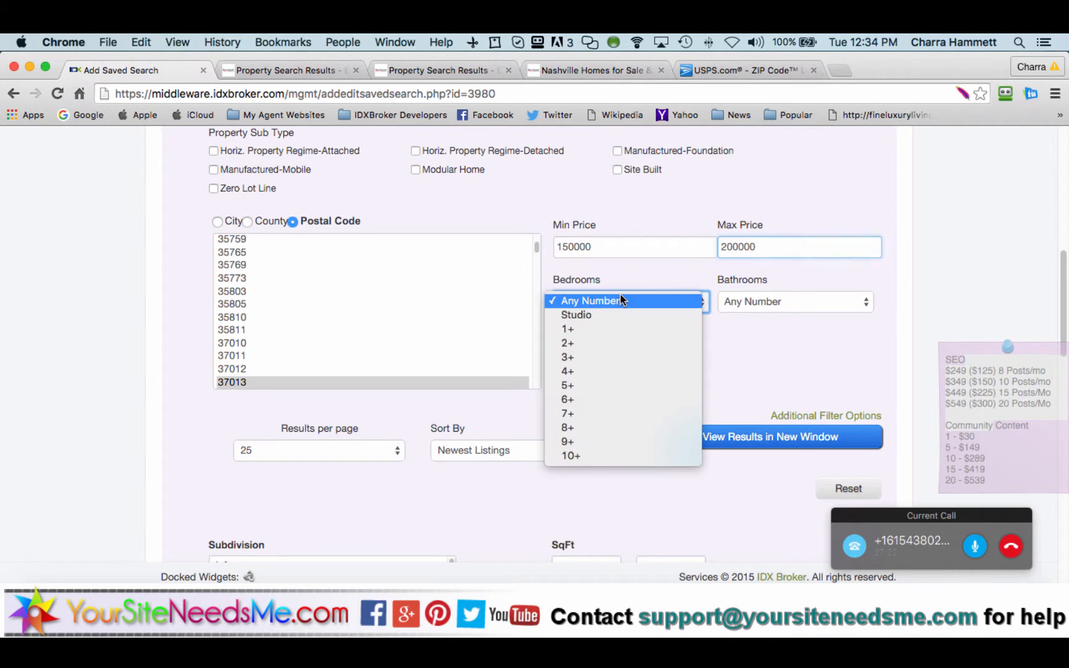
left_click(622, 357)
left_click(744, 303)
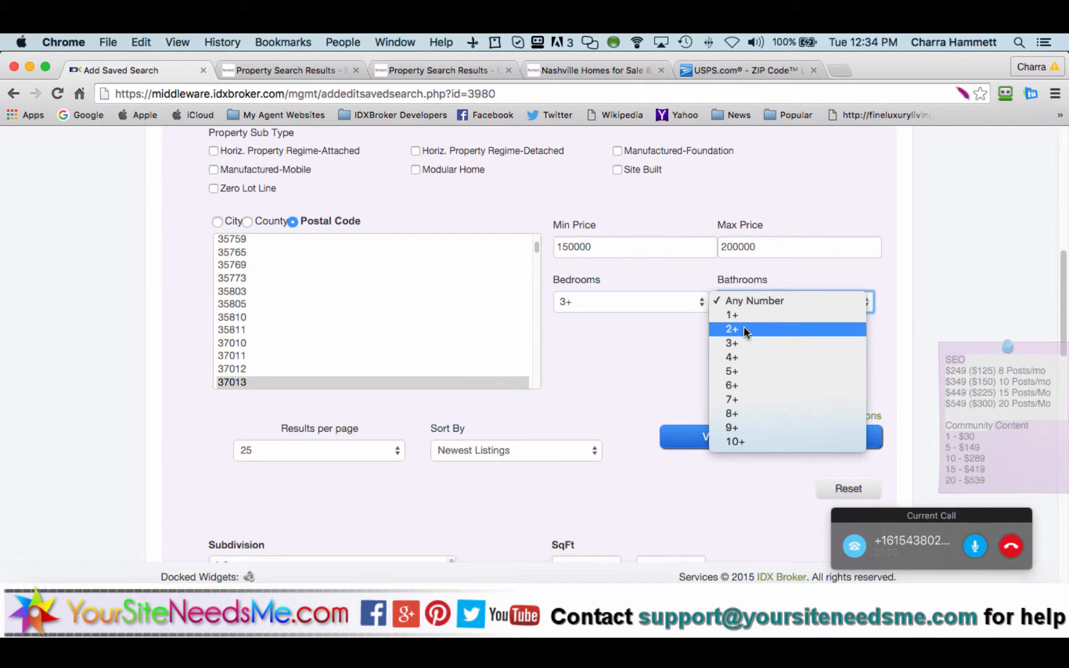
left_click(744, 329)
left_click(699, 441)
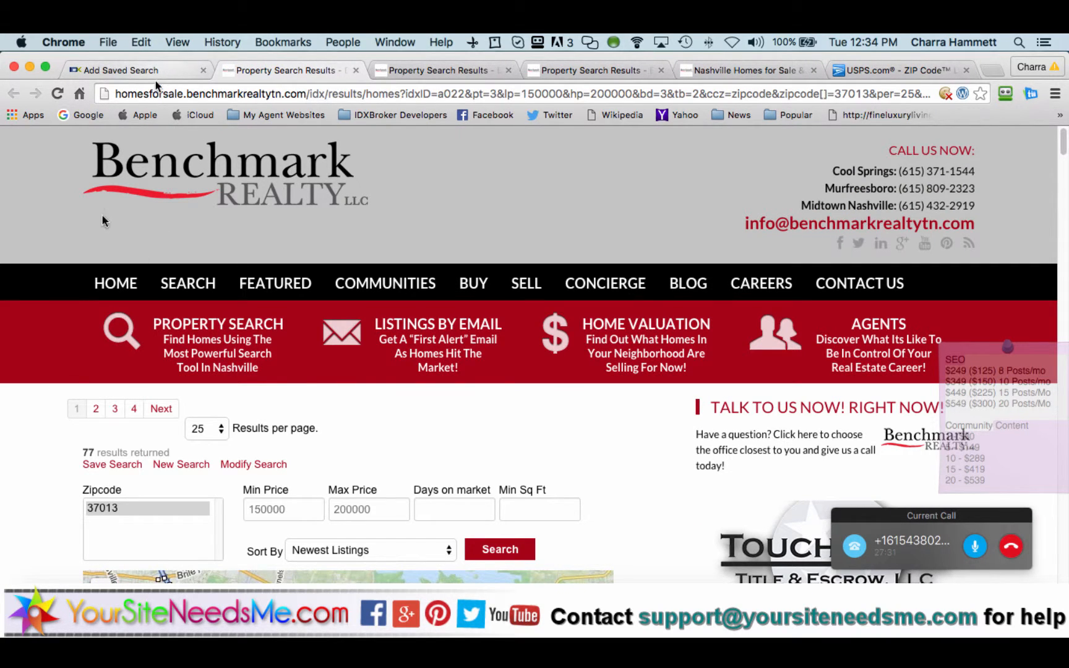
Step: Scroll through the 77 previewed listings, then return to the Add Saved Search form
scroll(58, 465, "down", 3)
scroll(58, 465, "down", 8)
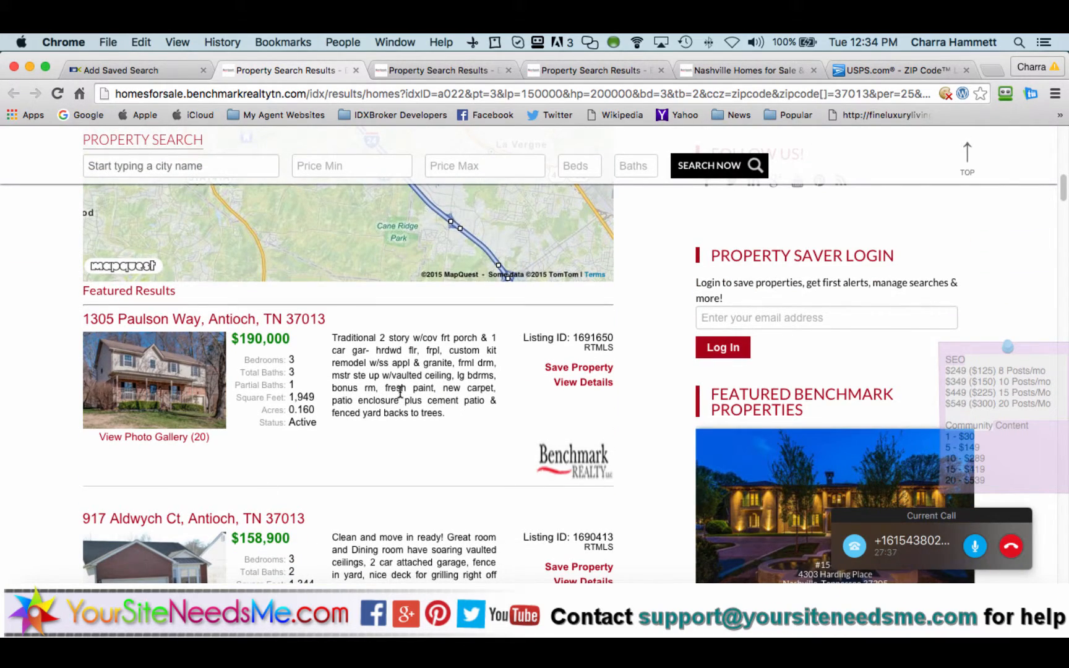
left_click(167, 70)
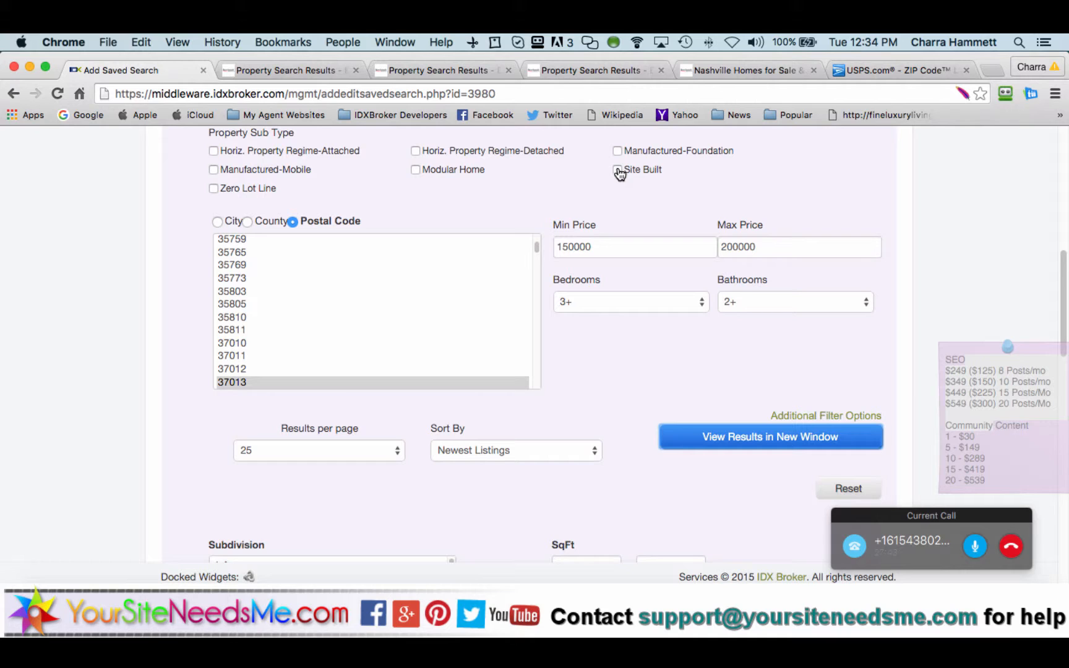
scroll(619, 173, "up", 1)
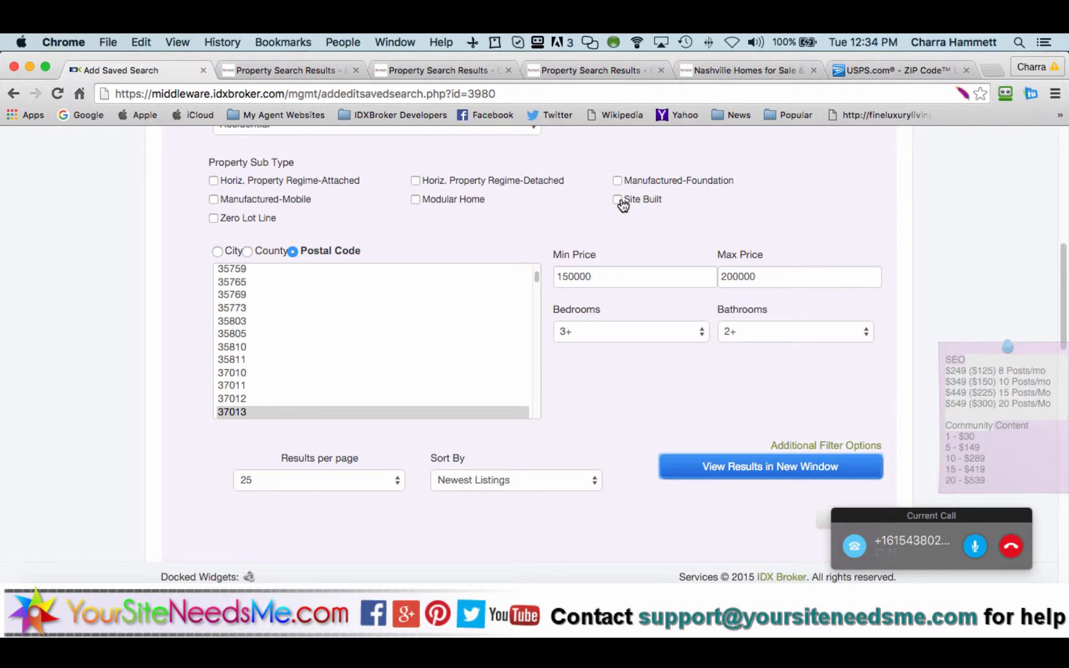
scroll(599, 207, "down", 3)
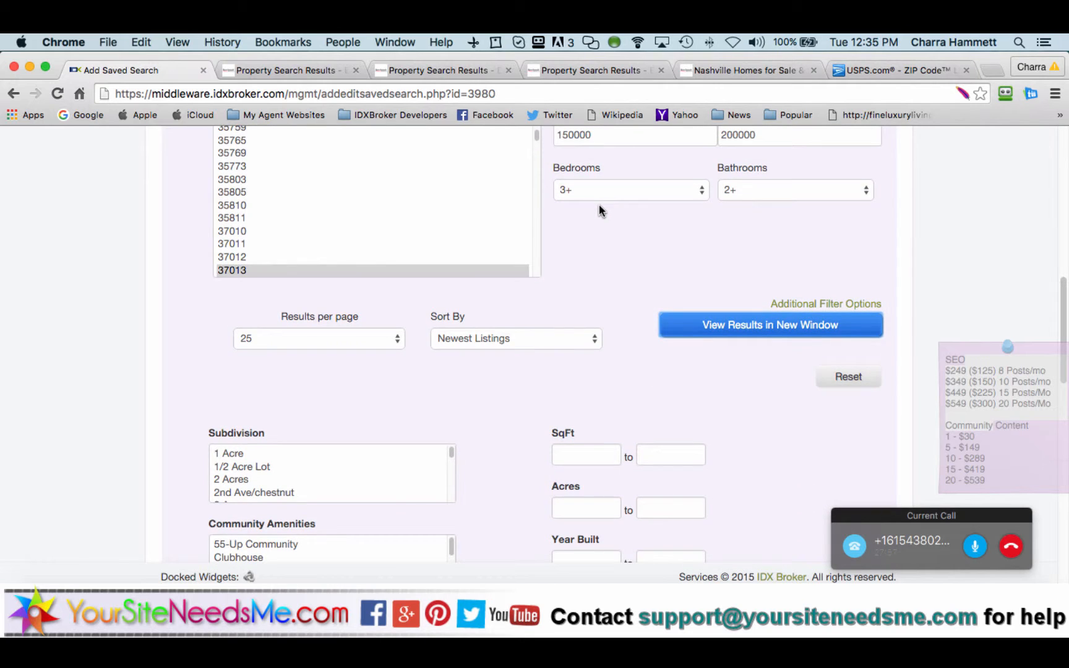
scroll(599, 211, "down", 3)
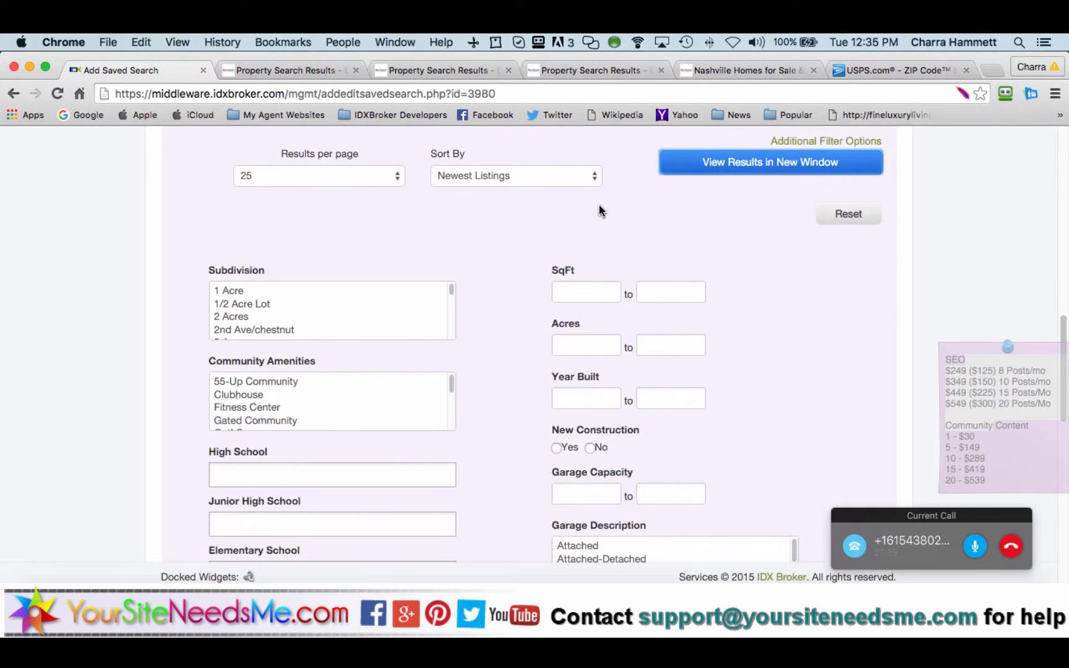
scroll(599, 211, "up", 6)
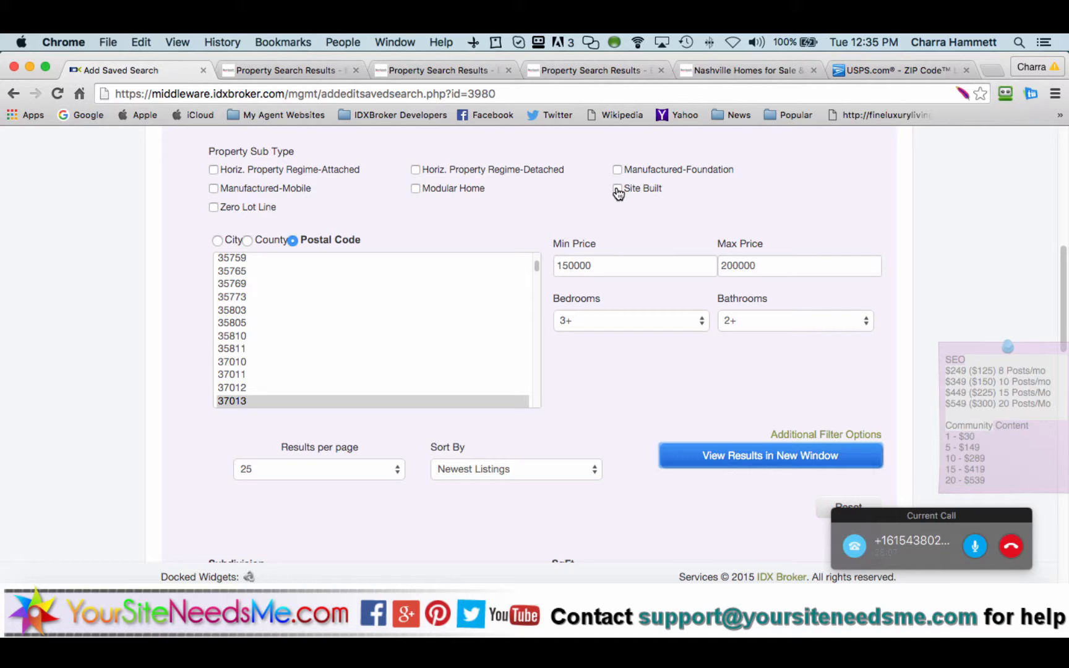
Step: Compare the Antioch 37013 listings with the Site Built search results in their tabs
left_click(296, 70)
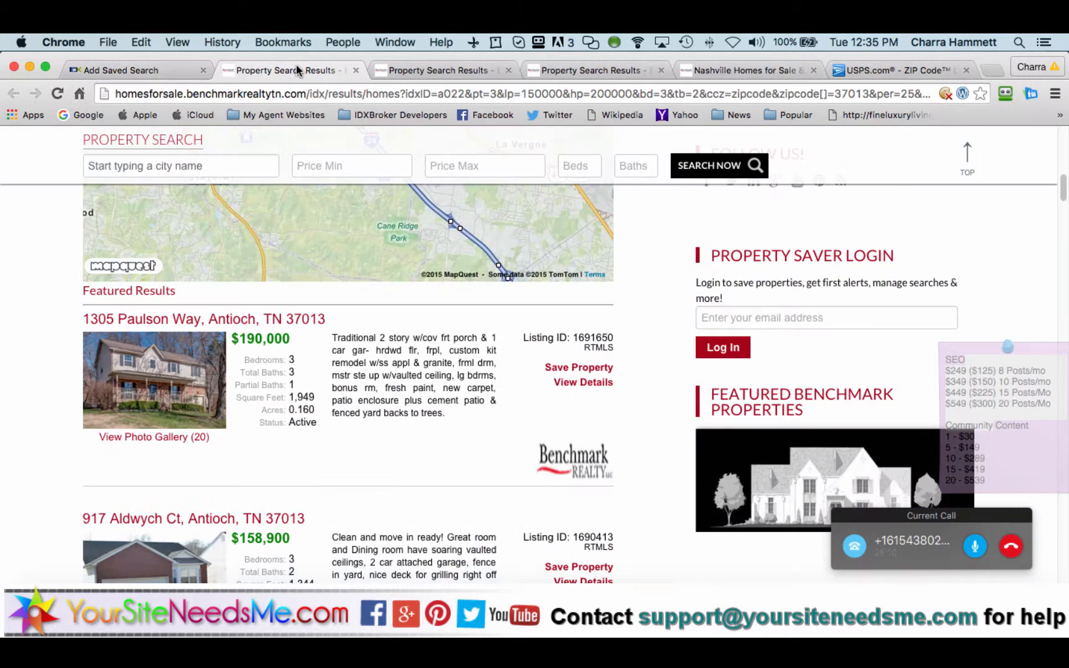
left_click(413, 70)
scroll(25, 370, "down", 5)
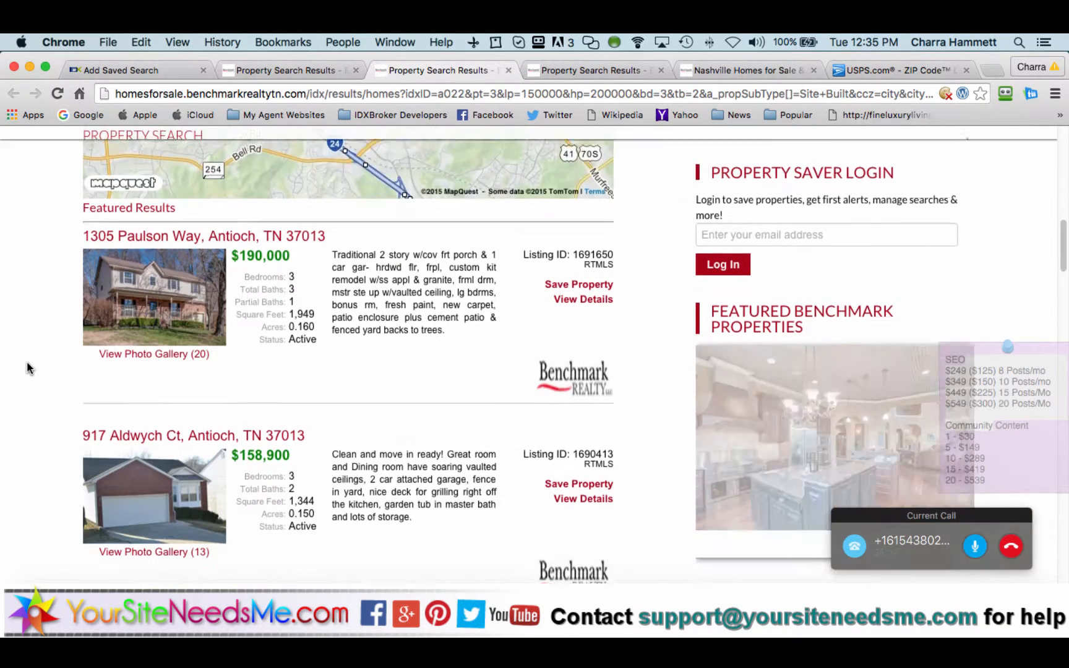
scroll(27, 362, "down", 3)
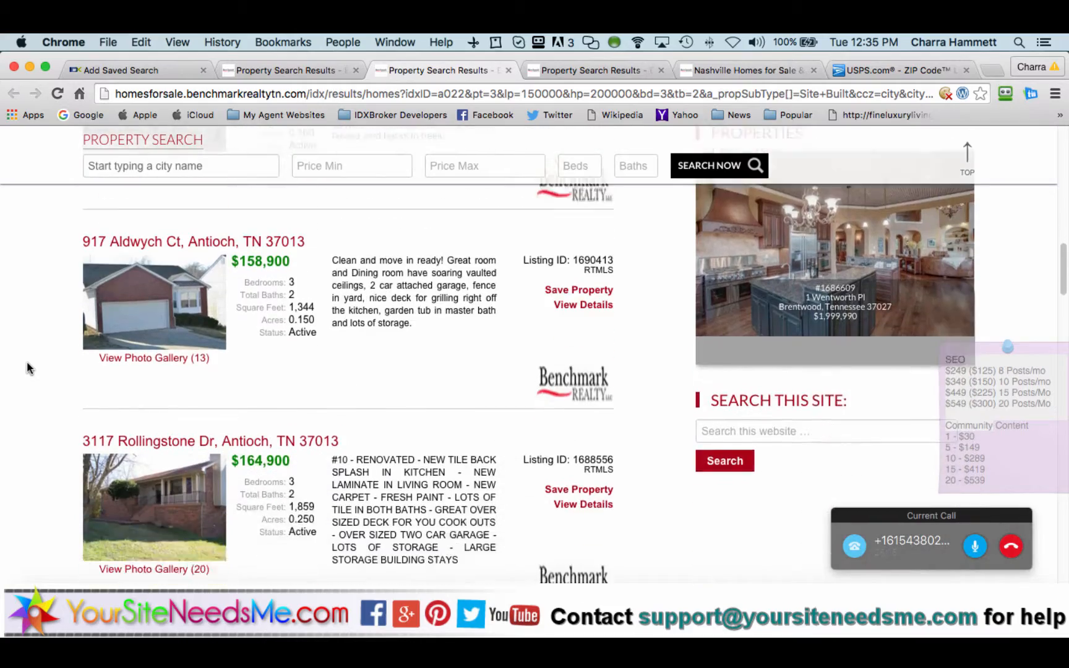
left_click(312, 70)
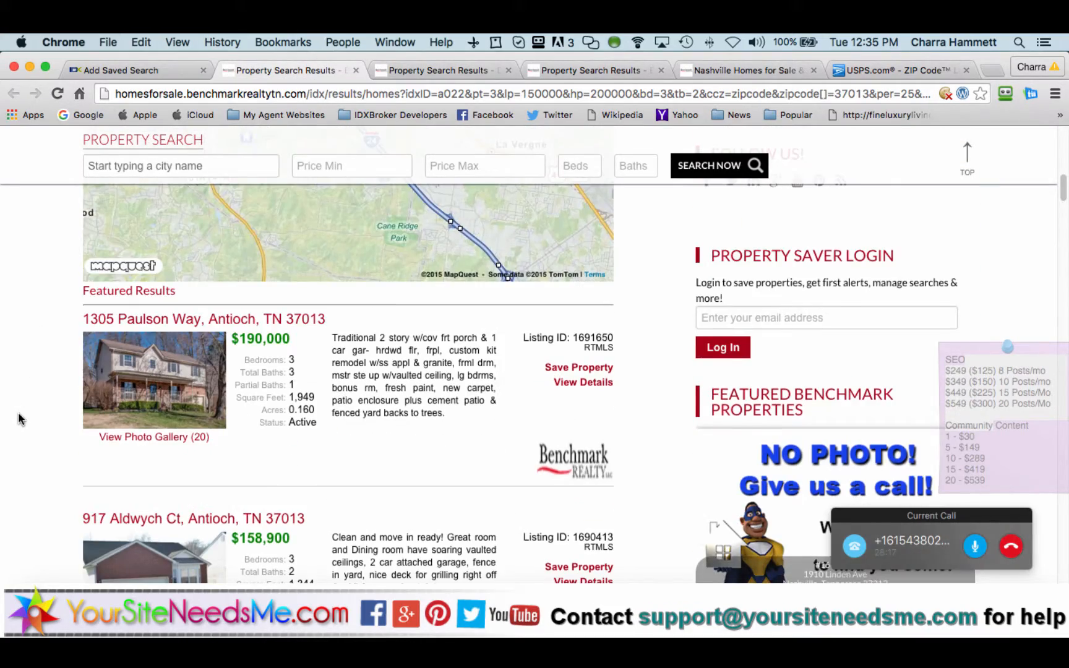
scroll(19, 419, "down", 10)
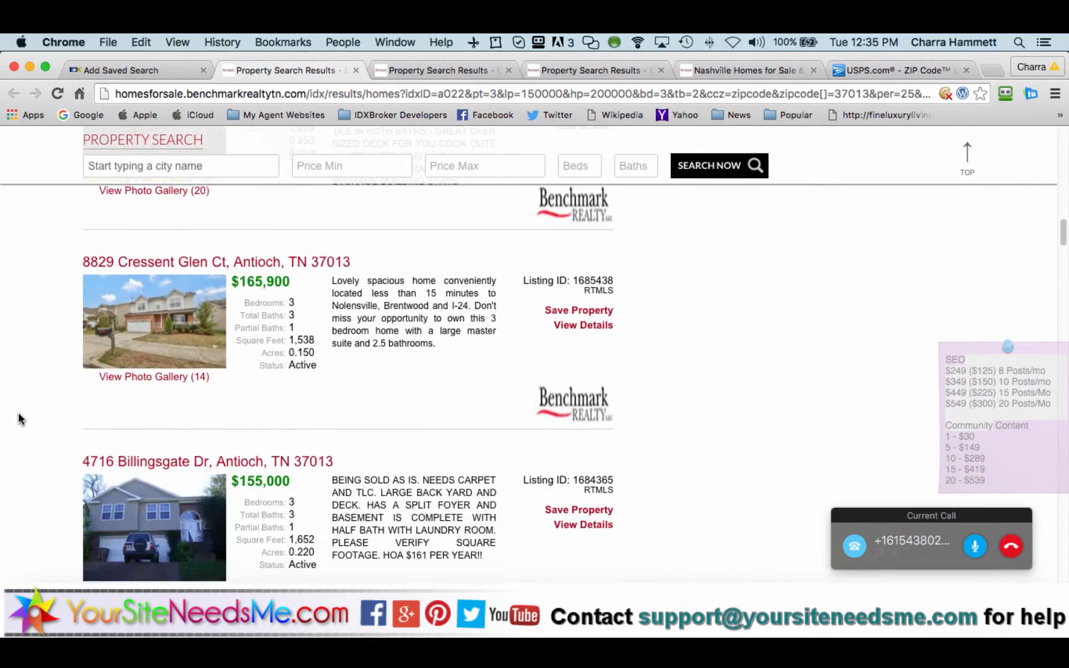
scroll(19, 419, "up", 15)
scroll(24, 477, "down", 2)
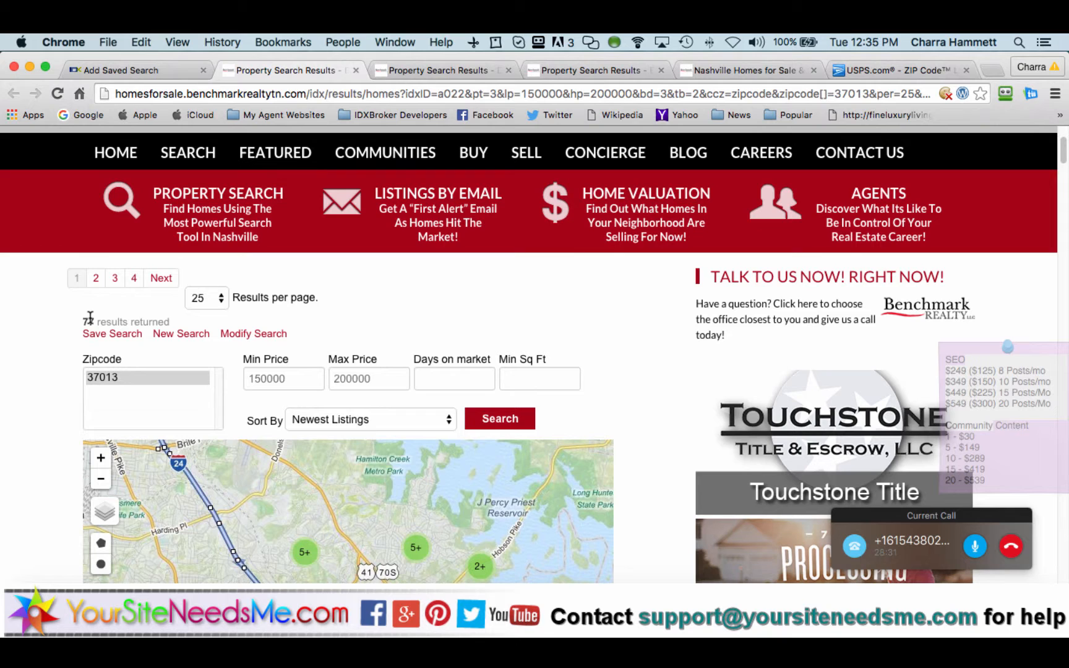
Step: Return to the lead's record via Similar Pages > Edit and show its saved searches
left_click(183, 73)
scroll(578, 417, "up", 3)
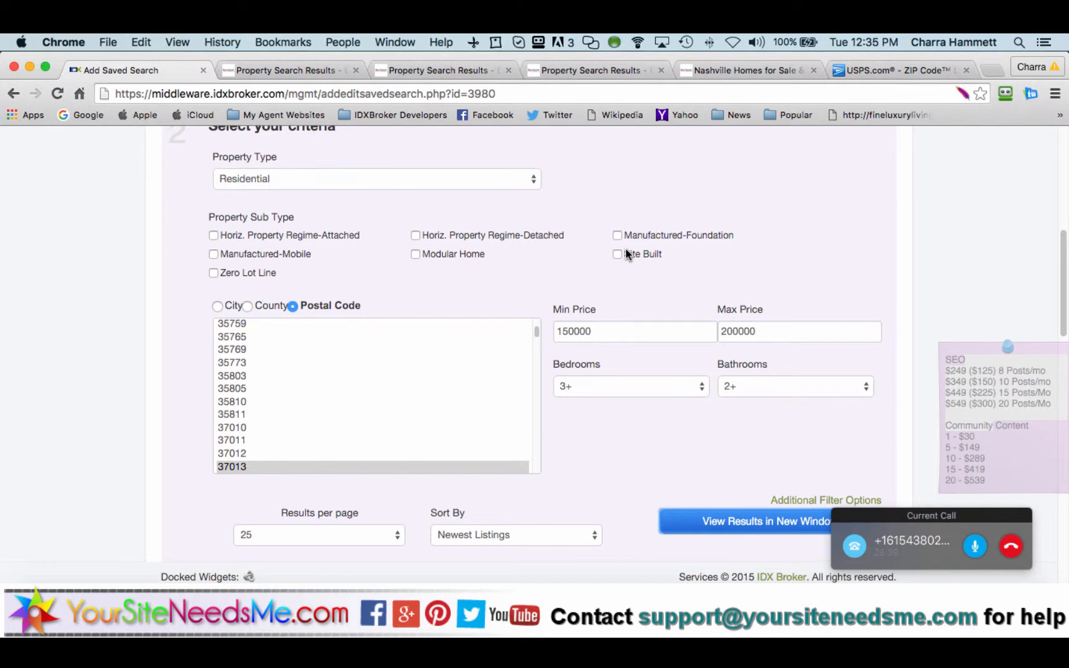
scroll(626, 249, "up", 10)
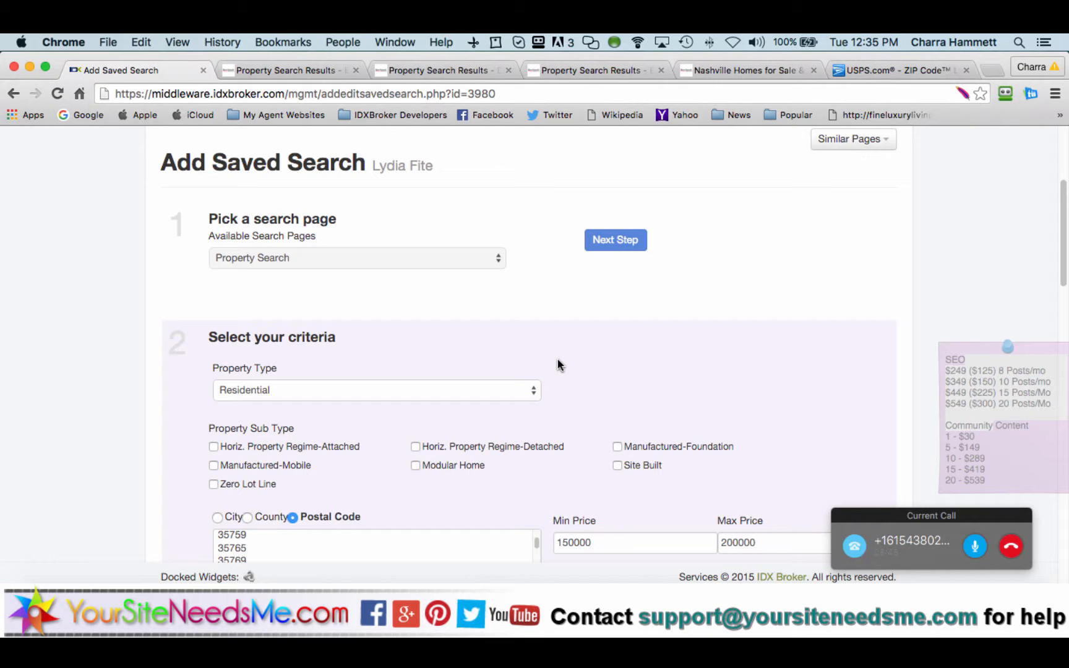
scroll(558, 366, "up", 2)
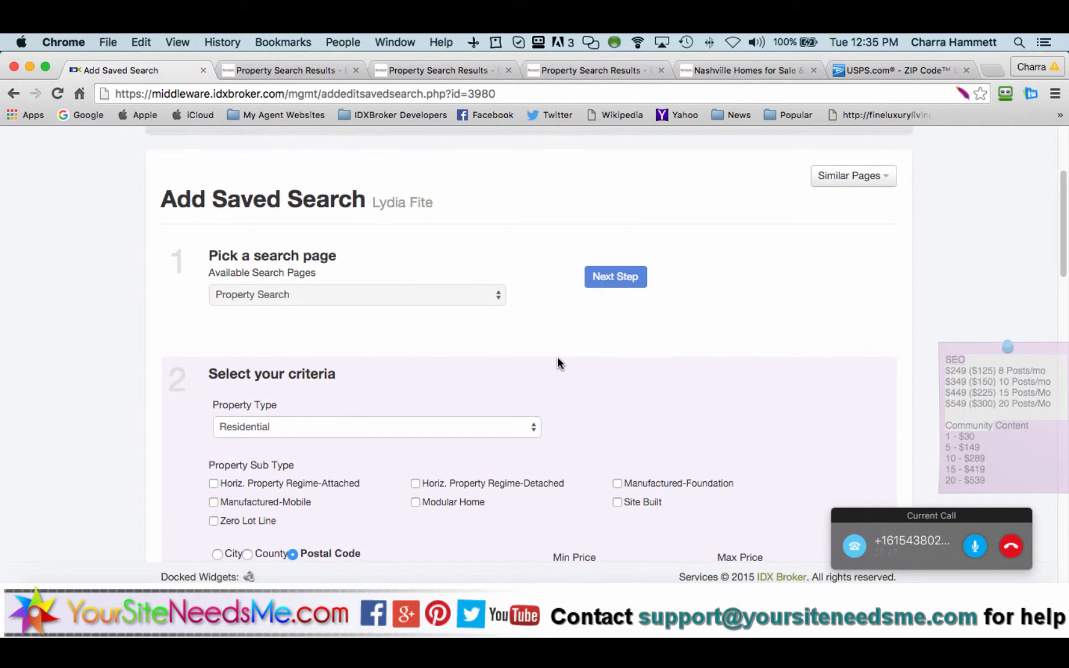
scroll(554, 361, "up", 4)
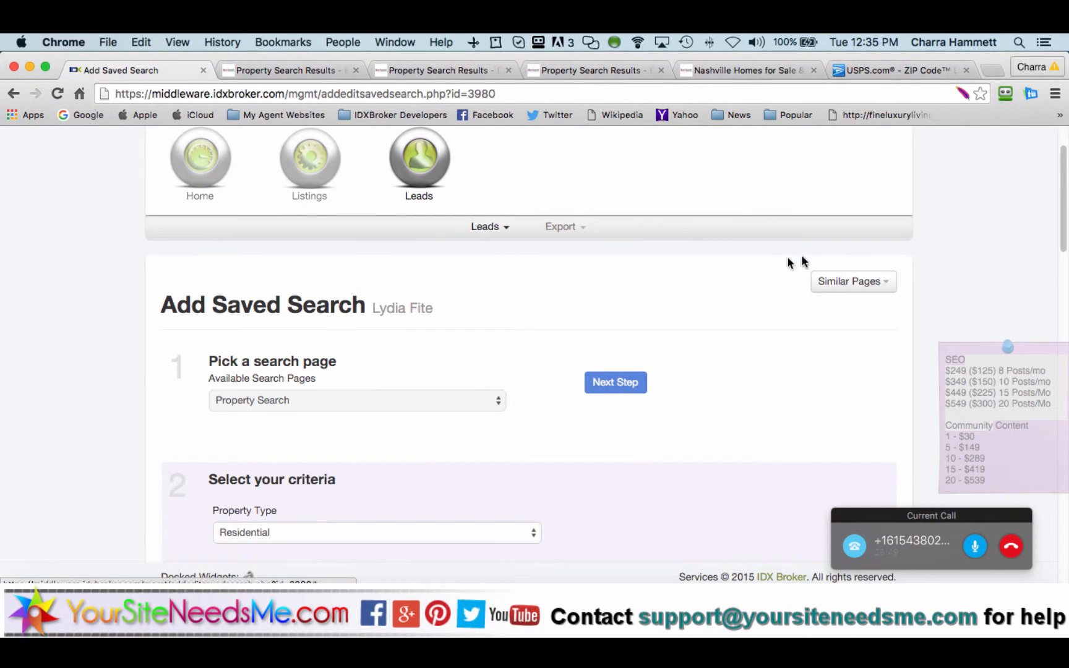
left_click(848, 283)
left_click(842, 310)
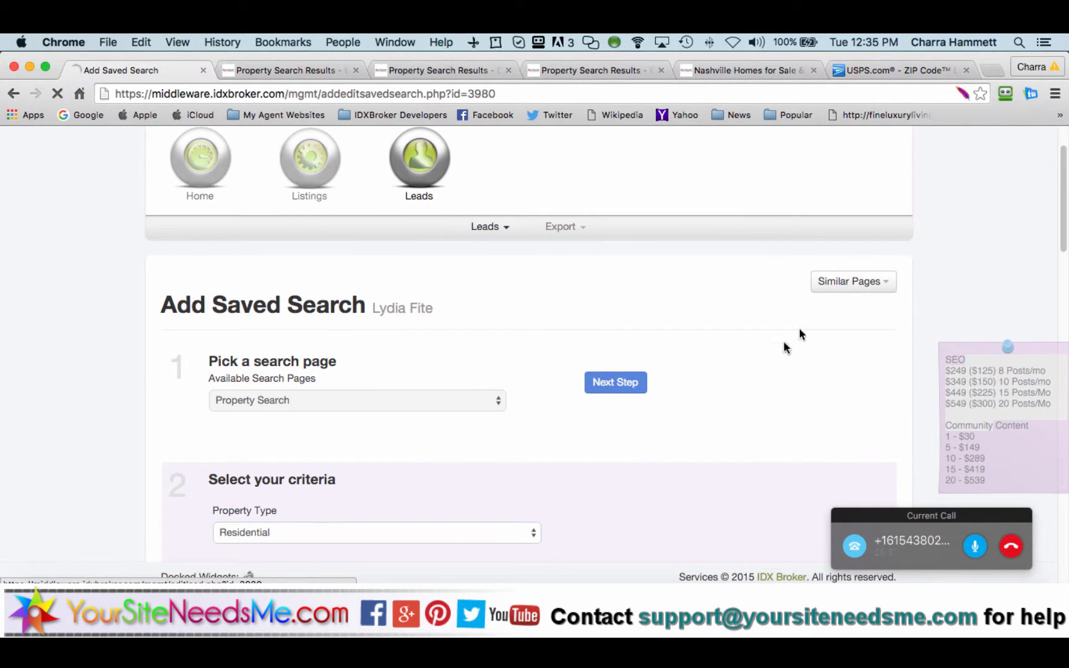
left_click(493, 434)
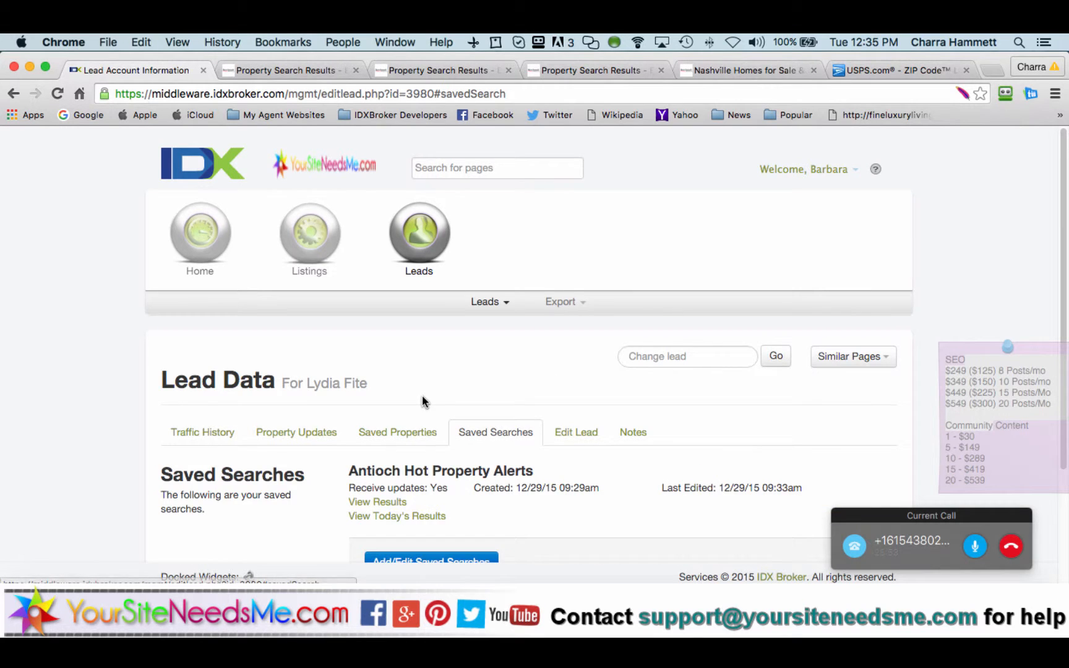
Step: Open Antioch Hot Property Alerts for editing and deselect the Antioch city
left_click(405, 420)
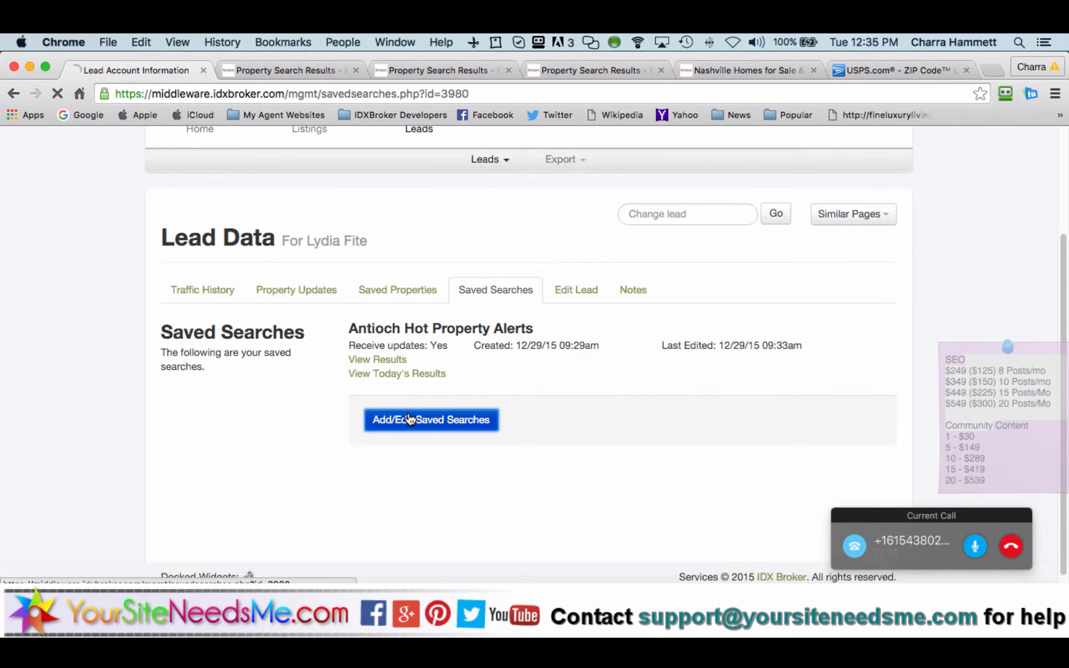
left_click(848, 399)
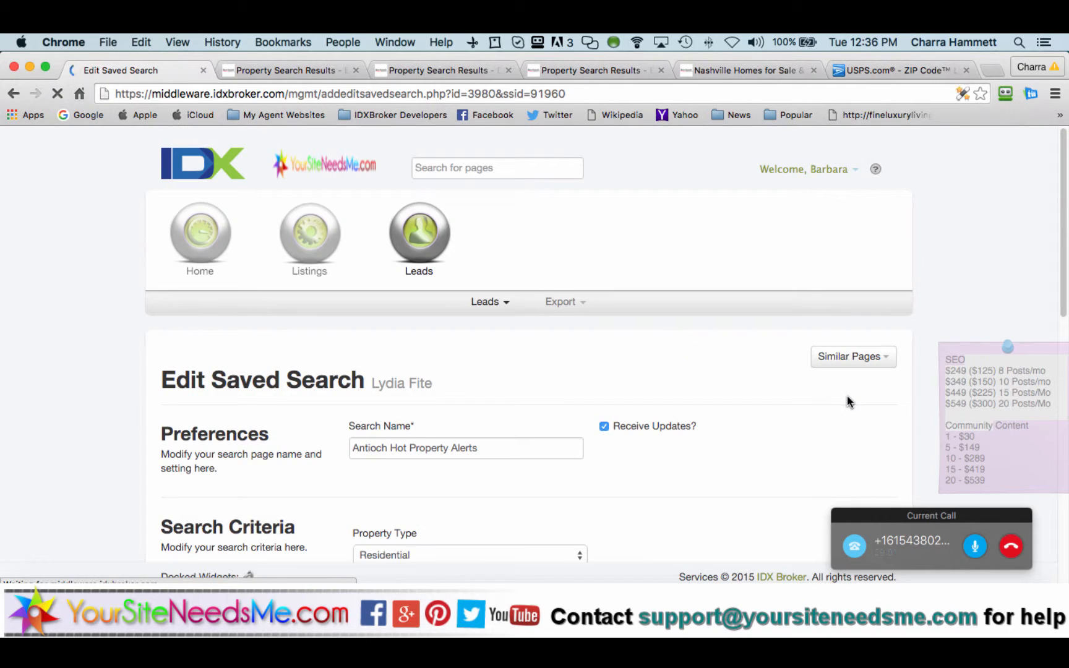
scroll(570, 374, "down", 5)
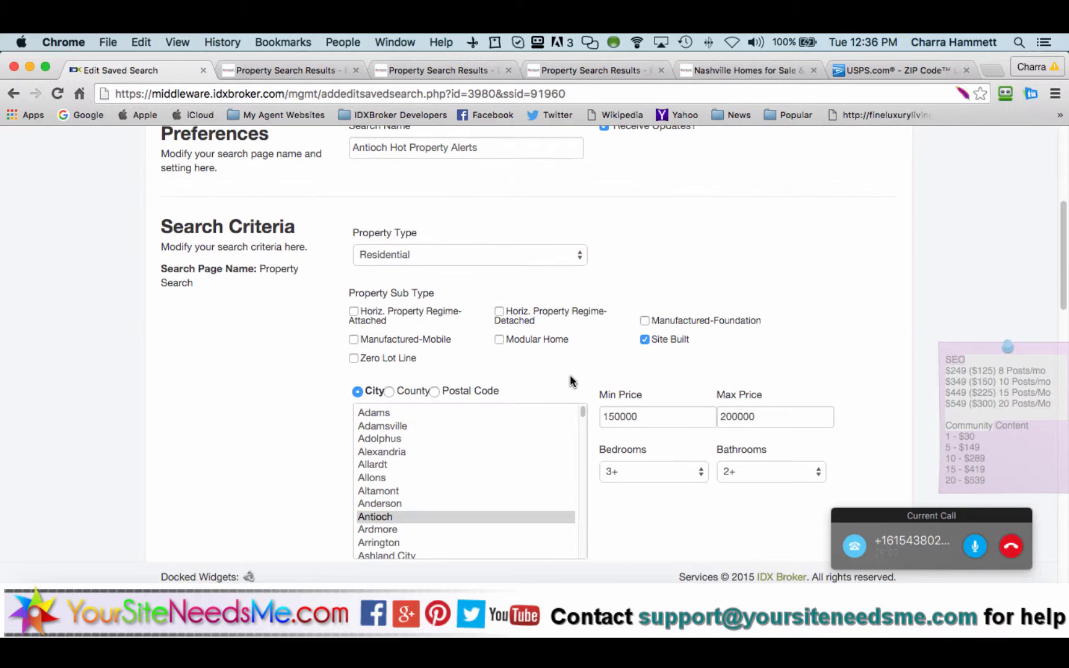
left_click(407, 521, "super")
Step: Switch the location to postal code 37013 and untick the Site Built sub type
left_click(432, 391)
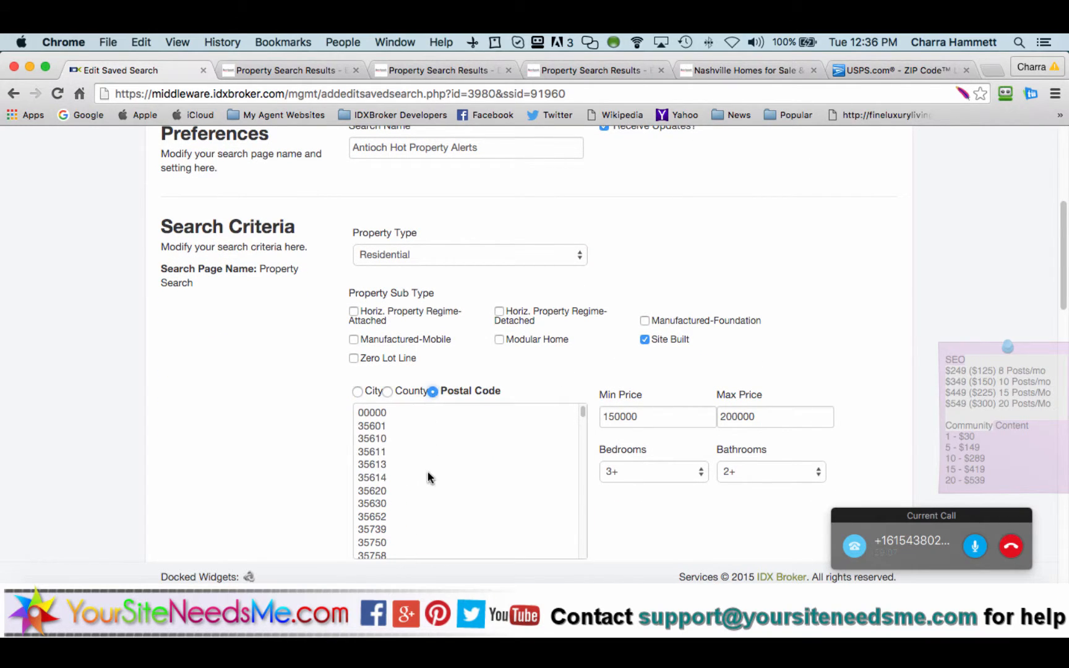
left_click(428, 474)
key("Down")
key("7")
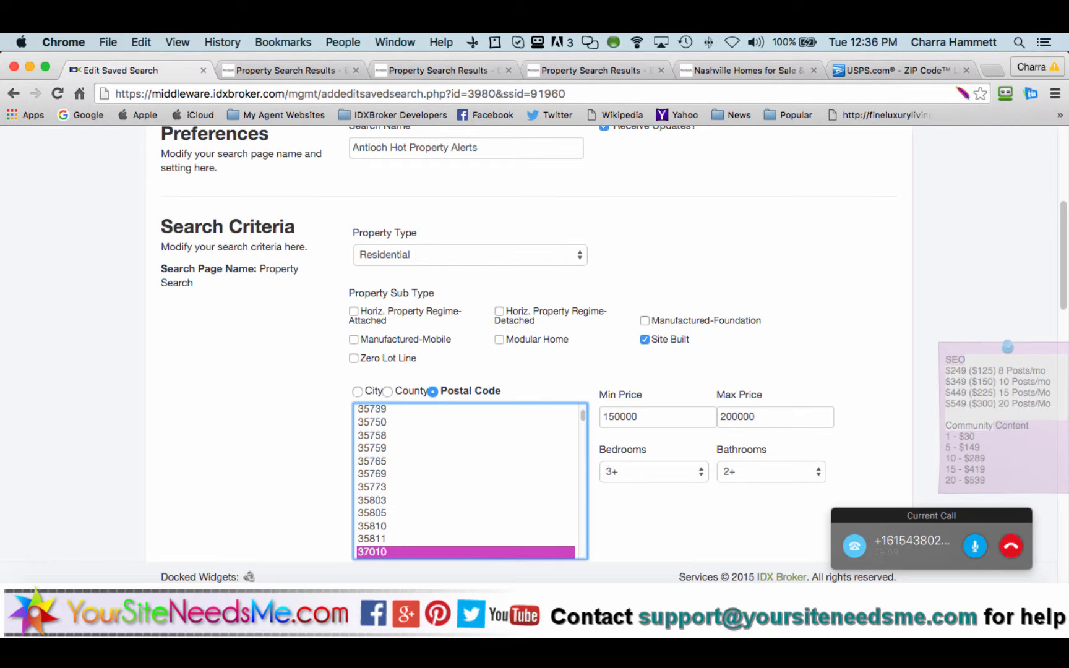
key("0")
key("1")
key("3")
left_click(645, 340)
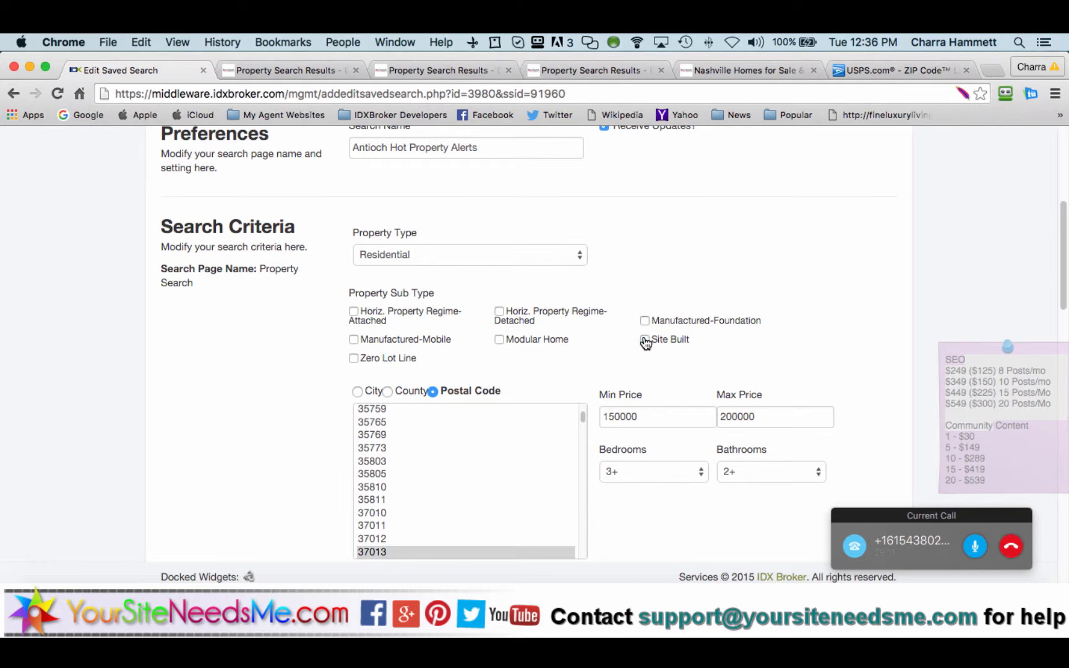
scroll(613, 348, "down", 6)
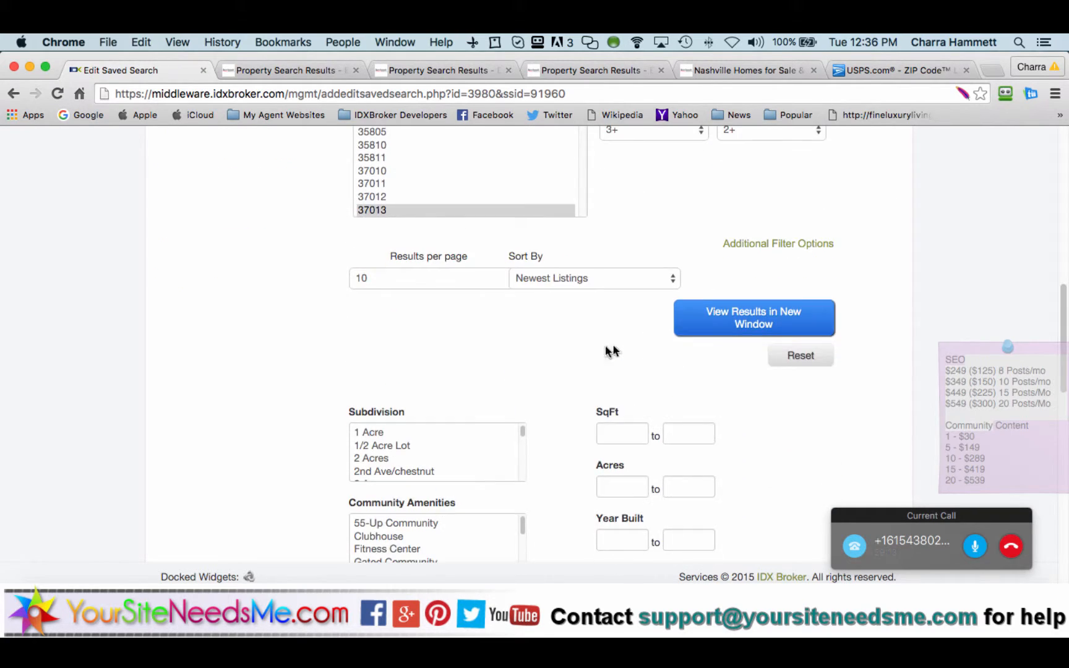
scroll(554, 376, "down", 12)
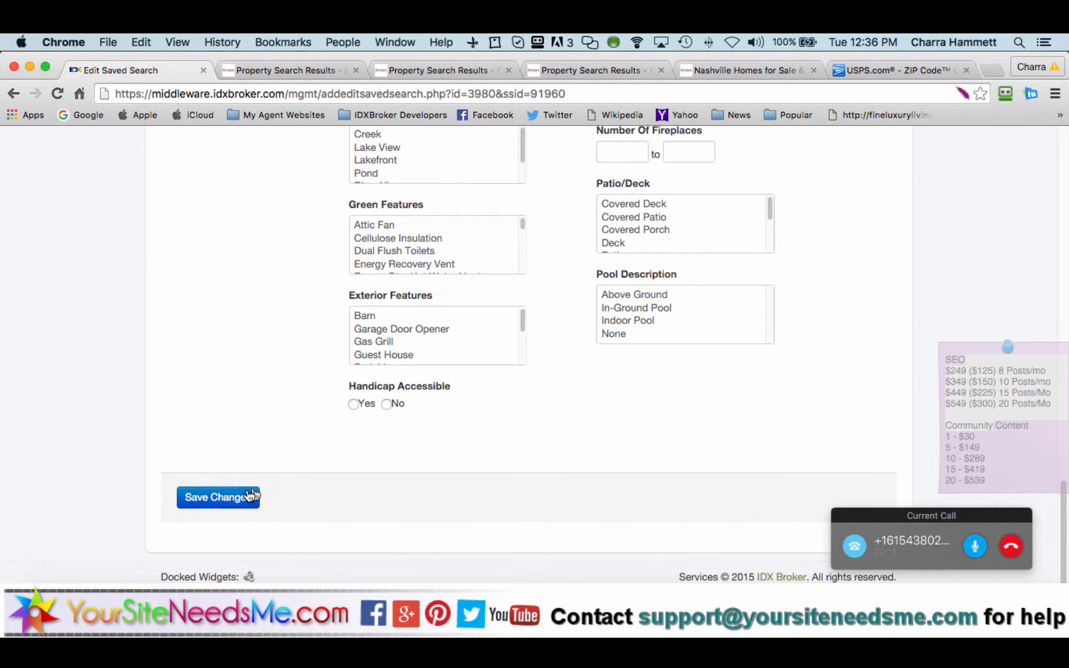
Step: Save the postal-code changes, go back to the lead, and view its saved searches
left_click(251, 496)
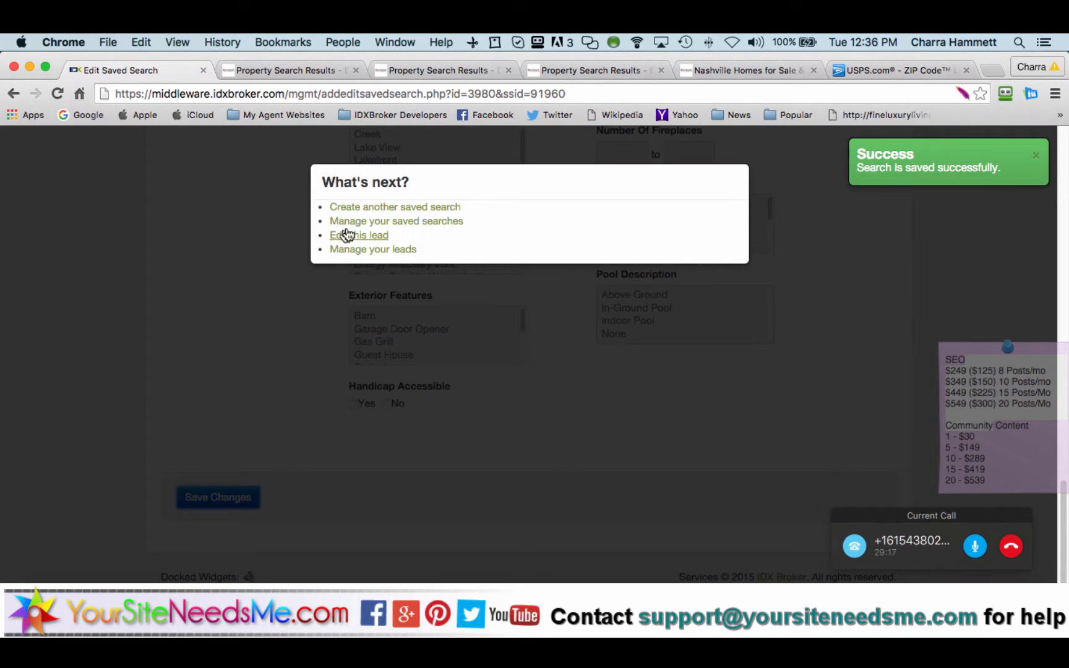
left_click(367, 235)
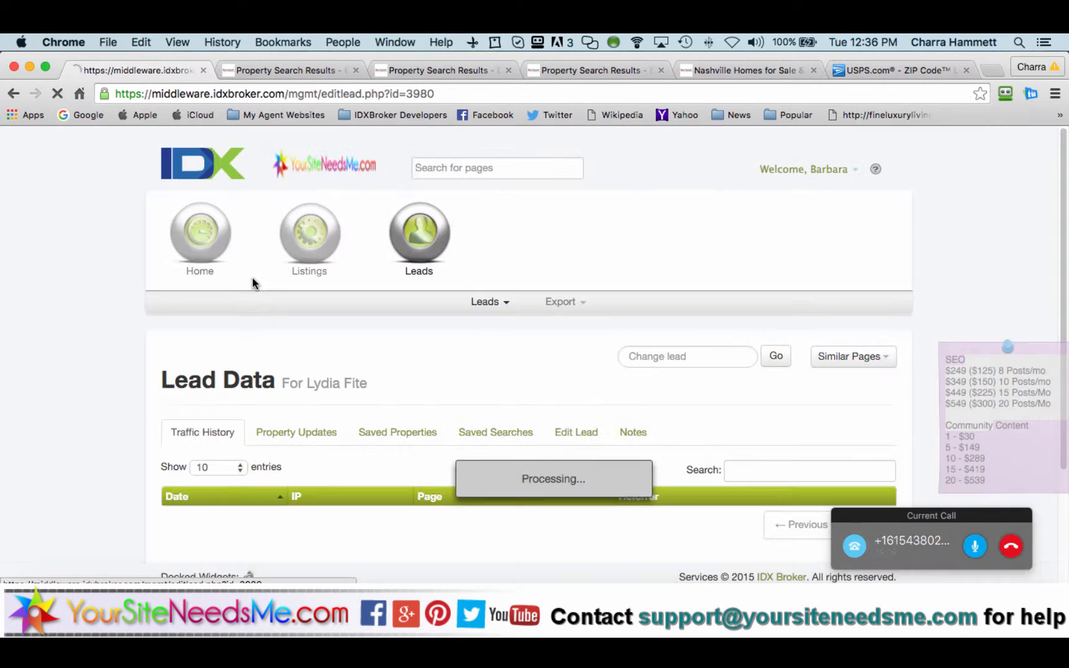
left_click(499, 433)
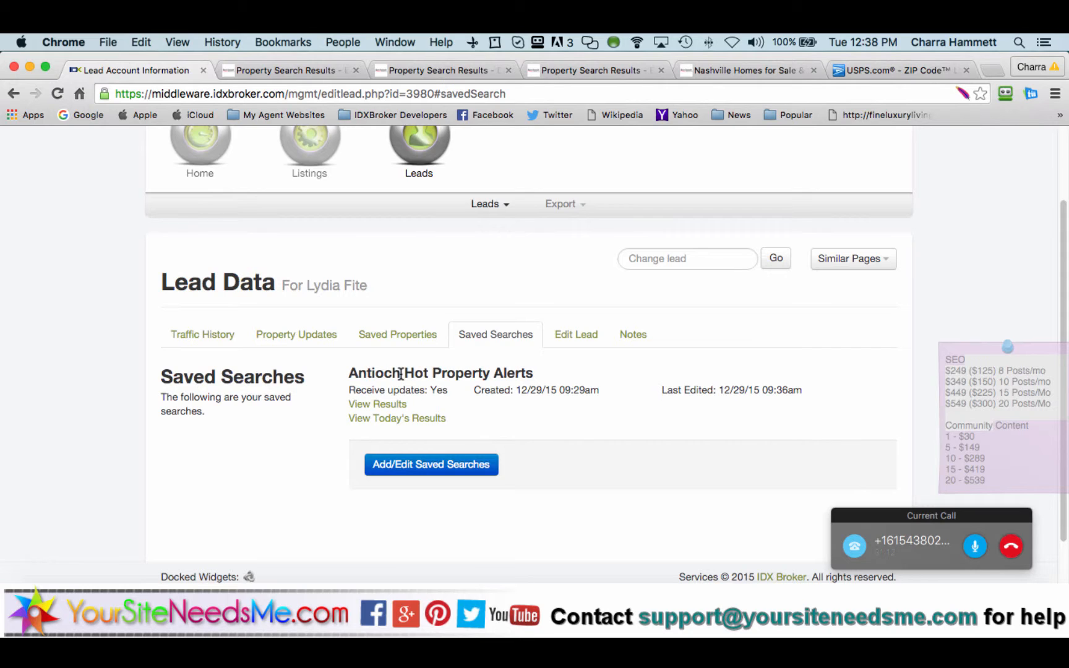
Step: Open Google Maps in a new browser tab
left_click(993, 70)
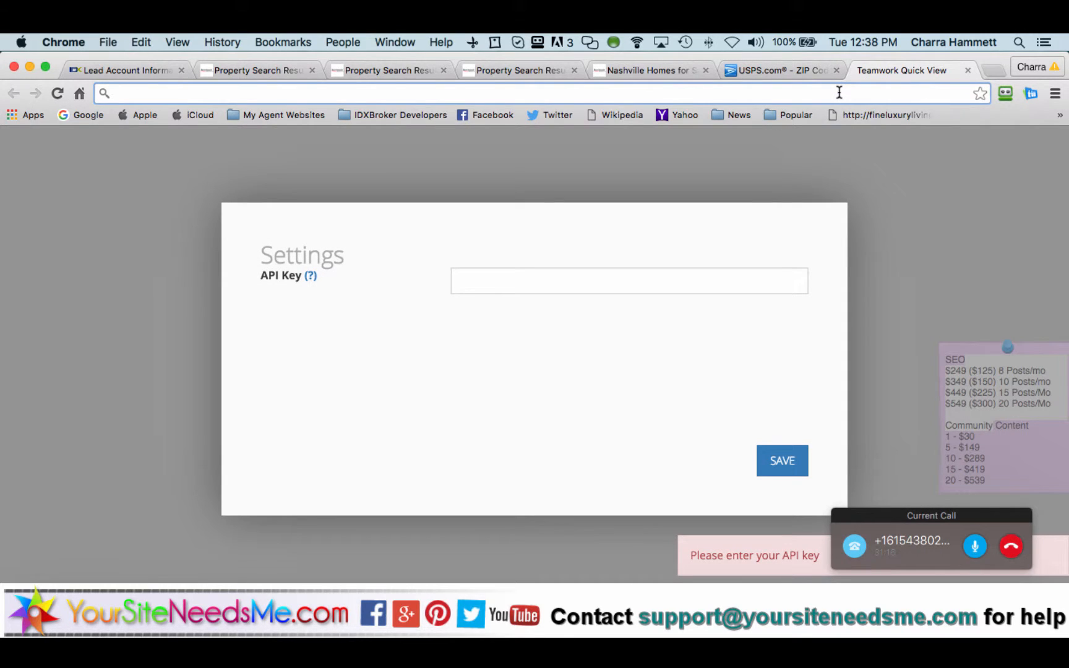
type("google")
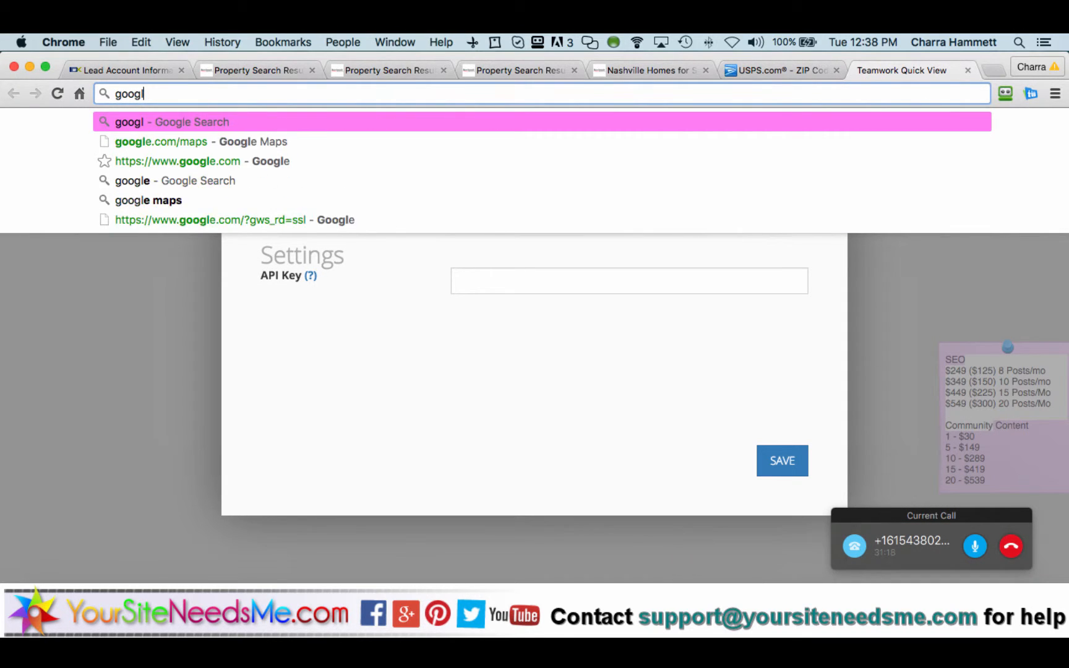
type(".co")
key("Return")
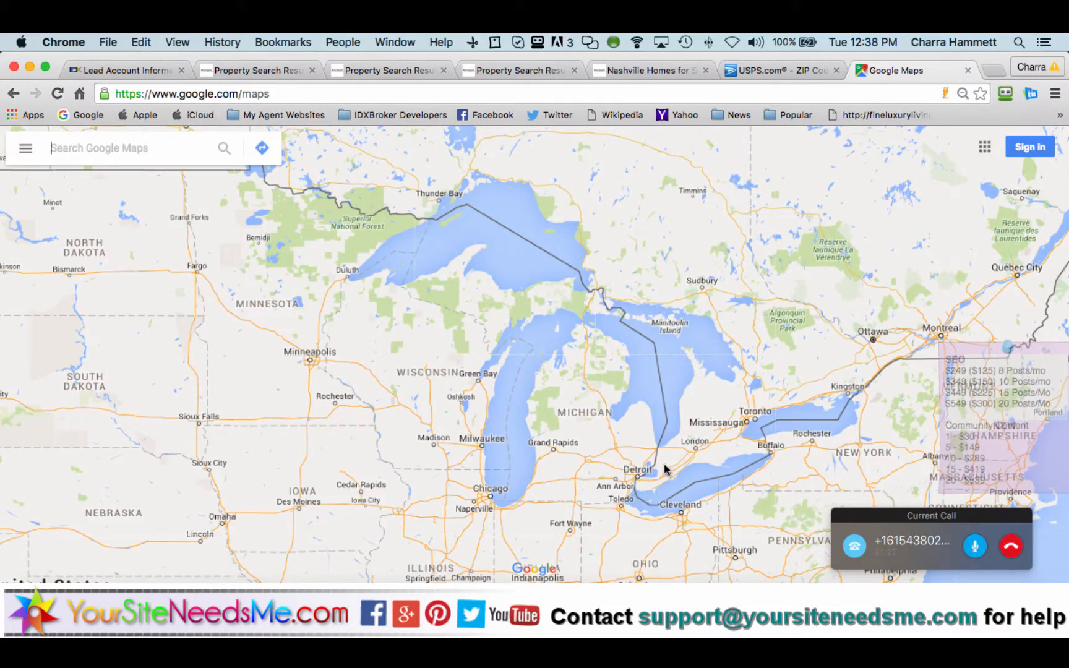
Step: Move the map down to Nashville and select the Spring Hill, TN label
scroll(615, 475, "up", 2)
left_click_drag(613, 475, 599, 234)
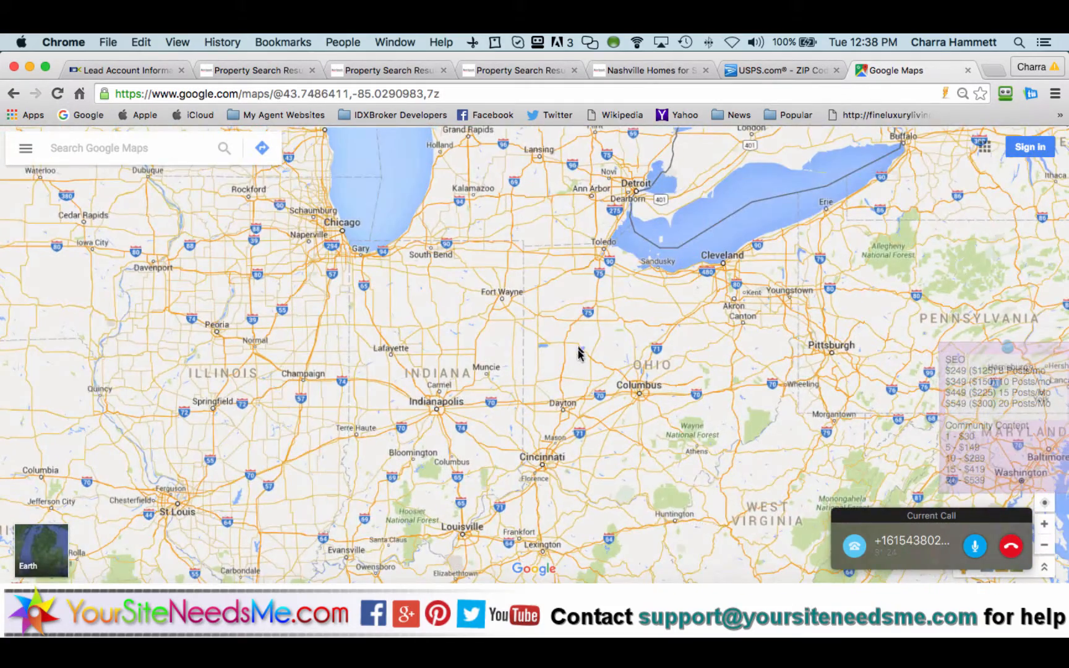
left_click_drag(578, 347, 590, 136)
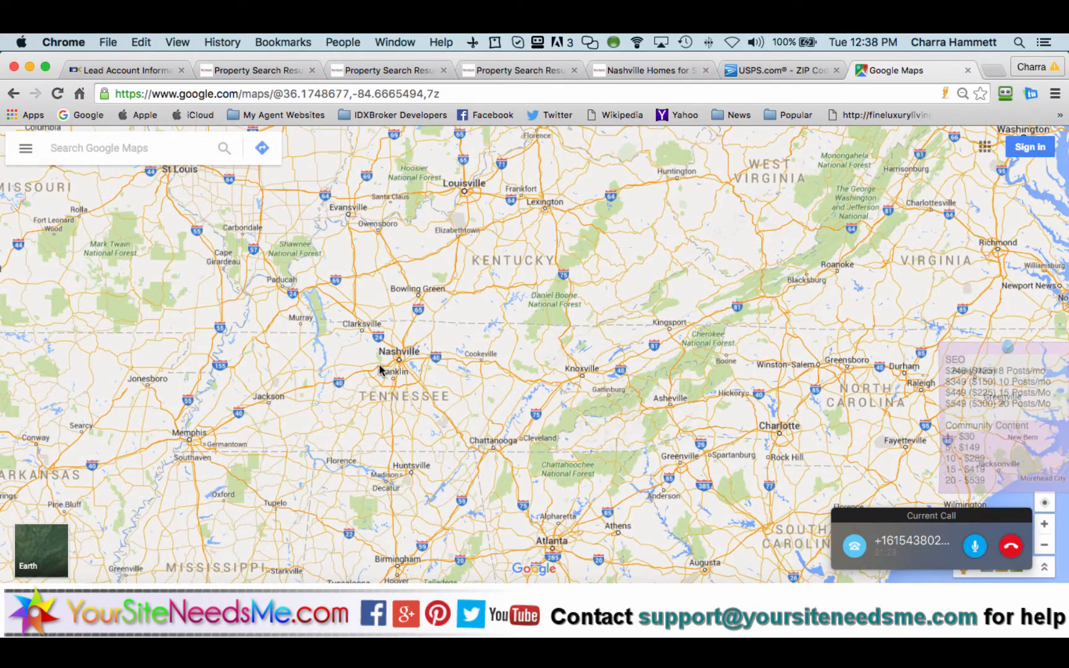
scroll(380, 369, "up", 1)
scroll(381, 369, "up", 2)
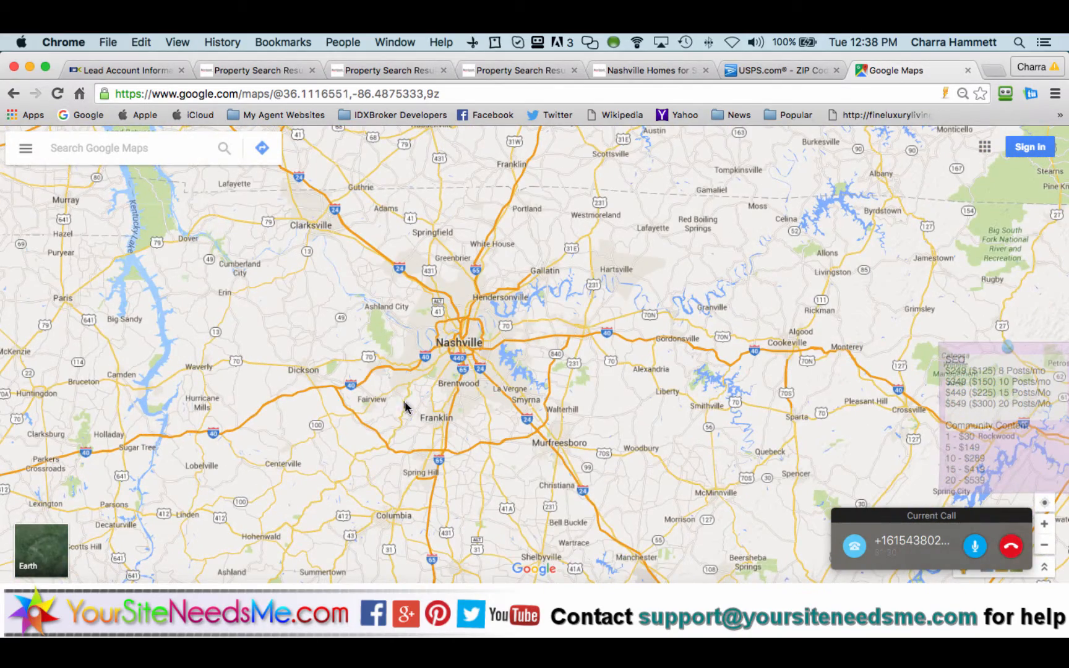
left_click_drag(405, 407, 400, 380)
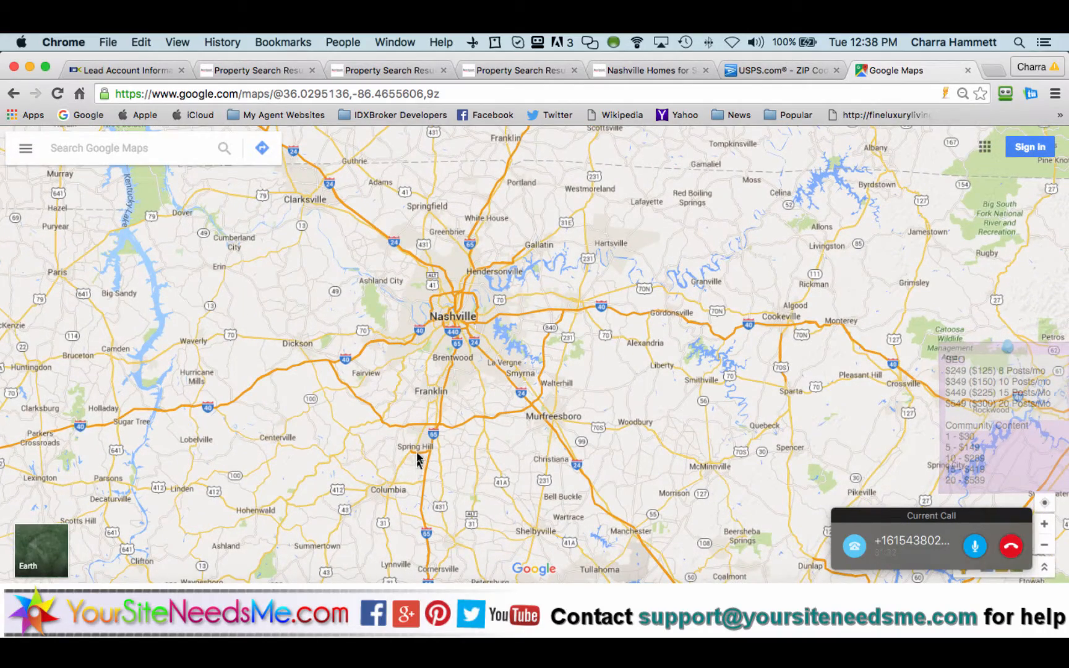
left_click(420, 454)
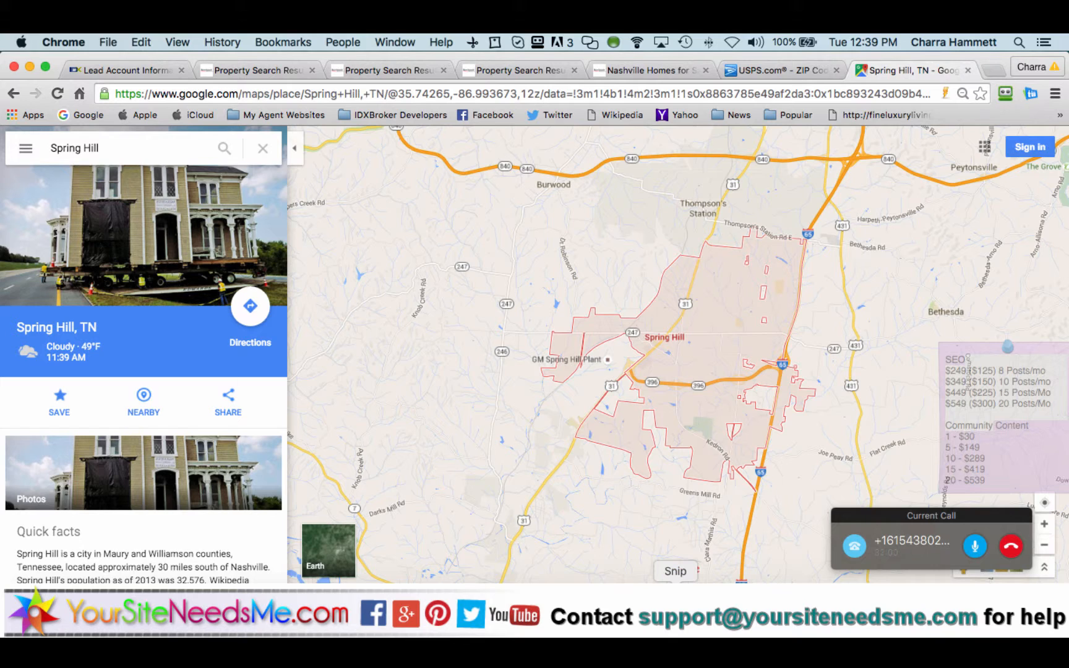
Step: Screen-capture the recentred Spring Hill map, then return to the lead's IDX Broker record
left_click(676, 602)
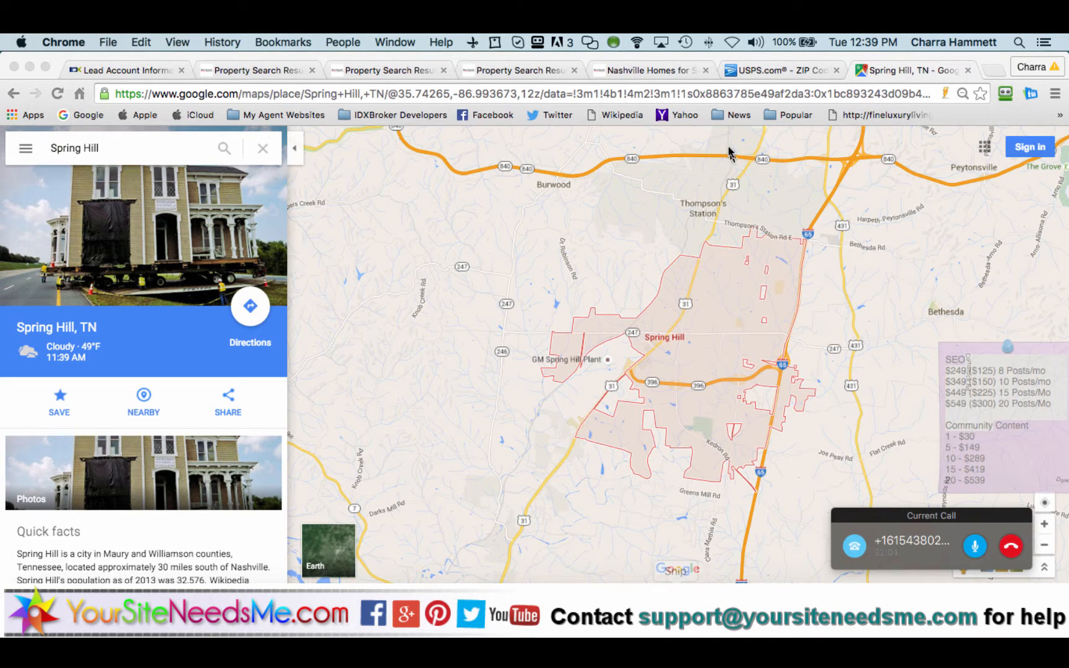
left_click(469, 46)
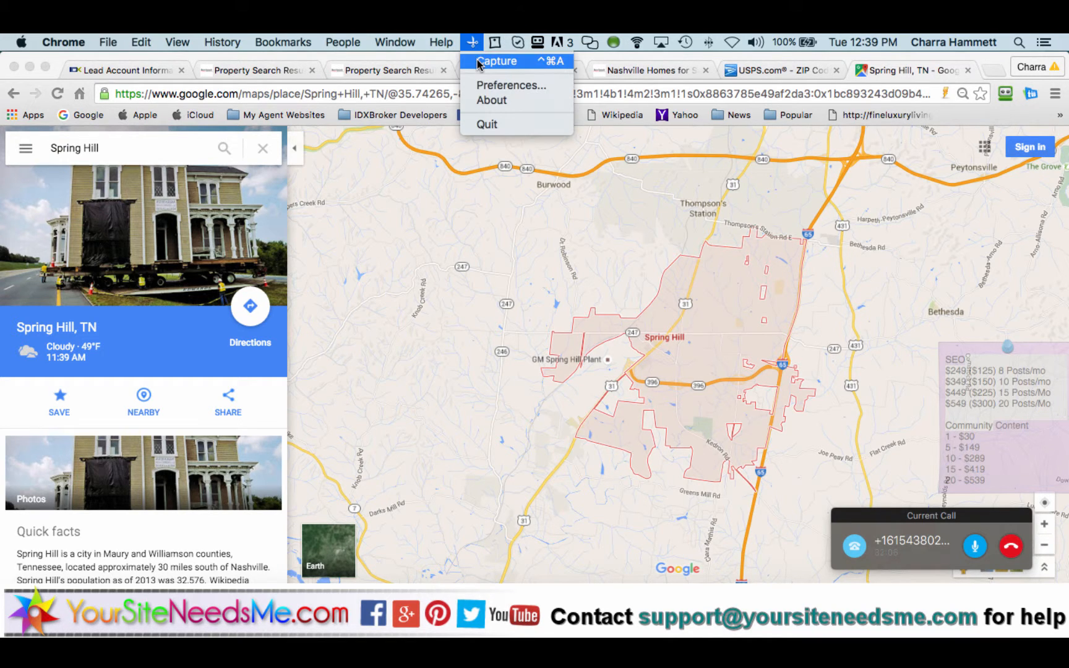
left_click(482, 62)
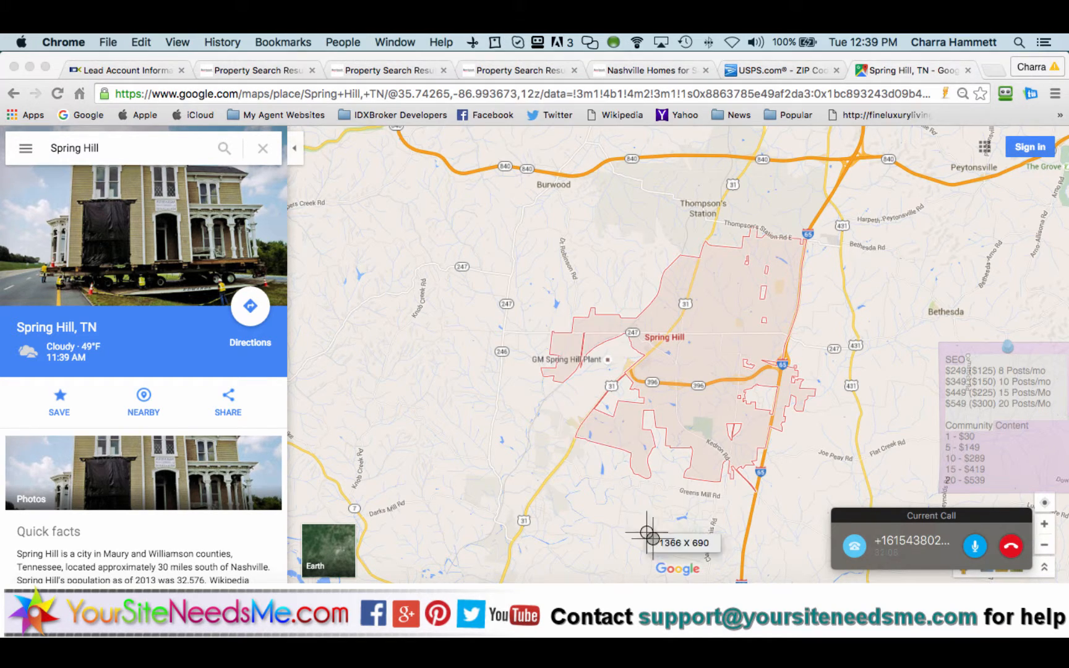
left_click(575, 393)
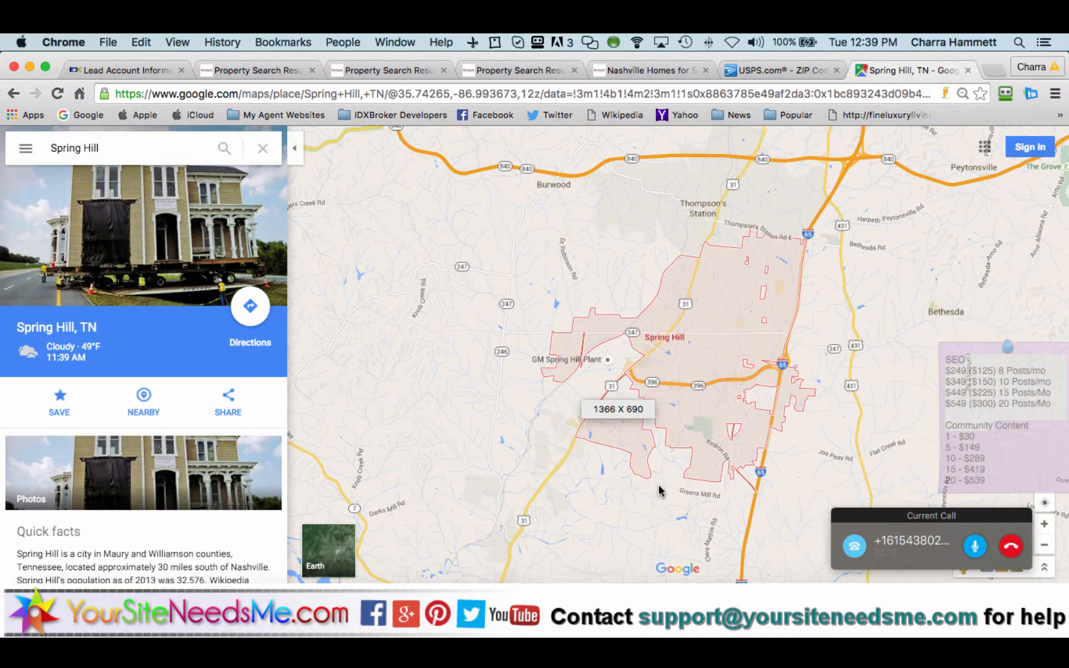
left_click_drag(563, 382, 578, 344)
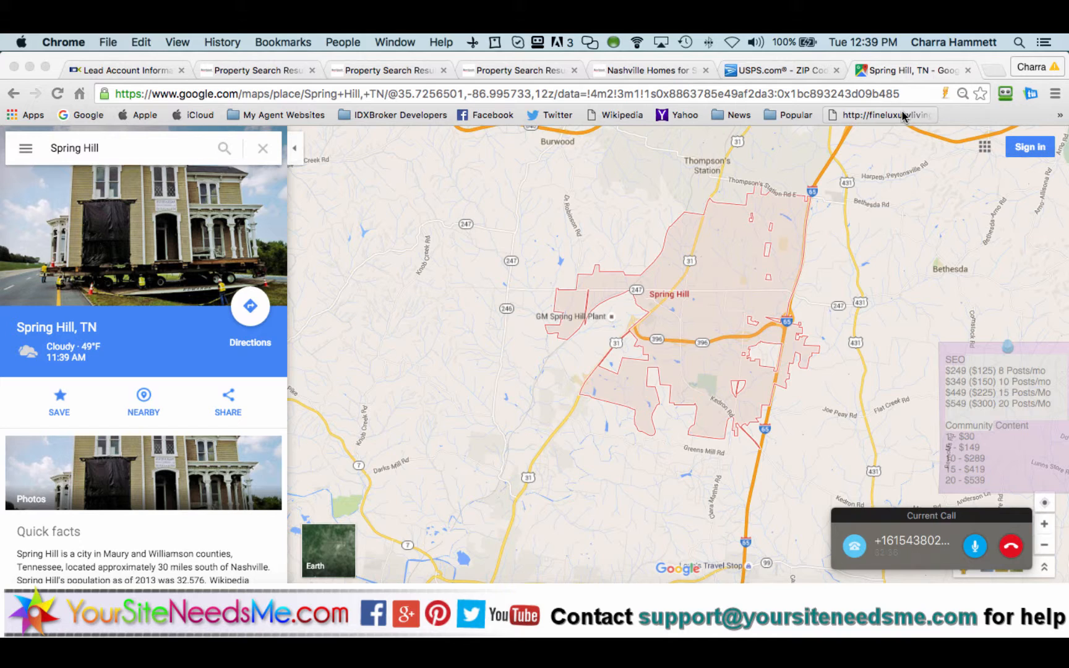
left_click(146, 73)
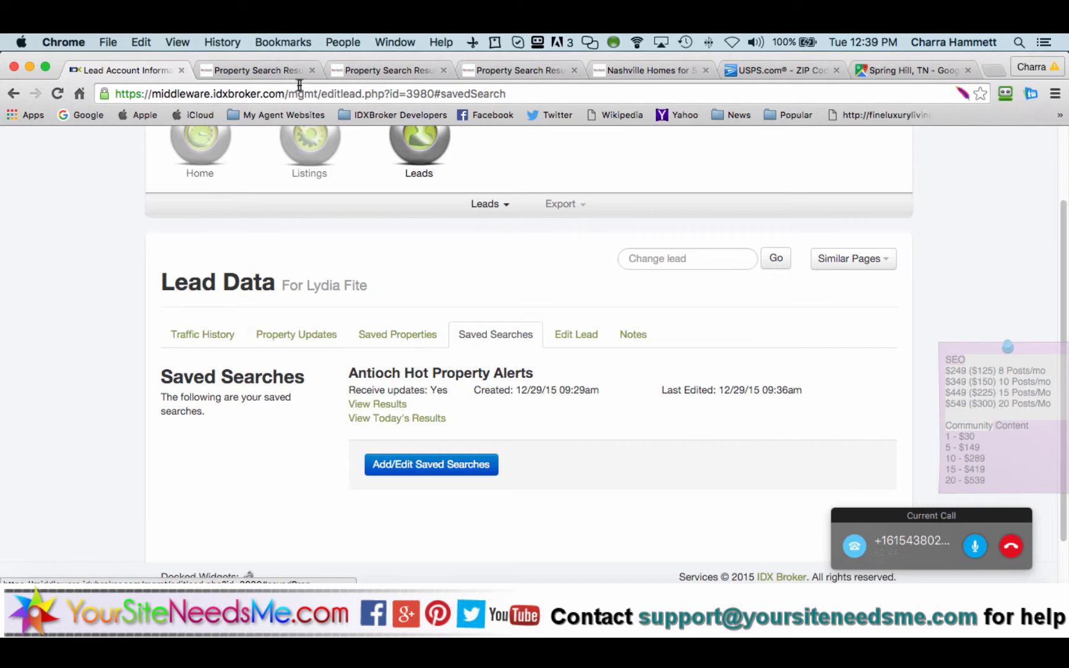
left_click(265, 64)
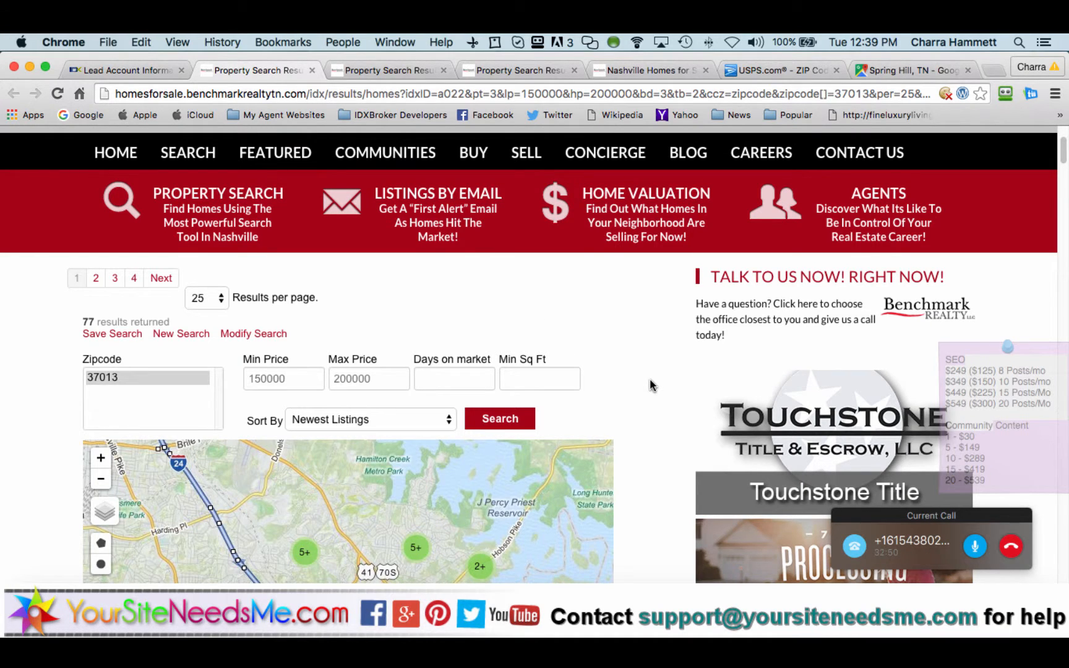
scroll(651, 385, "down", 5)
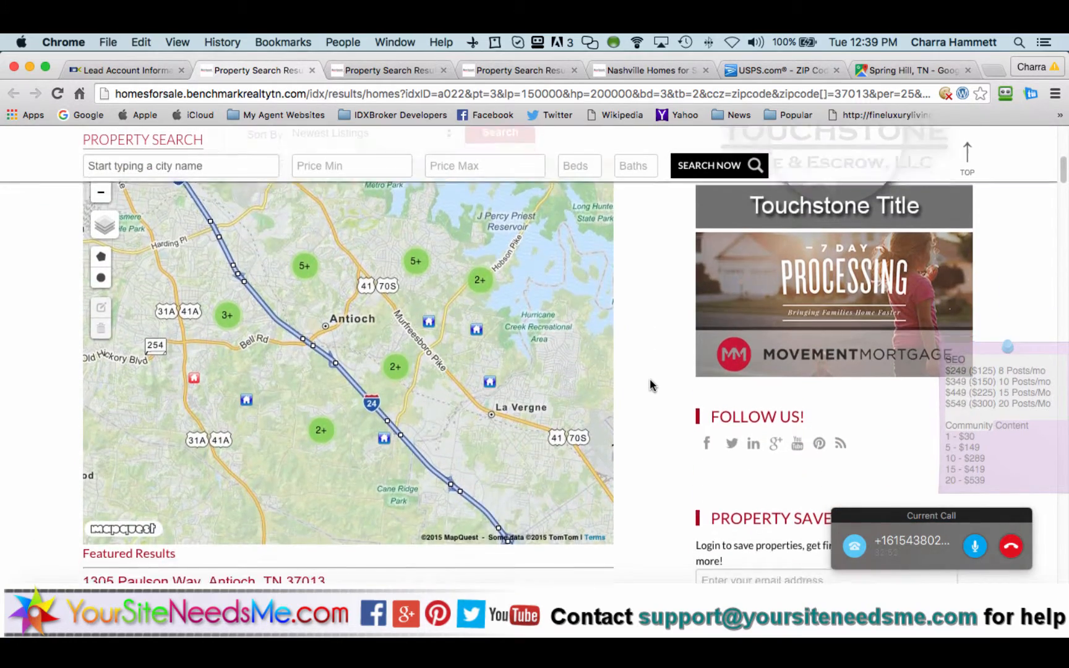
scroll(651, 385, "down", 10)
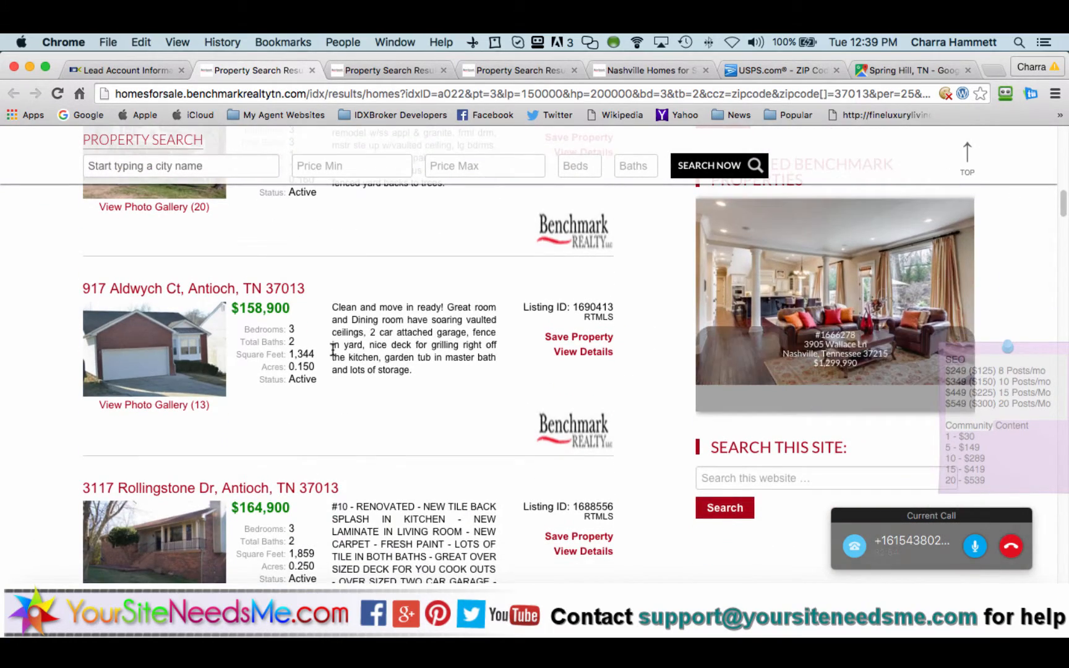
scroll(333, 350, "down", 3)
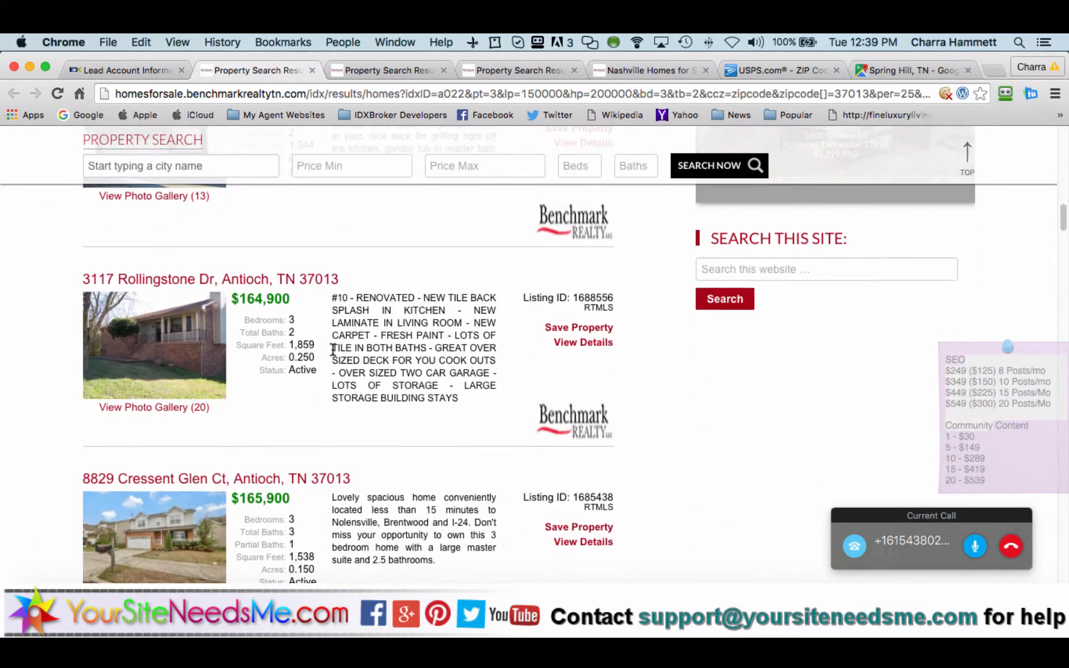
left_click(280, 280)
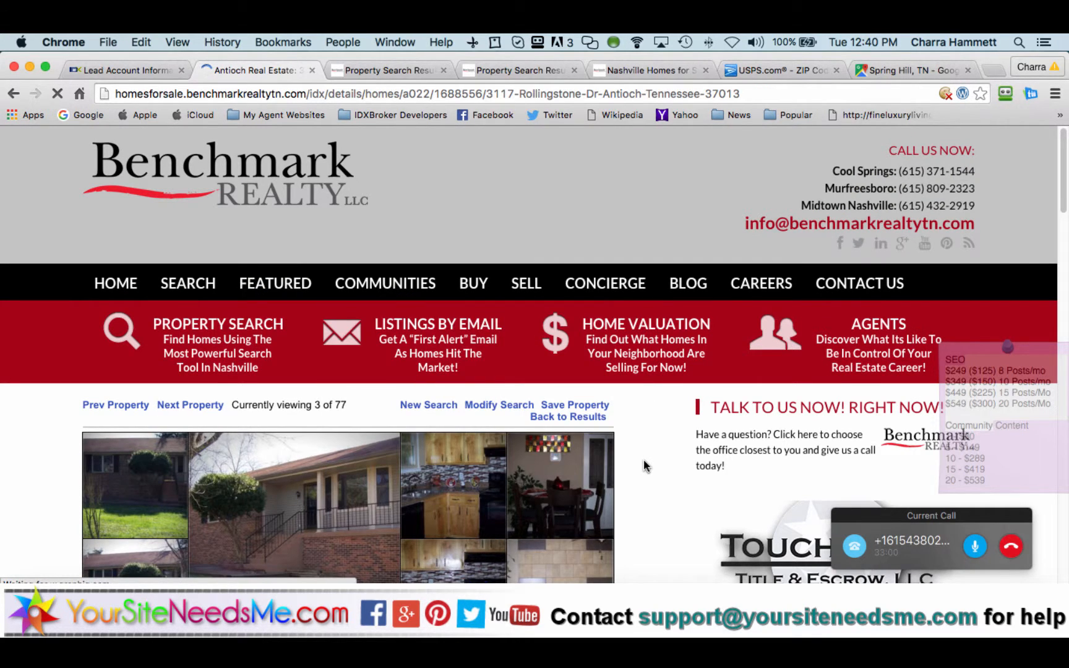
Step: Select and copy listing ID 1688556, then go back to the lead's record
scroll(644, 459, "down", 2)
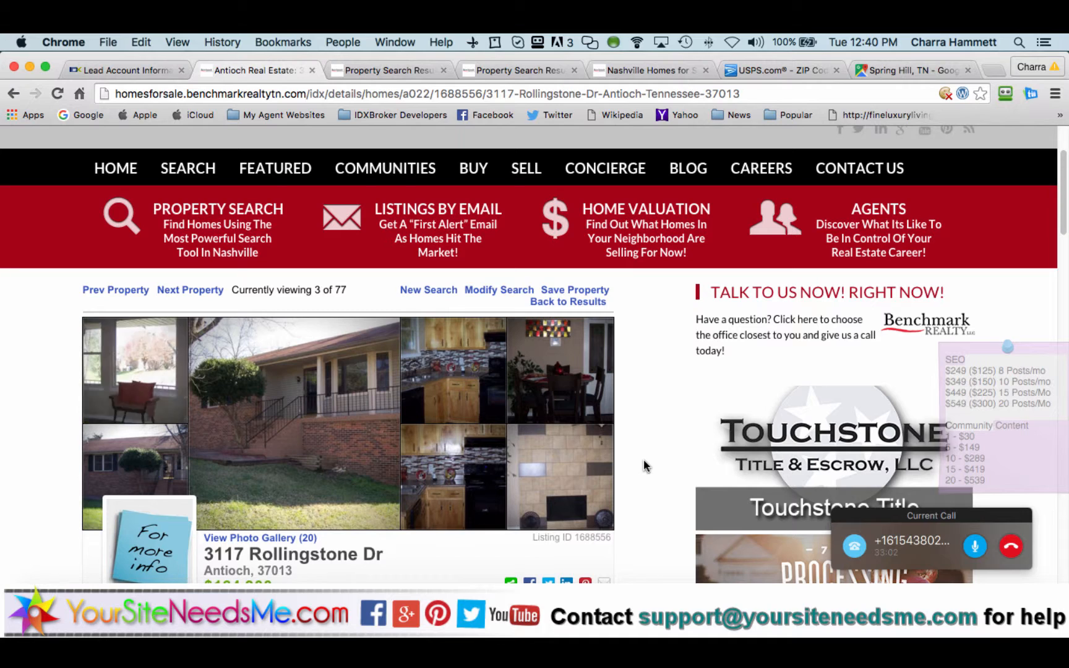
scroll(643, 465, "down", 1)
scroll(644, 466, "down", 3)
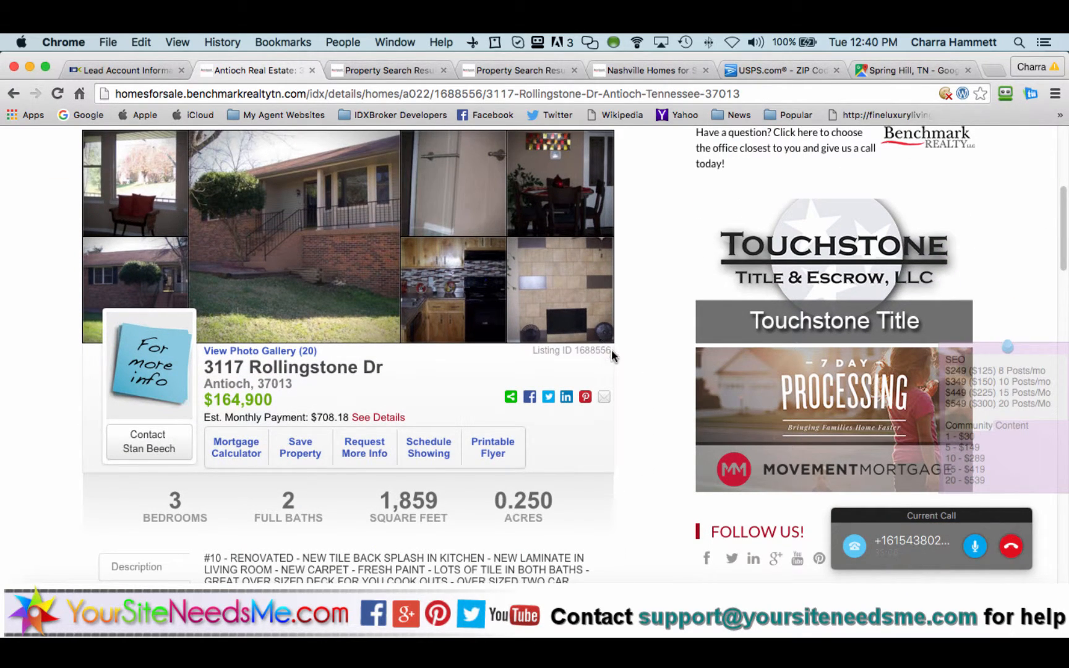
left_click_drag(611, 350, 575, 351)
key("super+c")
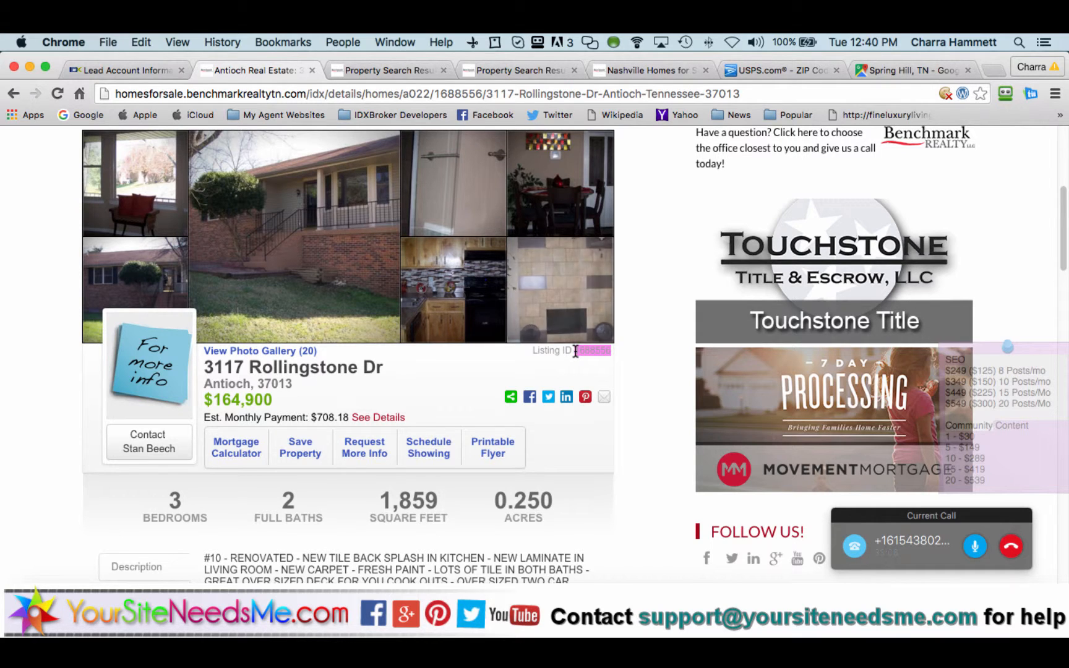
left_click(124, 70)
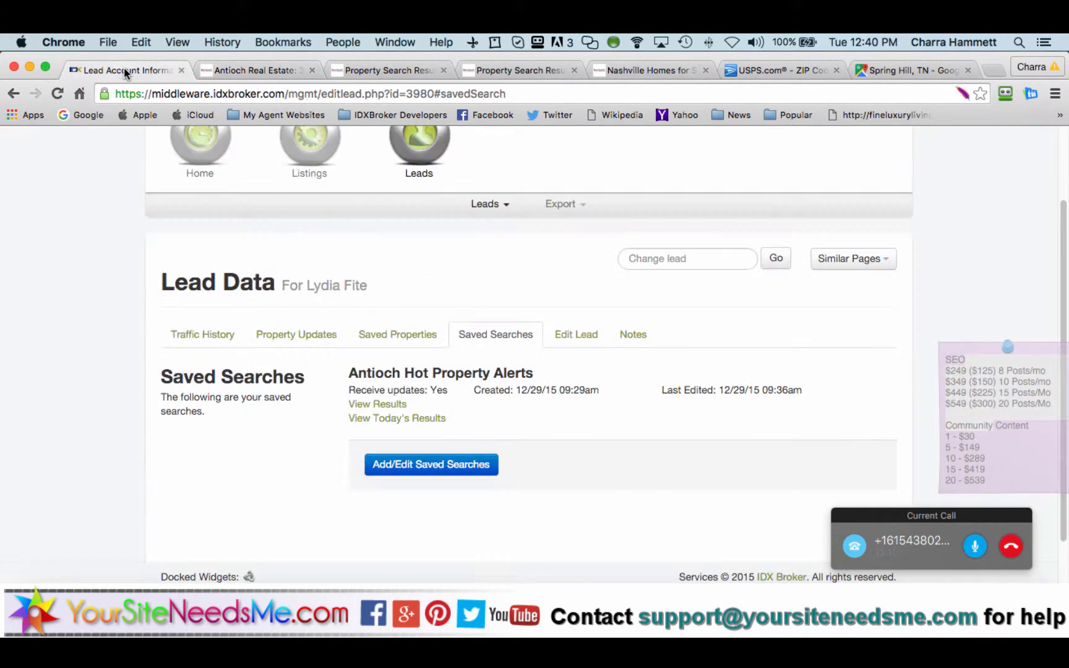
Step: Start a new saved property from the lead's Saved Properties management page
left_click(416, 334)
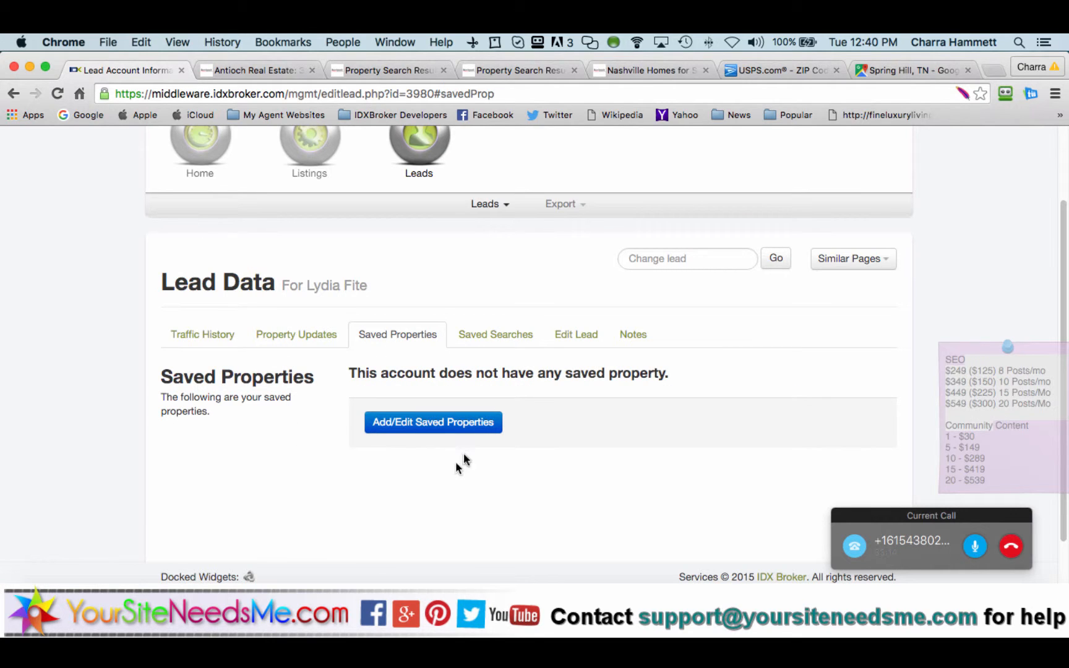
left_click(454, 423)
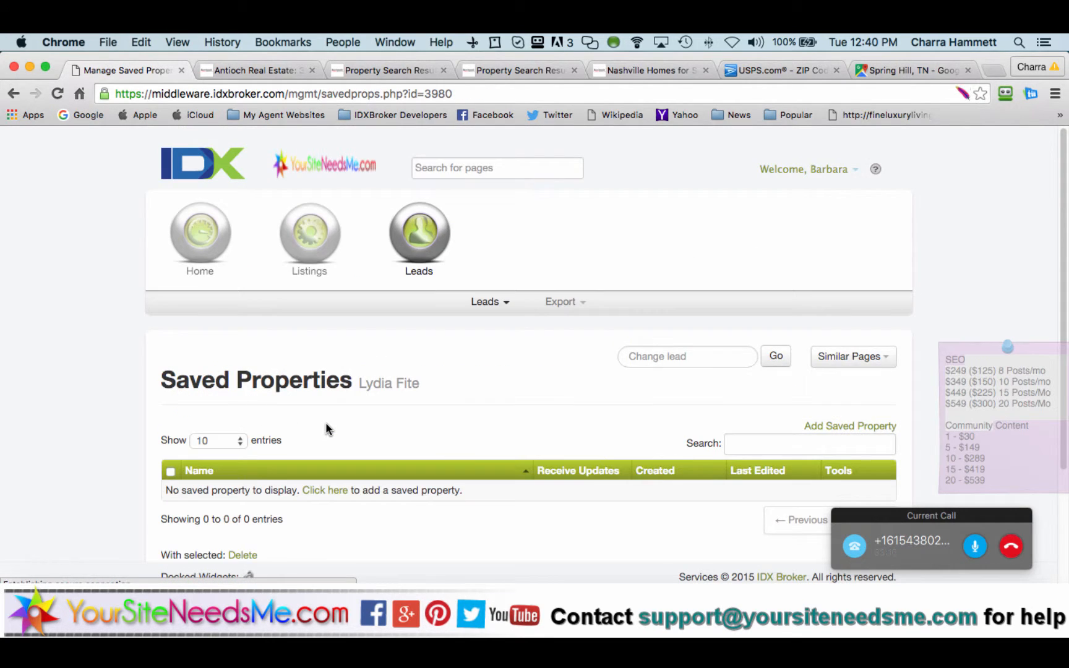
scroll(326, 422, "down", 3)
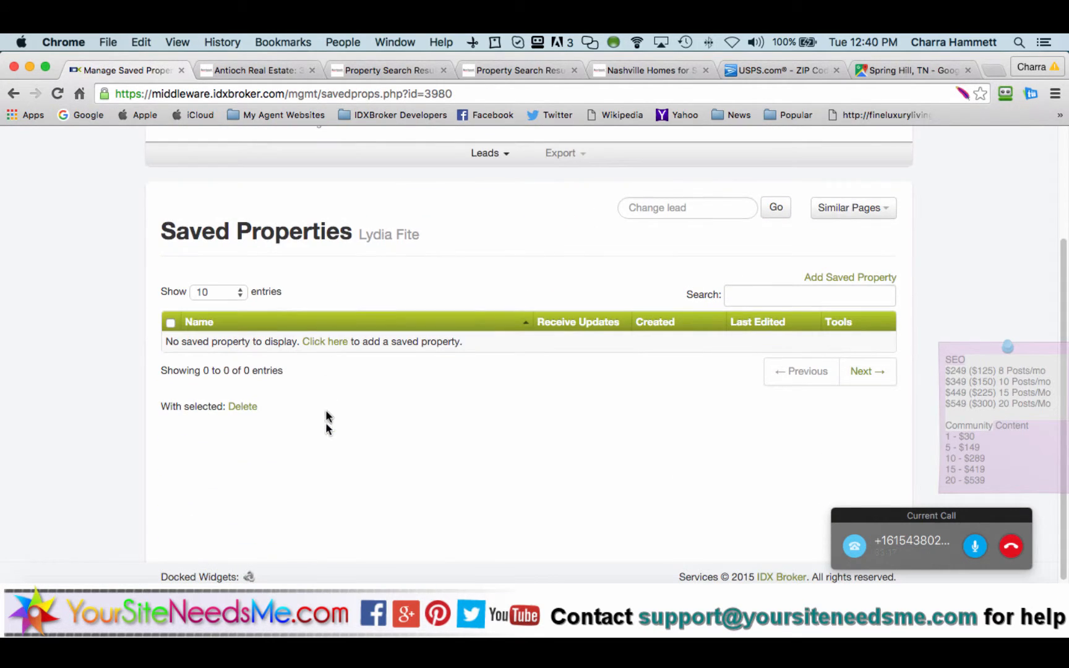
left_click(323, 345)
scroll(493, 375, "down", 3)
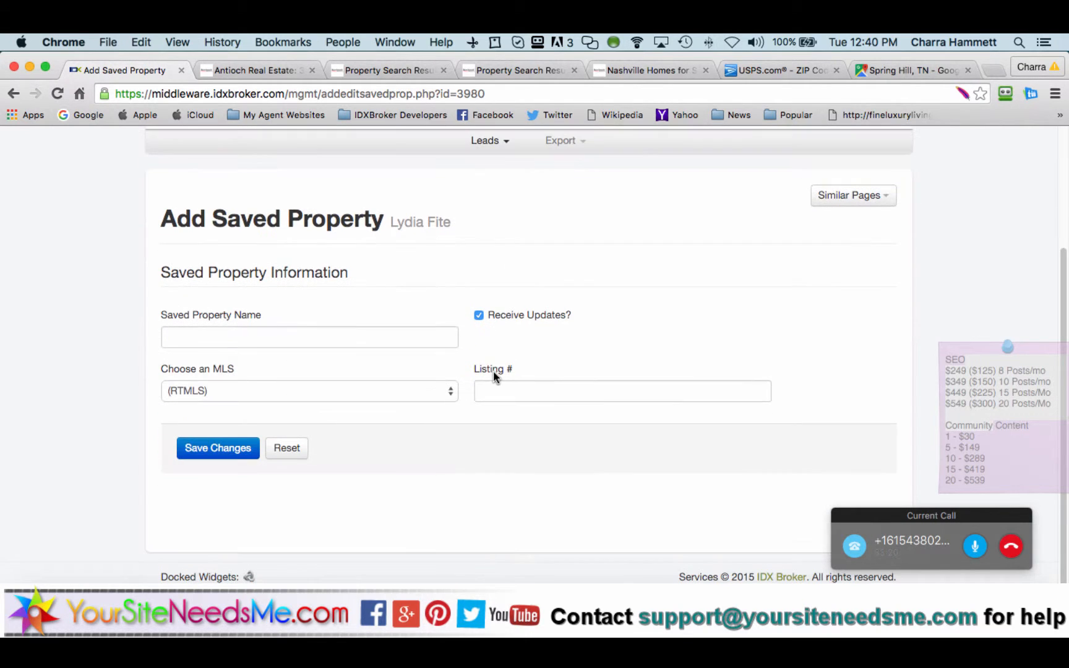
Step: Name it Rollingstone Dr, keep RTMLS, and paste listing number 1688556
left_click(430, 334)
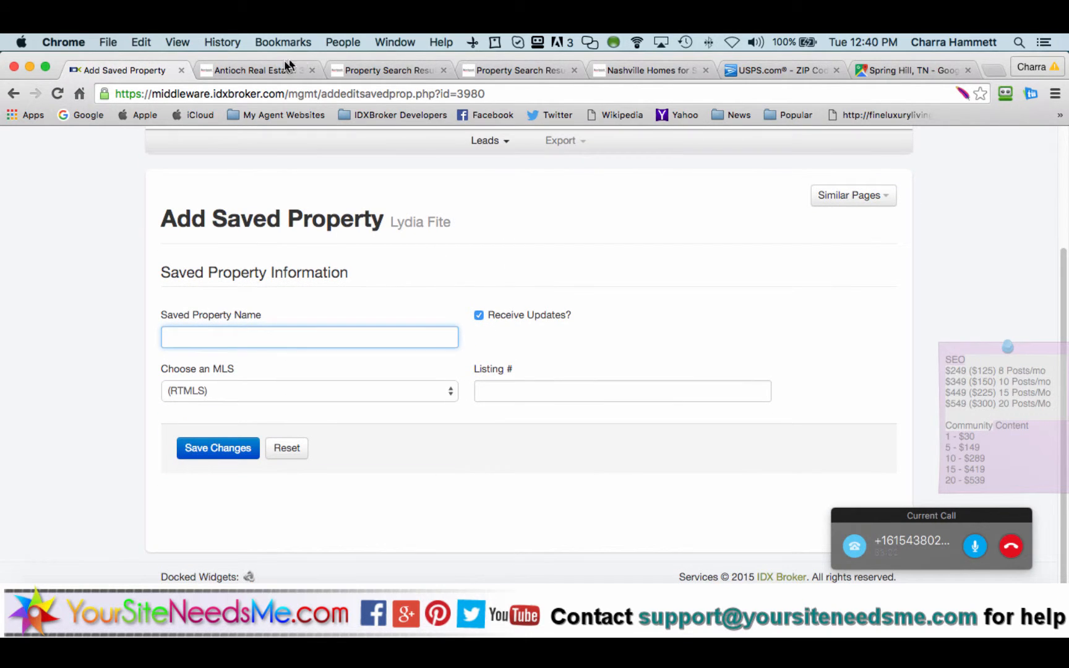
left_click(273, 73)
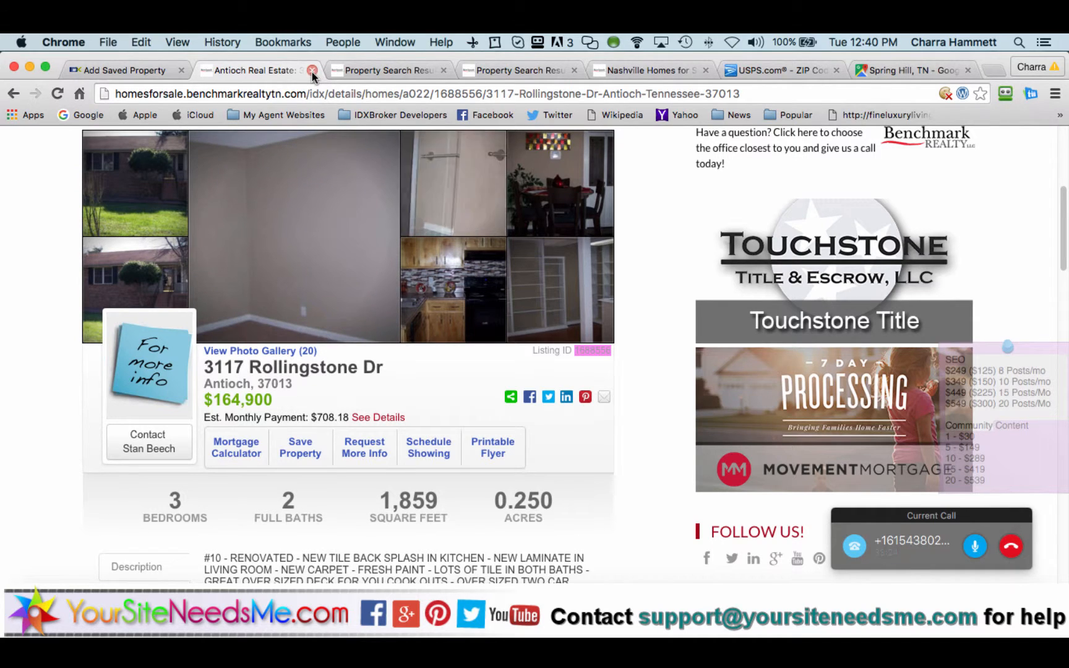
left_click(148, 71)
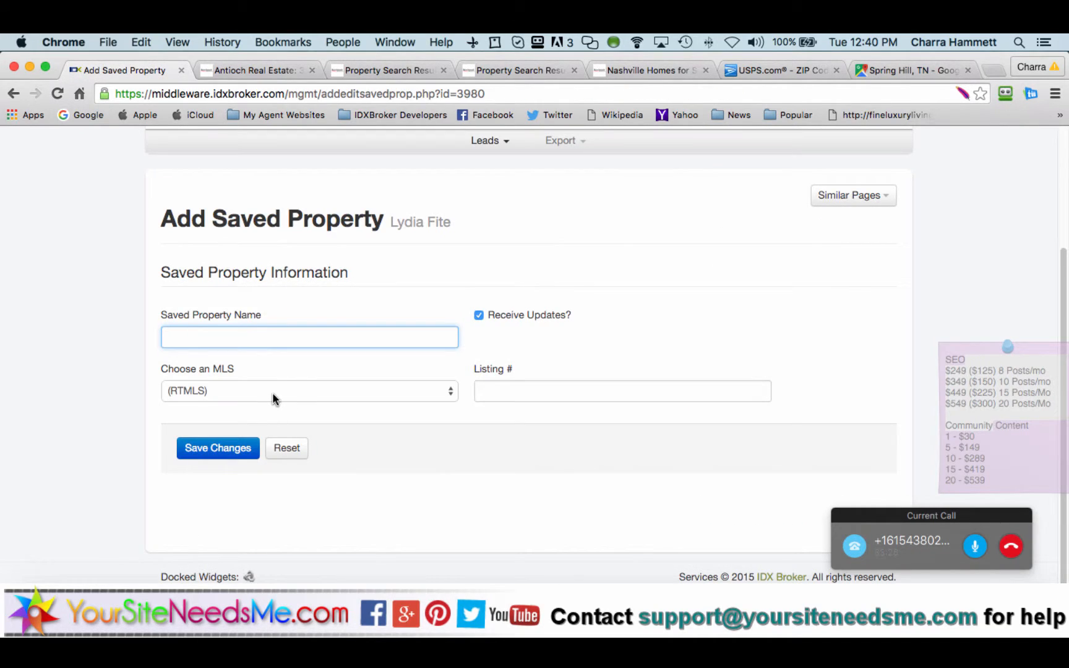
left_click(283, 395)
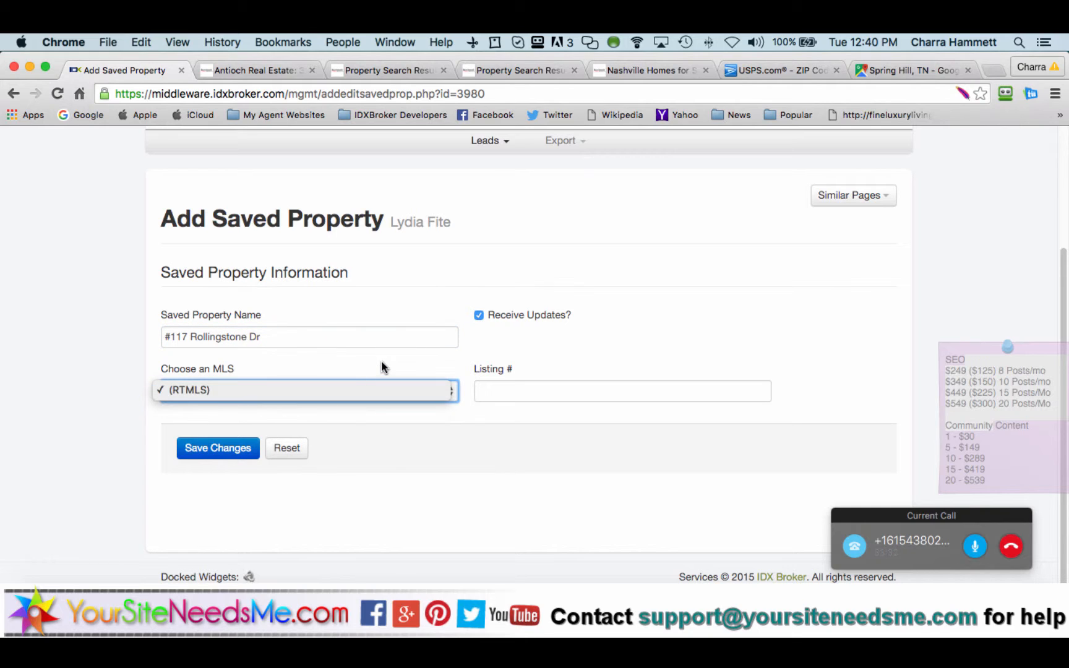
left_click(491, 380)
left_click(504, 385)
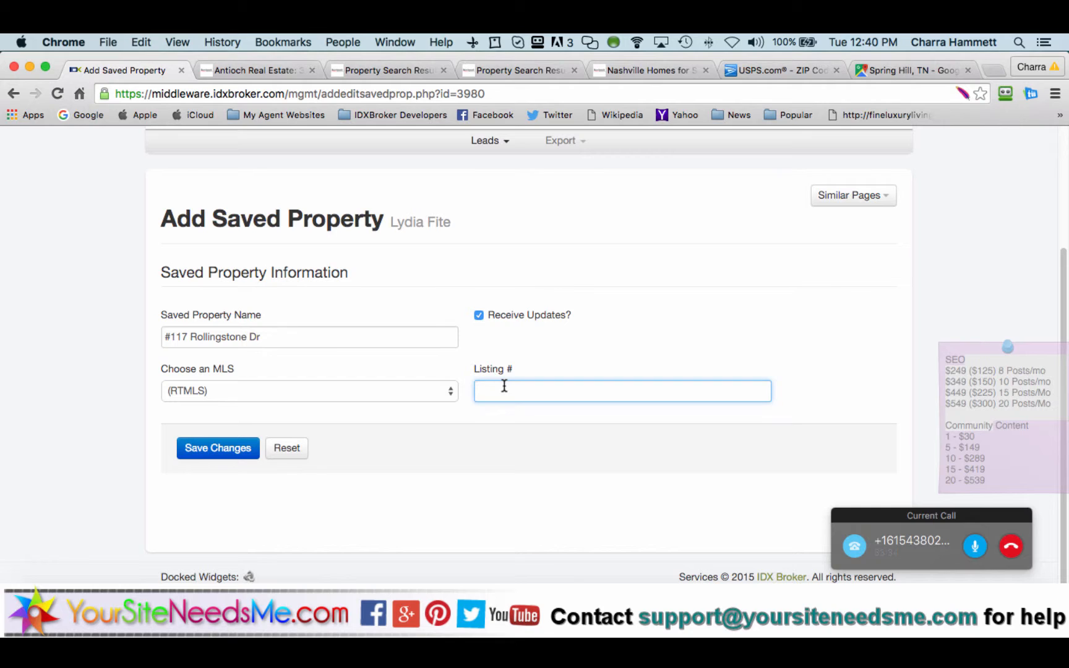
key("super+v")
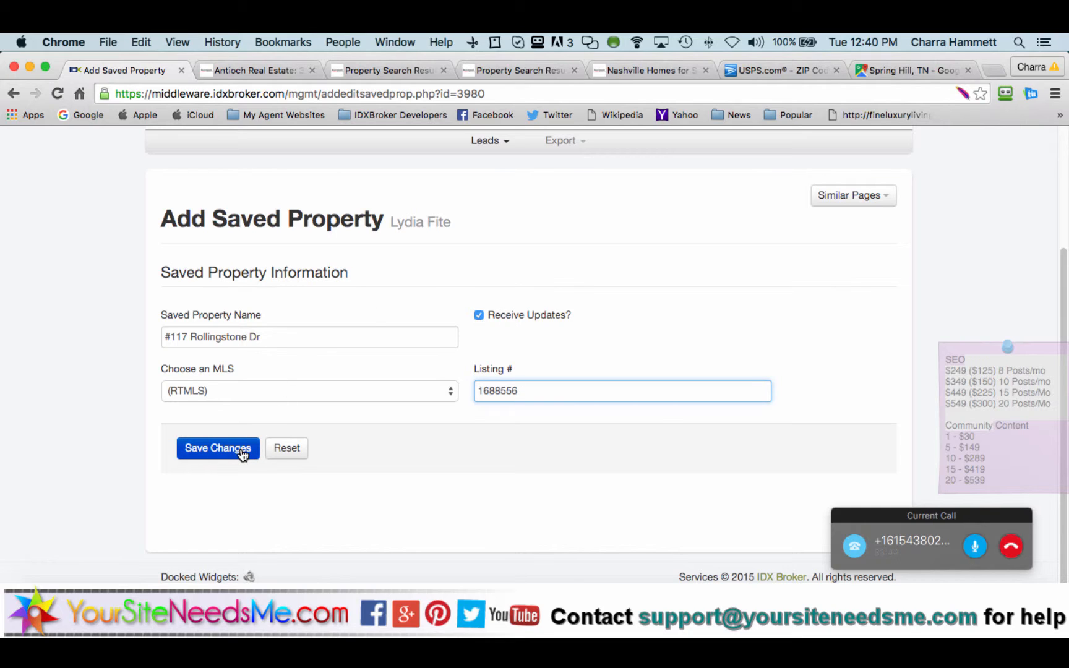
left_click(480, 317)
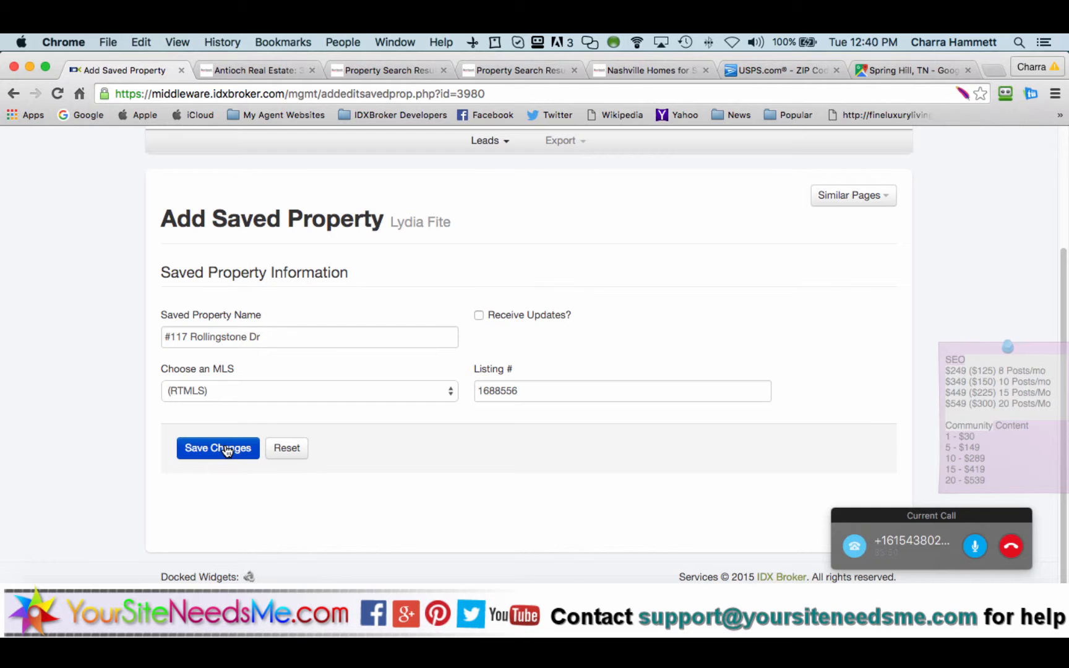
left_click(289, 70)
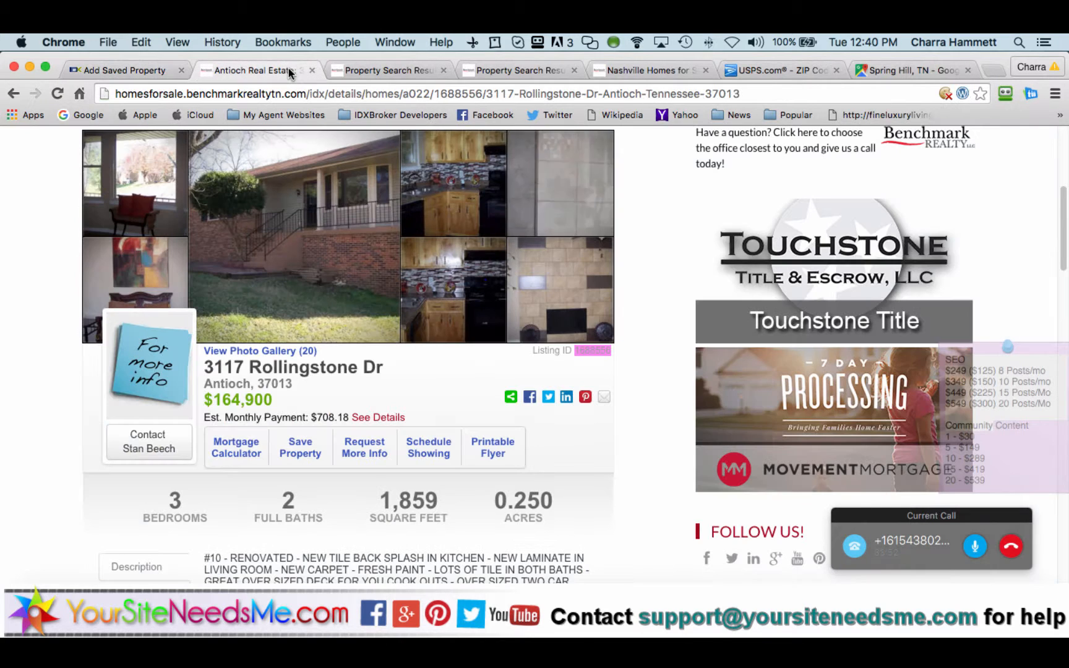
left_click(153, 70)
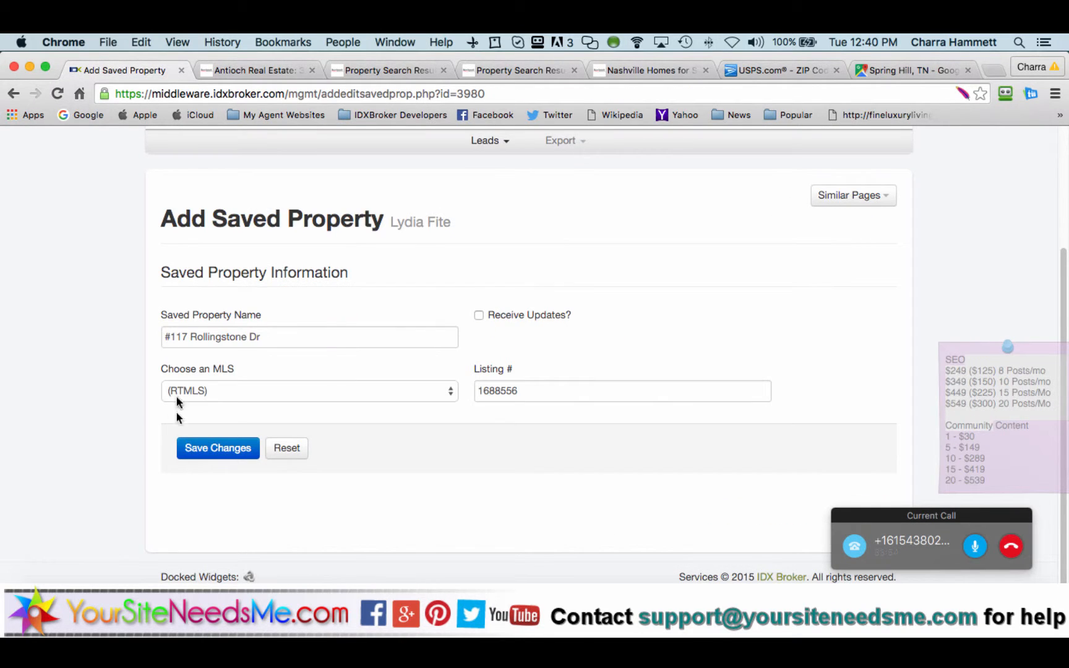
left_click(169, 336)
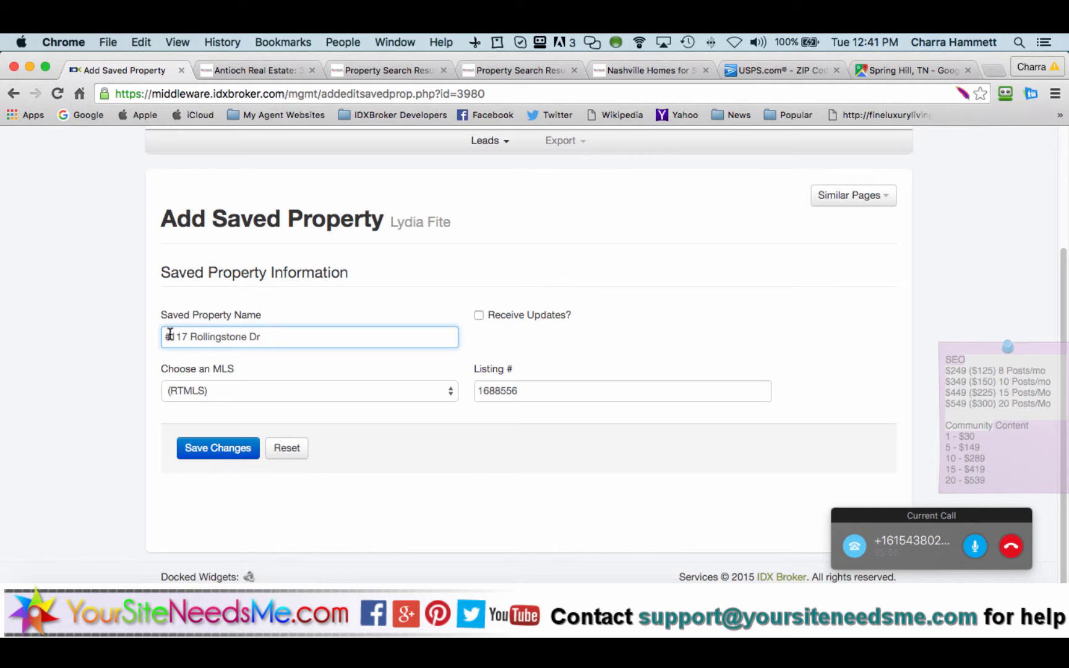
left_click(217, 450)
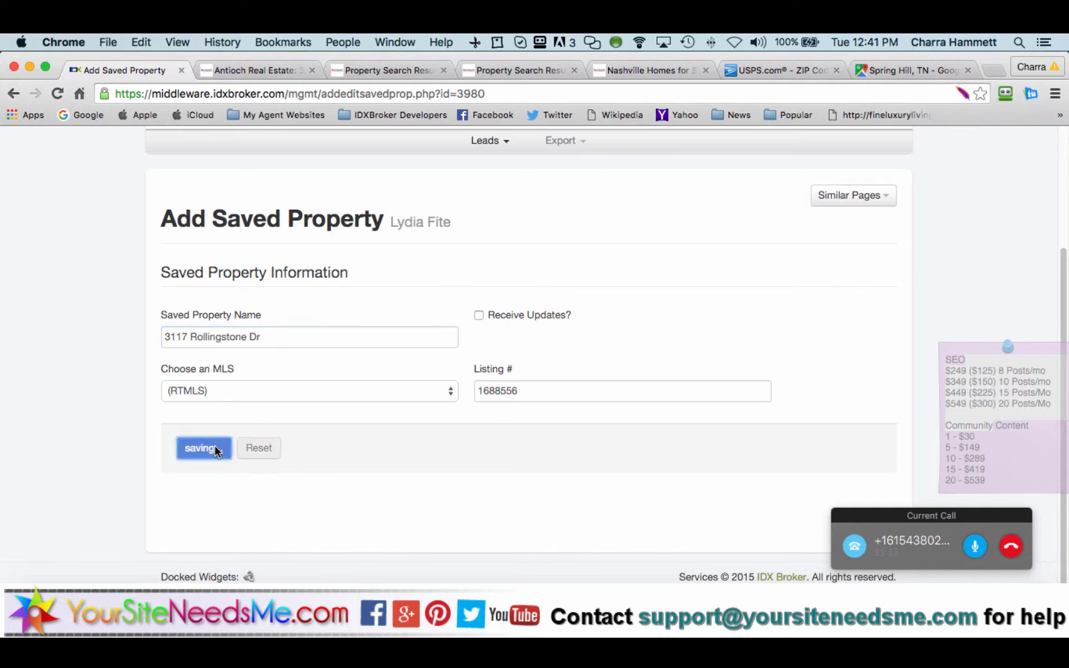
left_click(838, 197)
left_click(835, 222)
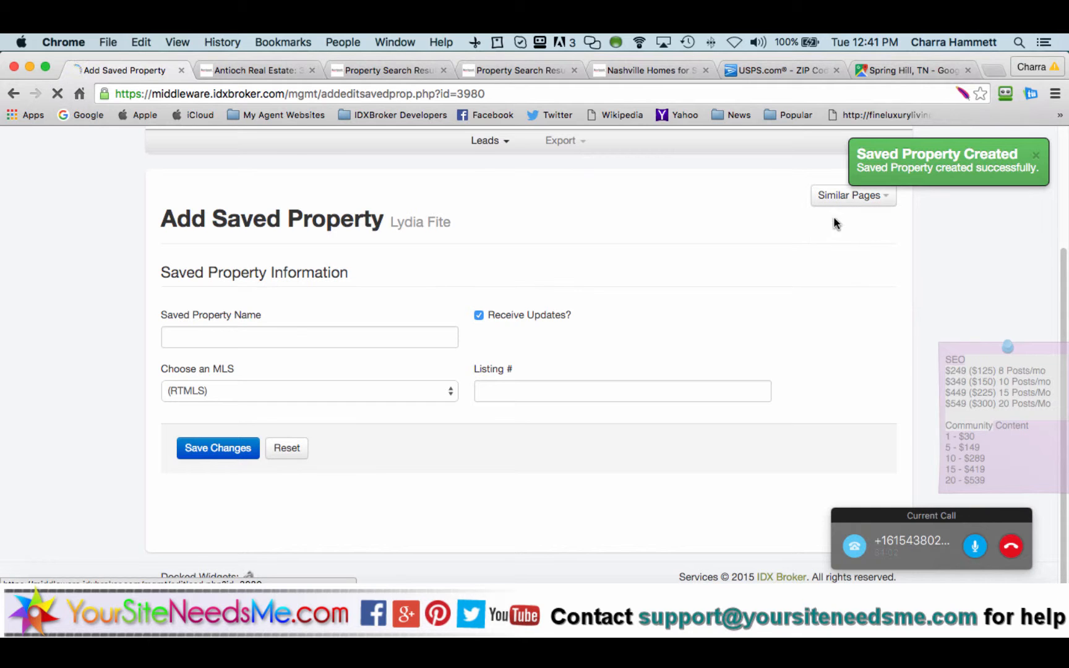
Step: Switch the lead's record from Saved Properties to Saved Searches, showing Antioch Hot Property Alerts
scroll(355, 433, "down", 3)
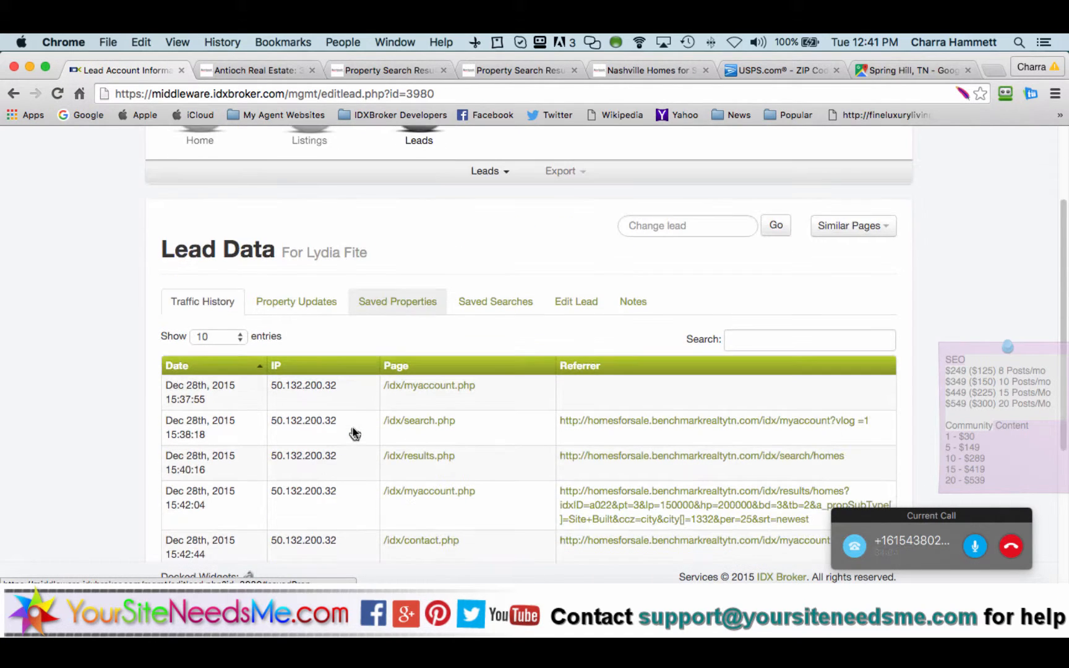
left_click(404, 305)
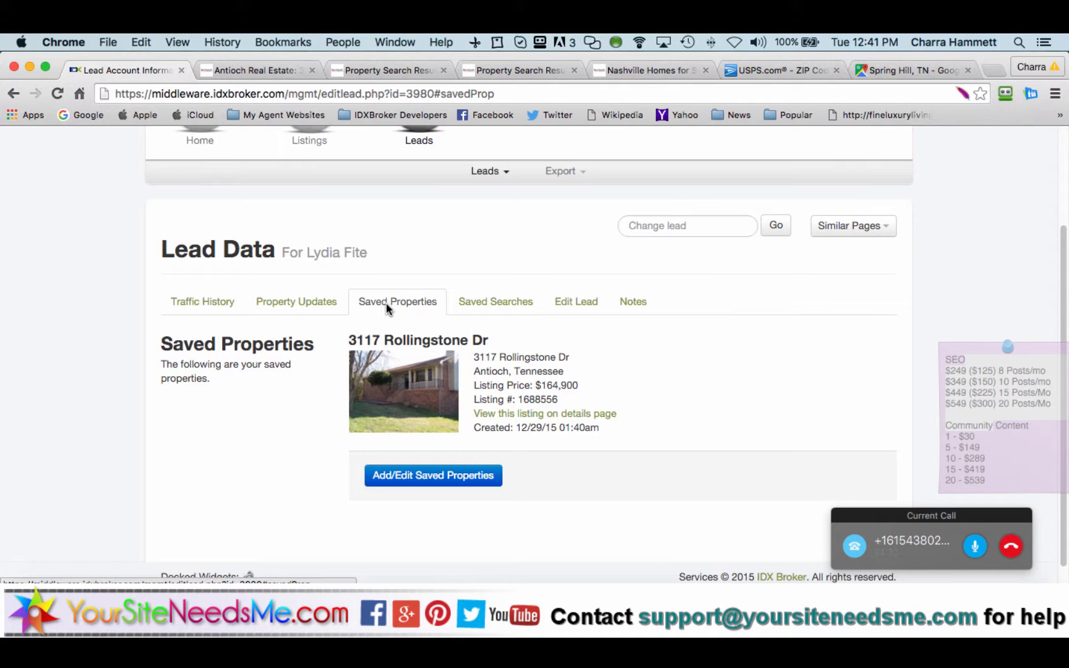
left_click(499, 307)
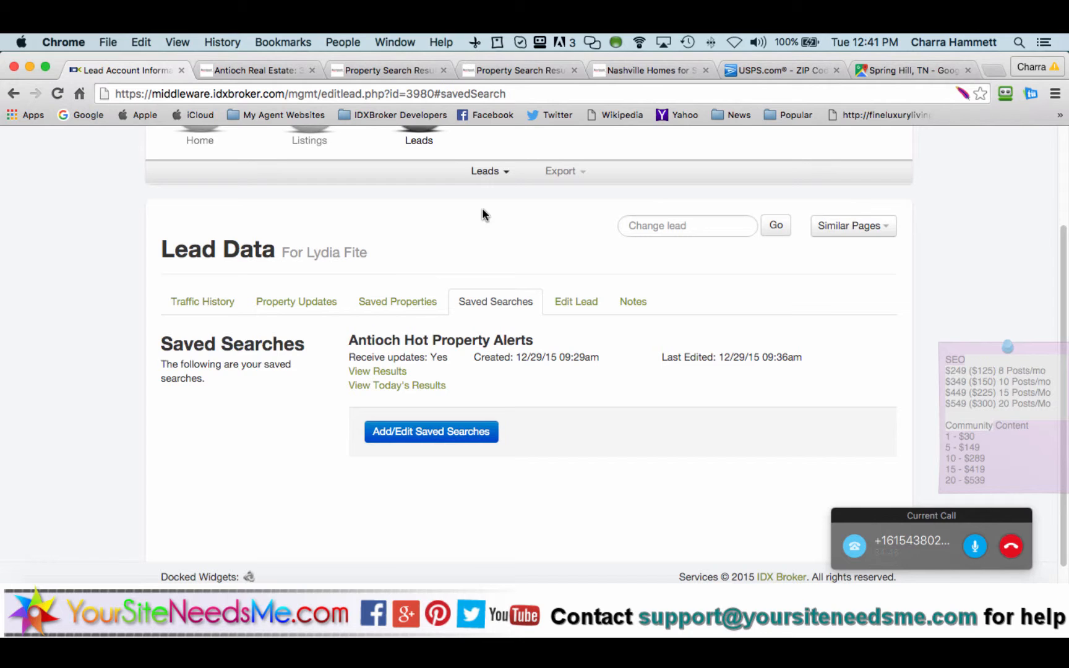
scroll(482, 213, "down", 1)
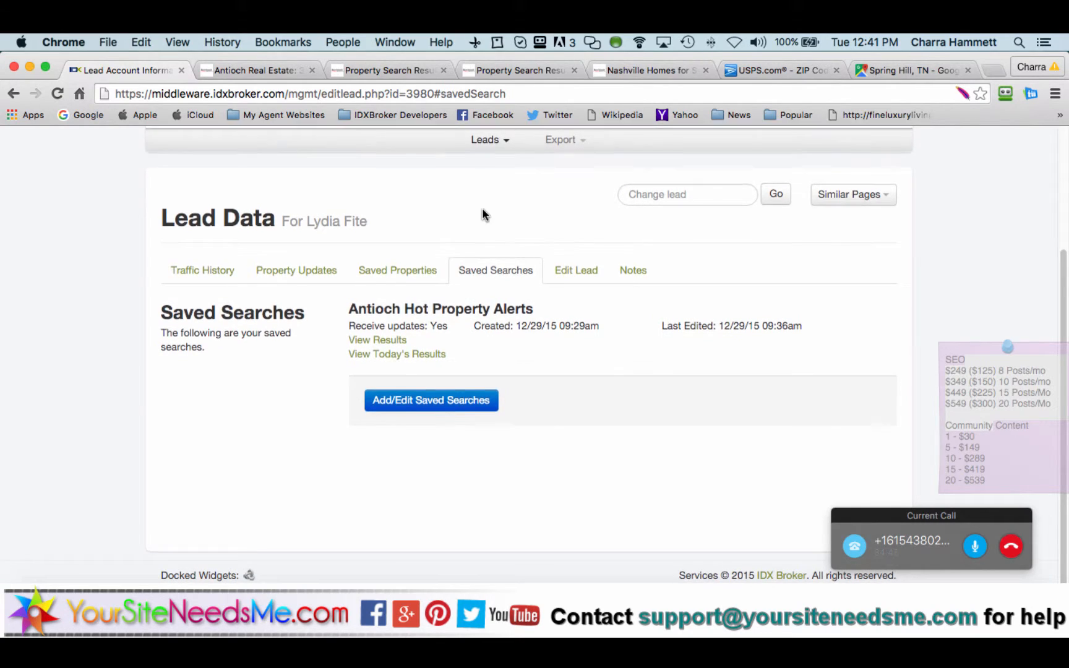
scroll(482, 214, "up", 2)
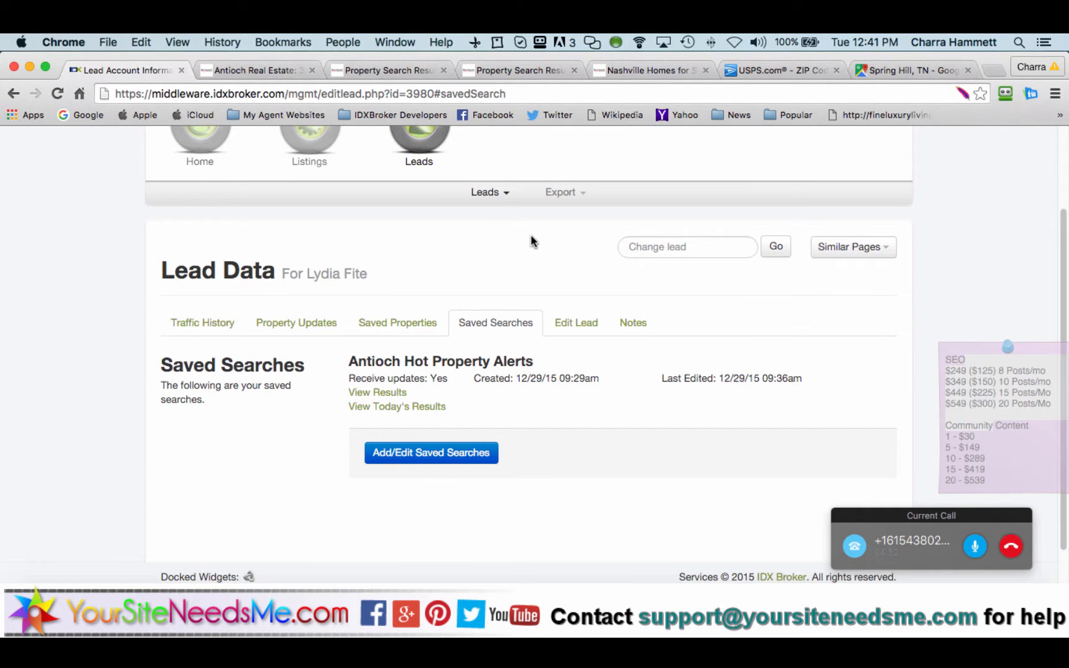
scroll(532, 242, "up", 2)
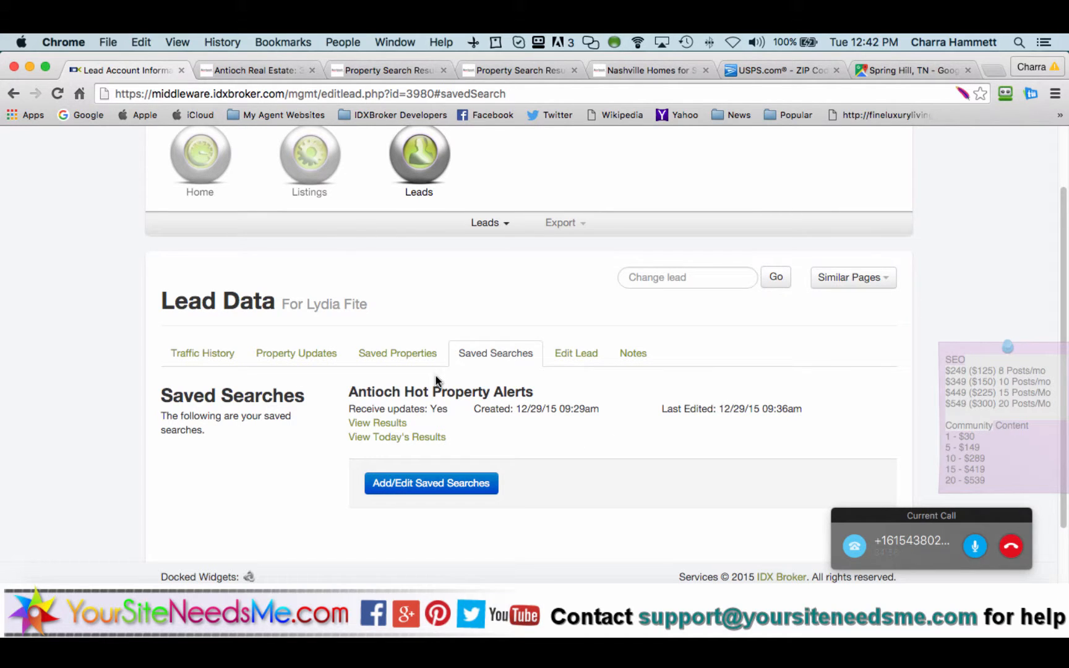
scroll(436, 380, "up", 1)
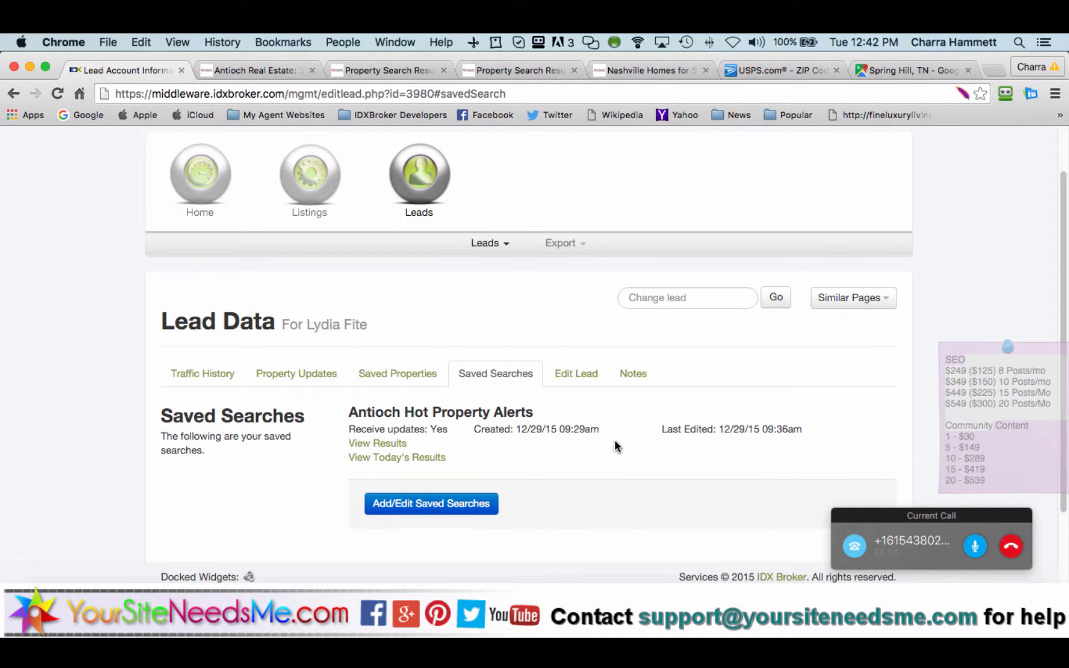
scroll(616, 446, "down", 1)
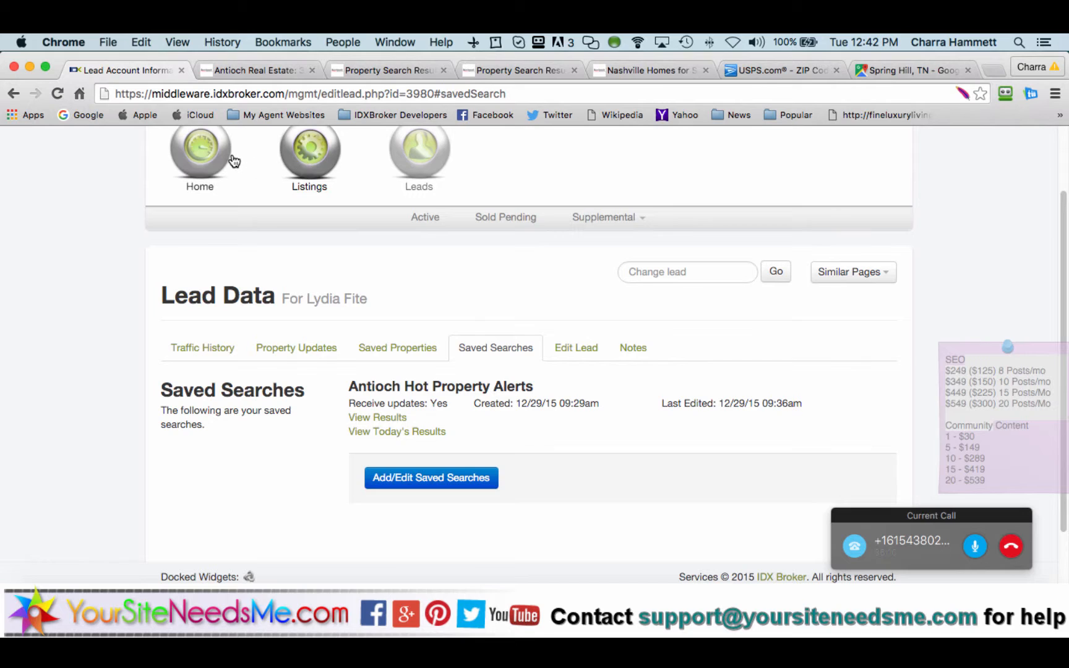
mouse_move(200, 155)
left_click(455, 219)
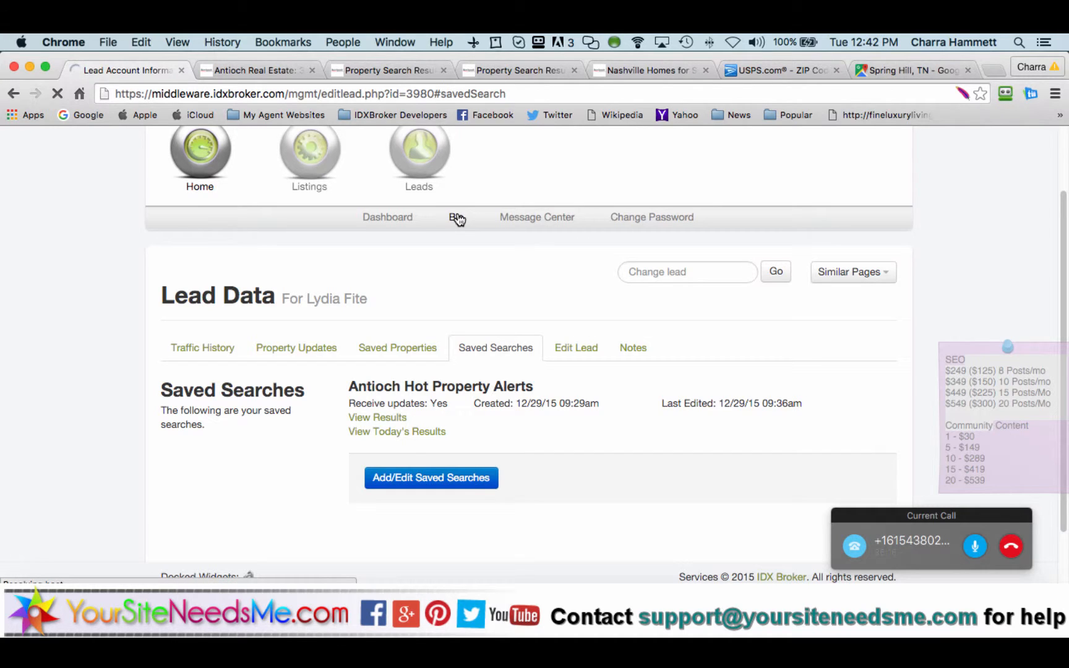
Step: Open the agent's Bio profile from the Dashboard
left_click(371, 219)
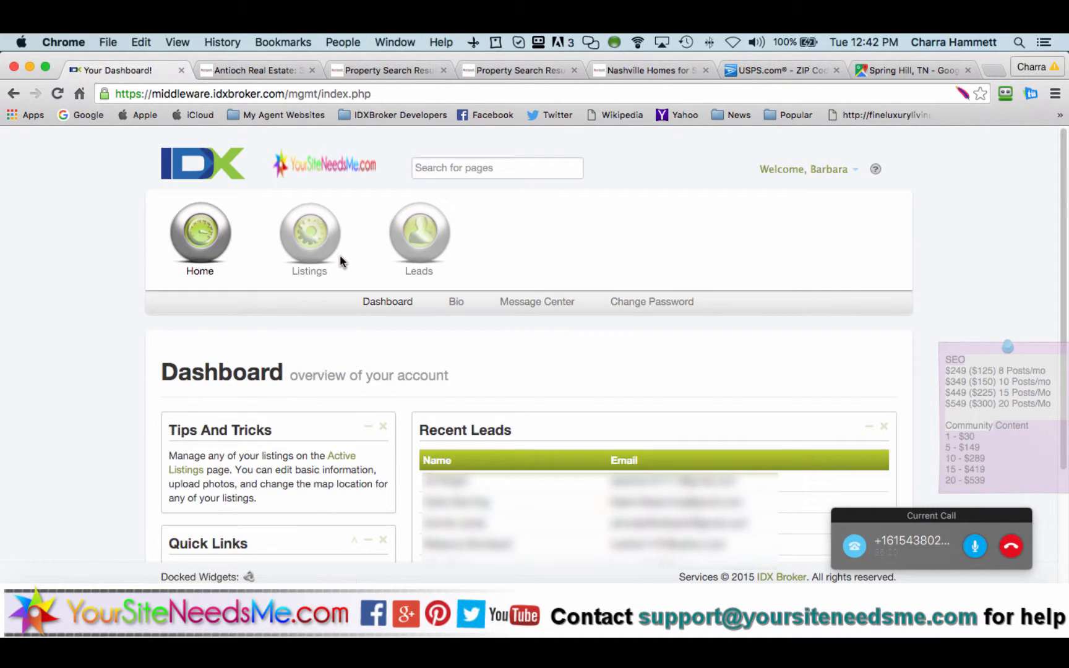
left_click(456, 303)
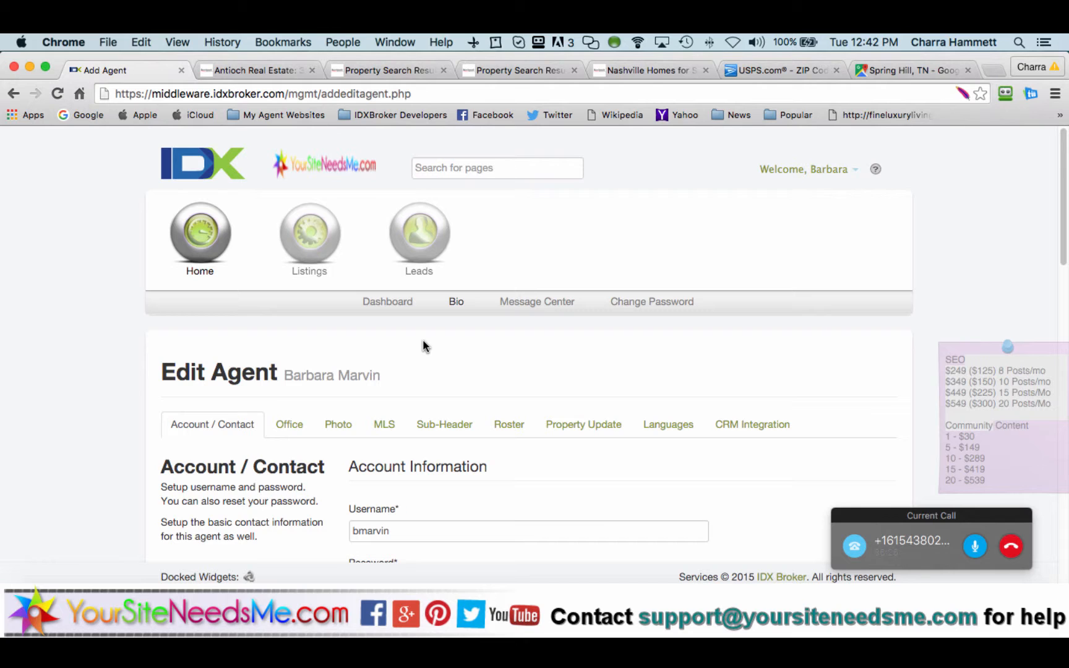
left_click(772, 427)
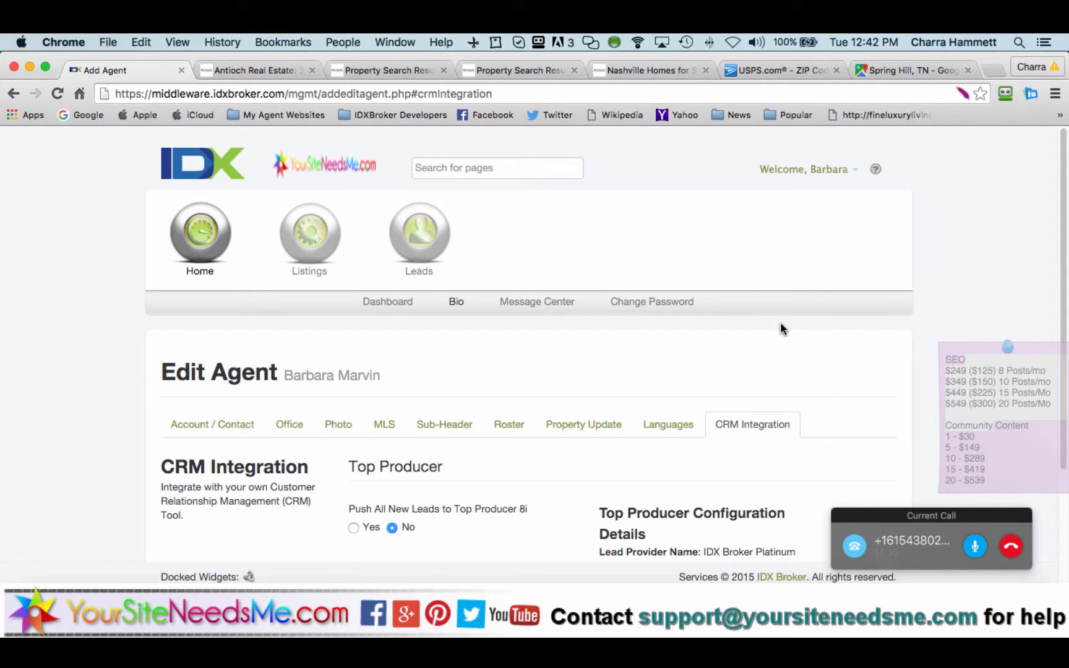
Step: Review the Property Update email settings, leaving CC on Emails set to Summary
left_click(580, 425)
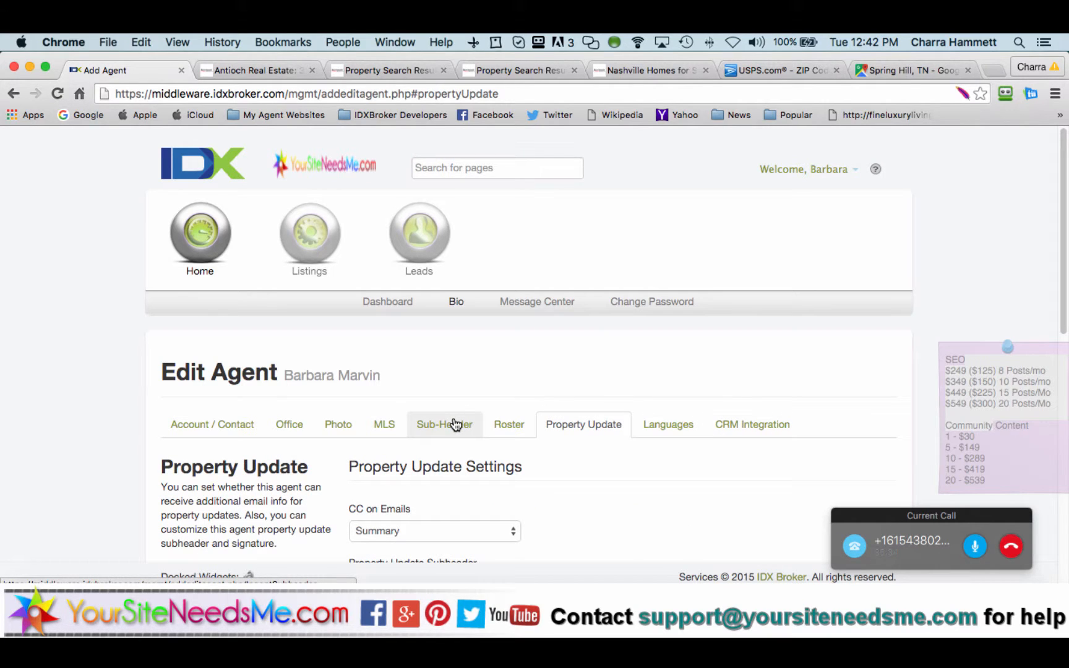
scroll(609, 498, "down", 5)
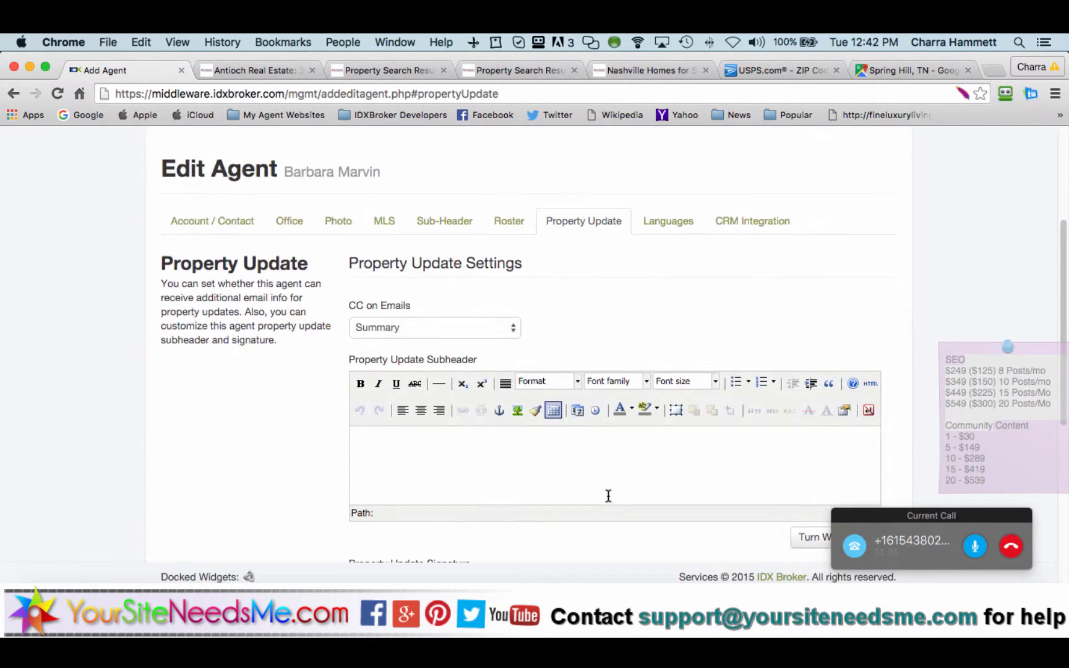
scroll(299, 443, "down", 4)
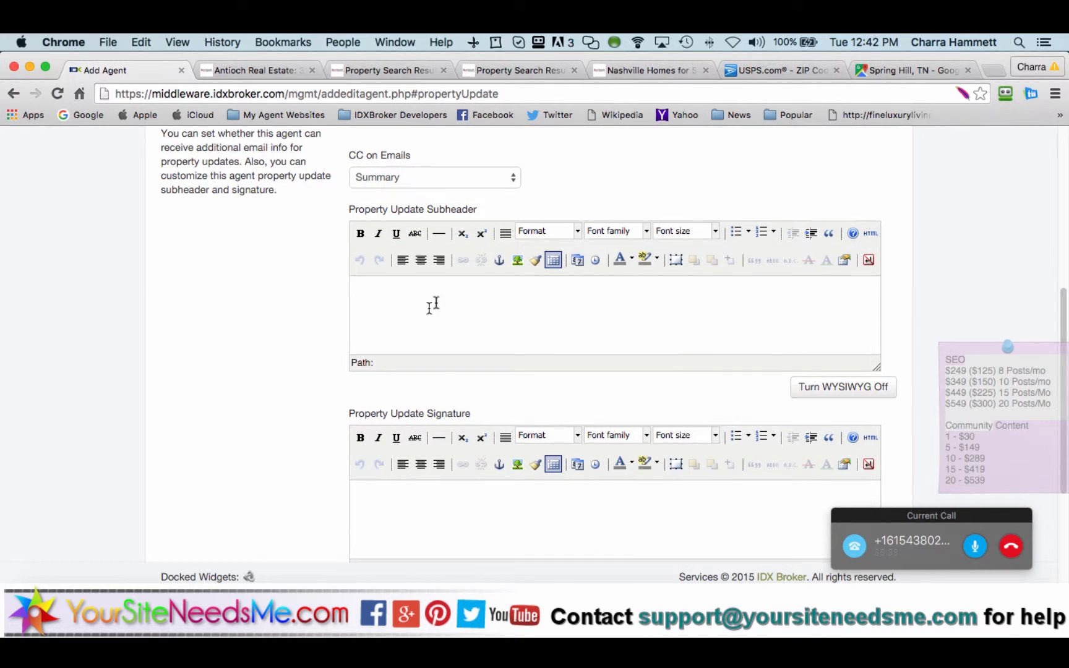
left_click(449, 527)
scroll(277, 507, "up", 3)
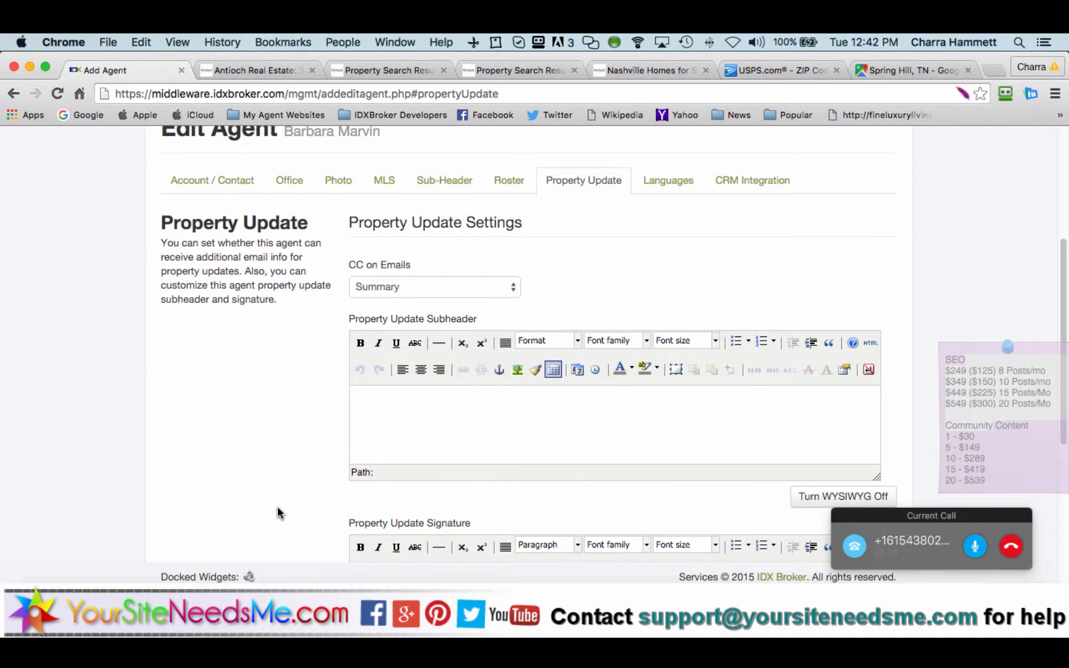
scroll(277, 512, "down", 3)
scroll(277, 512, "up", 3)
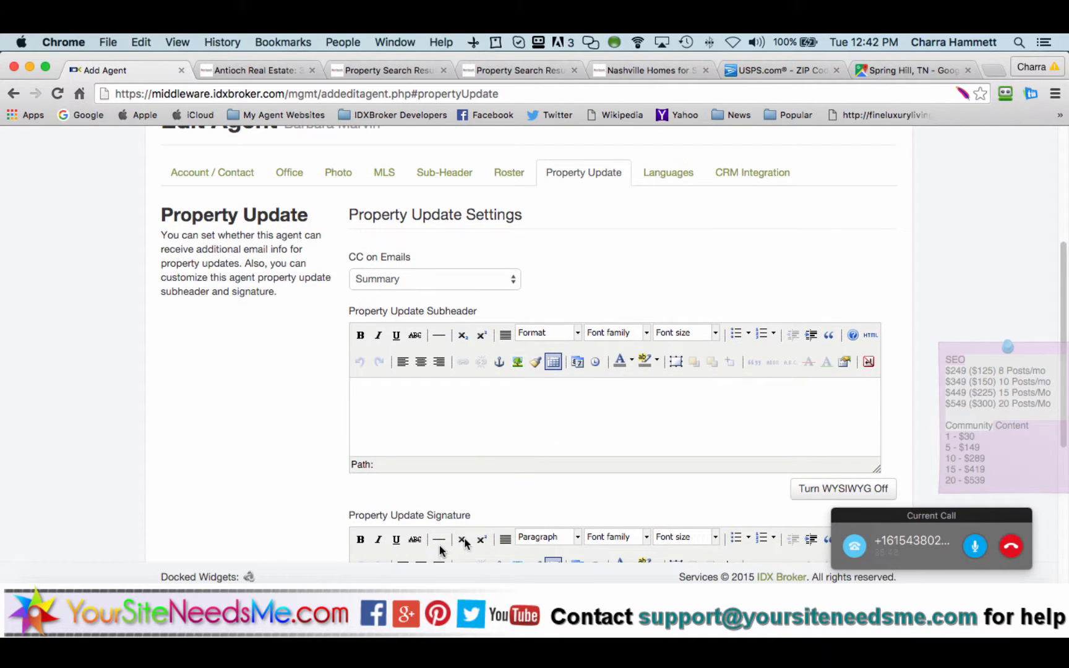
scroll(303, 471, "up", 1)
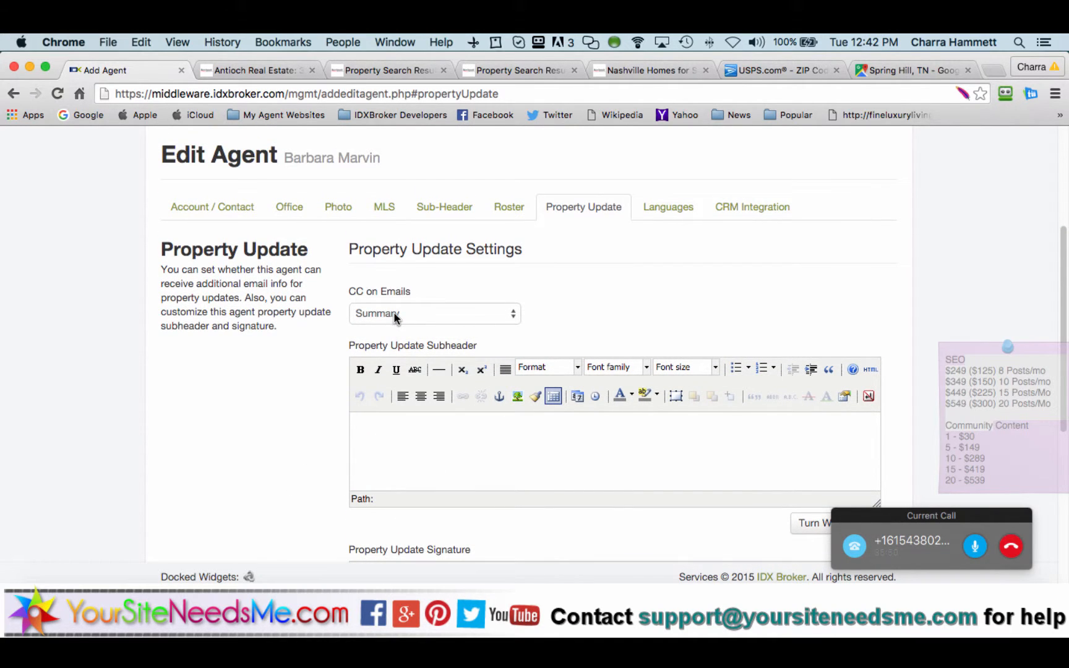
left_click(393, 312)
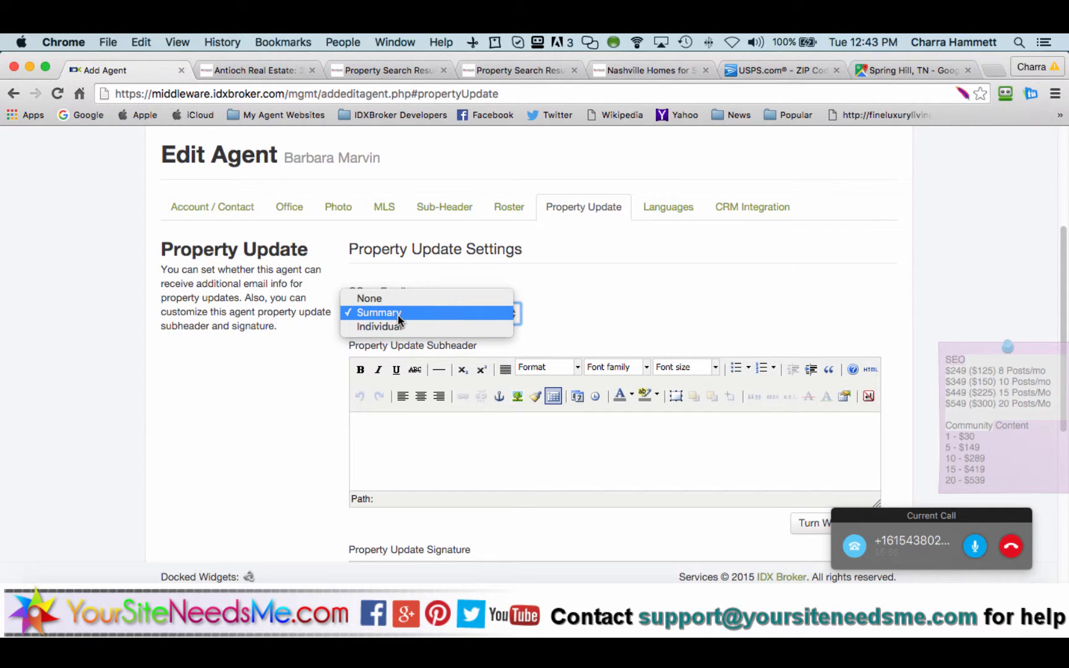
left_click(397, 316)
scroll(303, 344, "down", 5)
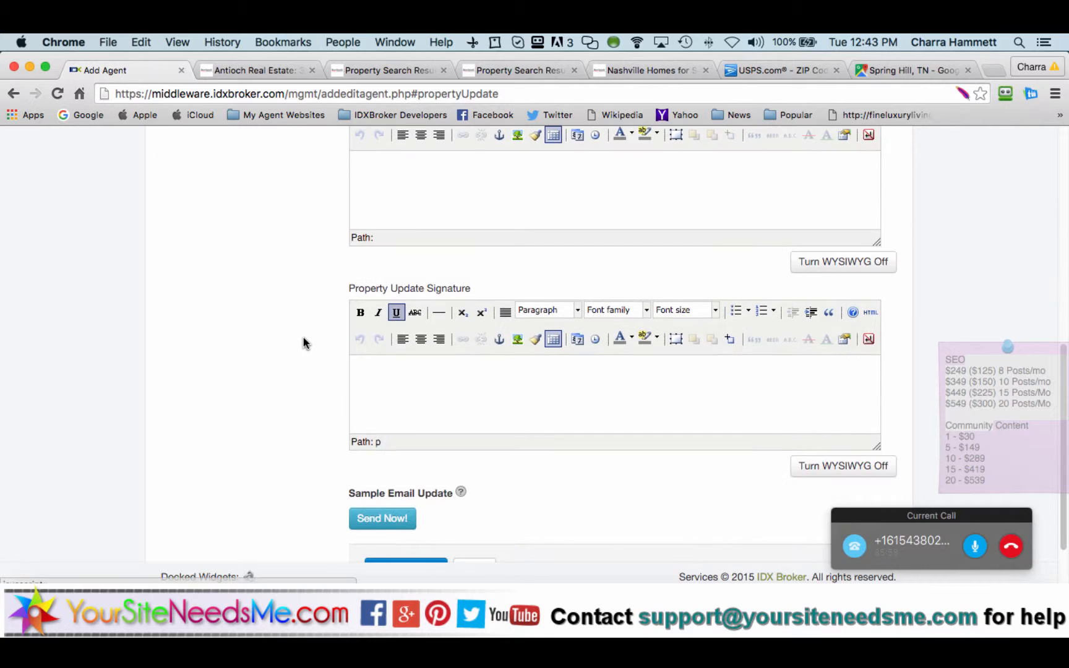
scroll(303, 343, "up", 4)
scroll(303, 344, "up", 2)
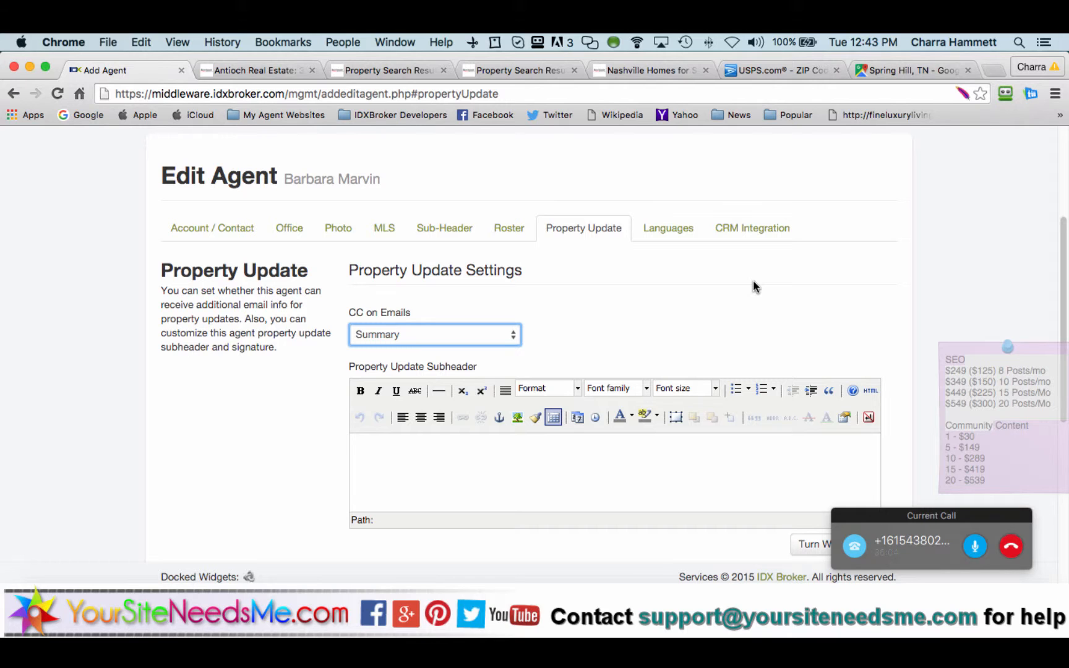
Step: Return to CRM Integration, where pushing new leads to Top Producer 8i is No
left_click(757, 229)
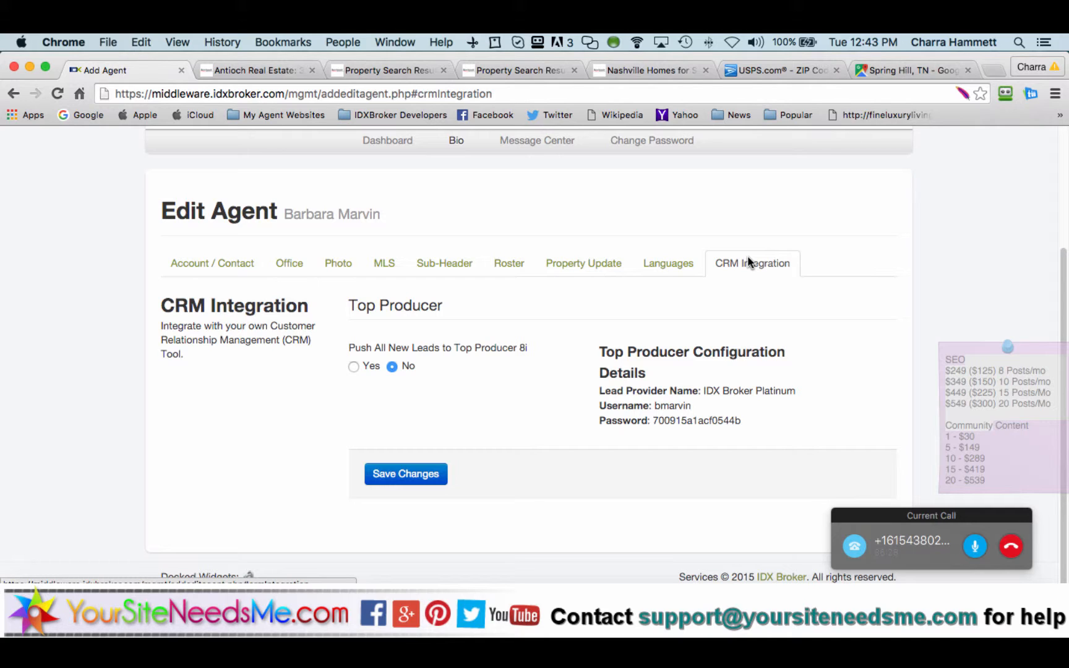
scroll(748, 257, "up", 1)
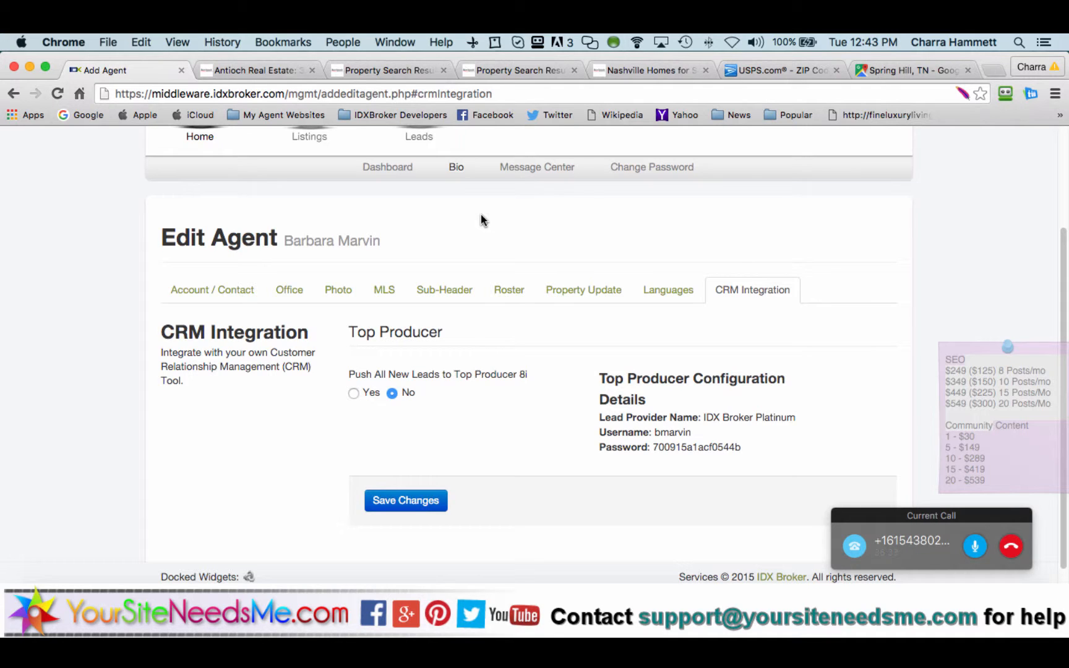
scroll(484, 219, "up", 2)
left_click(416, 160)
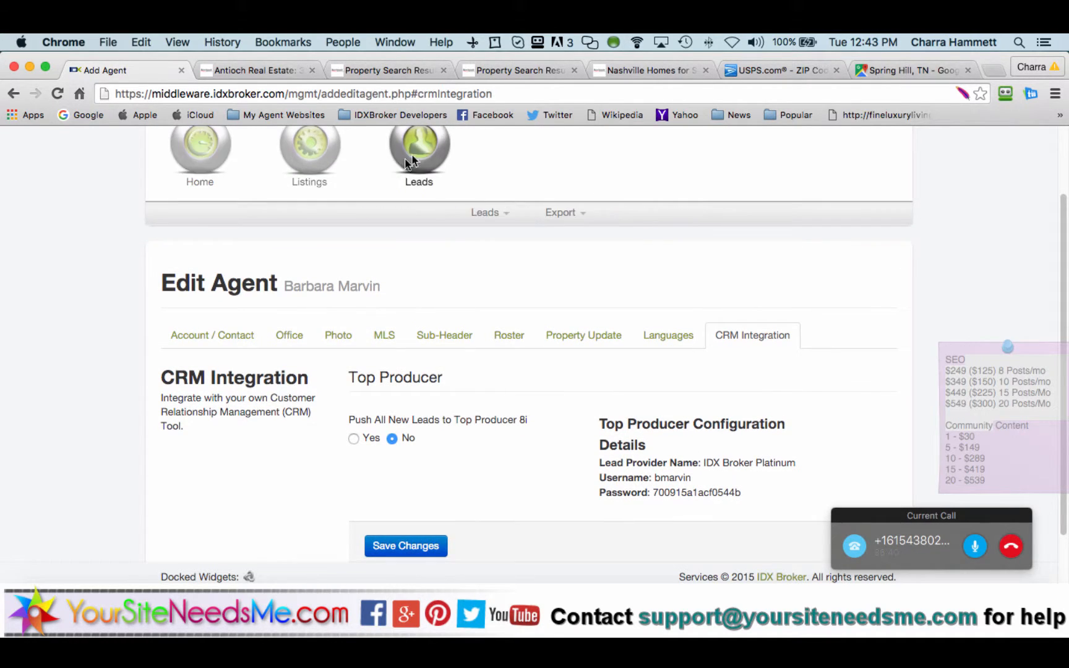
left_click(485, 213)
Step: From Leads > Manage, reopen the lead's record and show its Antioch Hot Property Alerts saved search
left_click(486, 237)
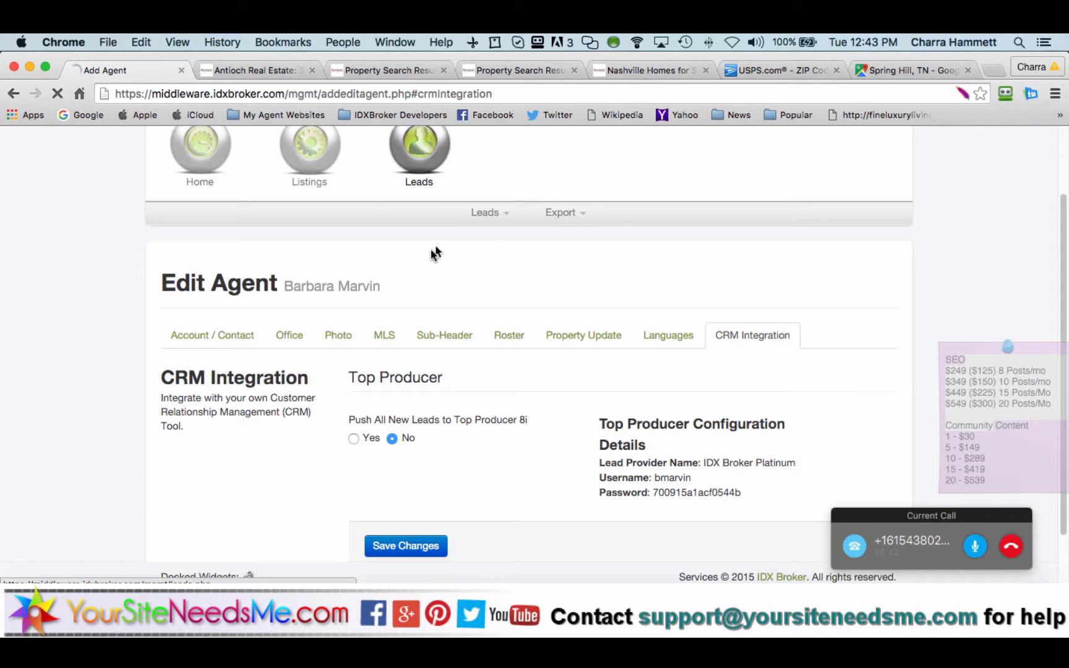
scroll(369, 394, "down", 5)
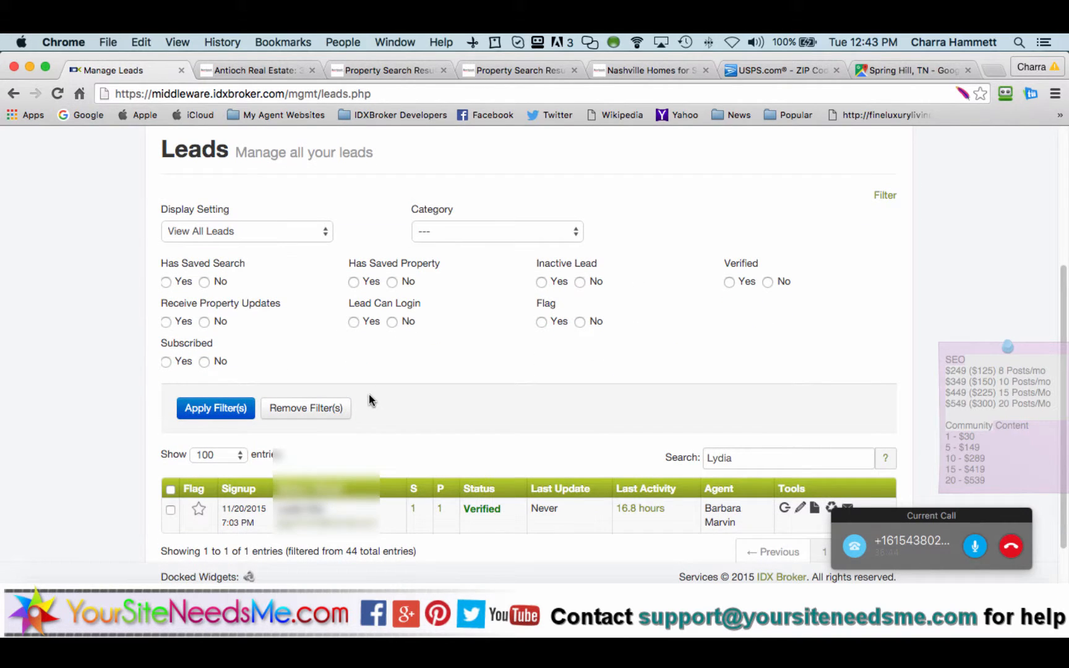
left_click(801, 507)
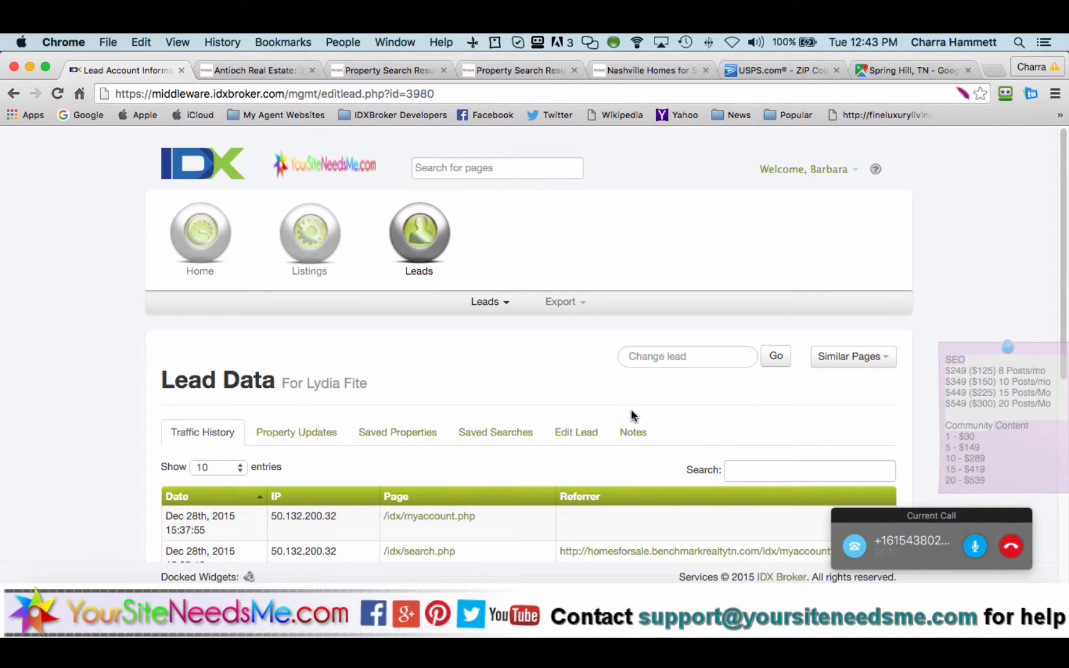
left_click(520, 432)
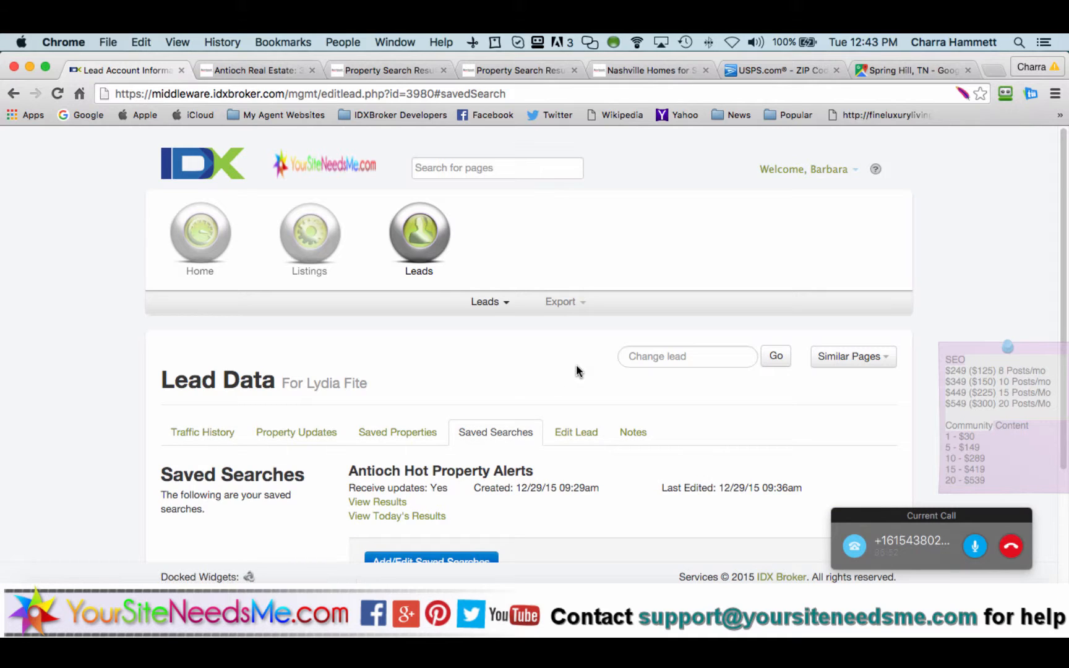
scroll(576, 366, "down", 3)
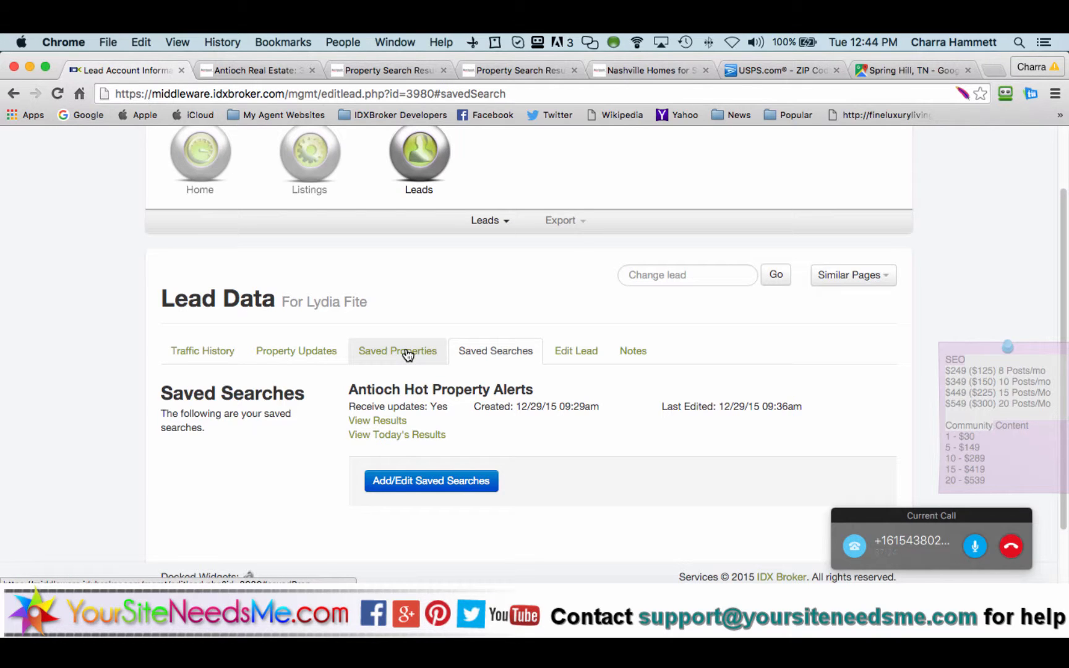
scroll(452, 302, "up", 3)
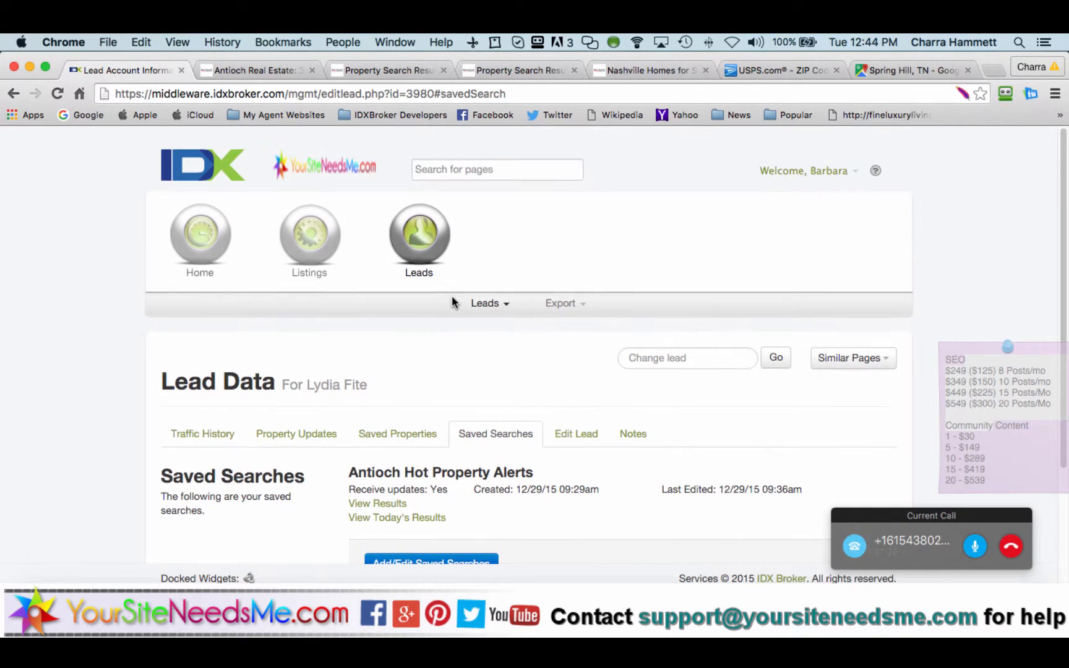